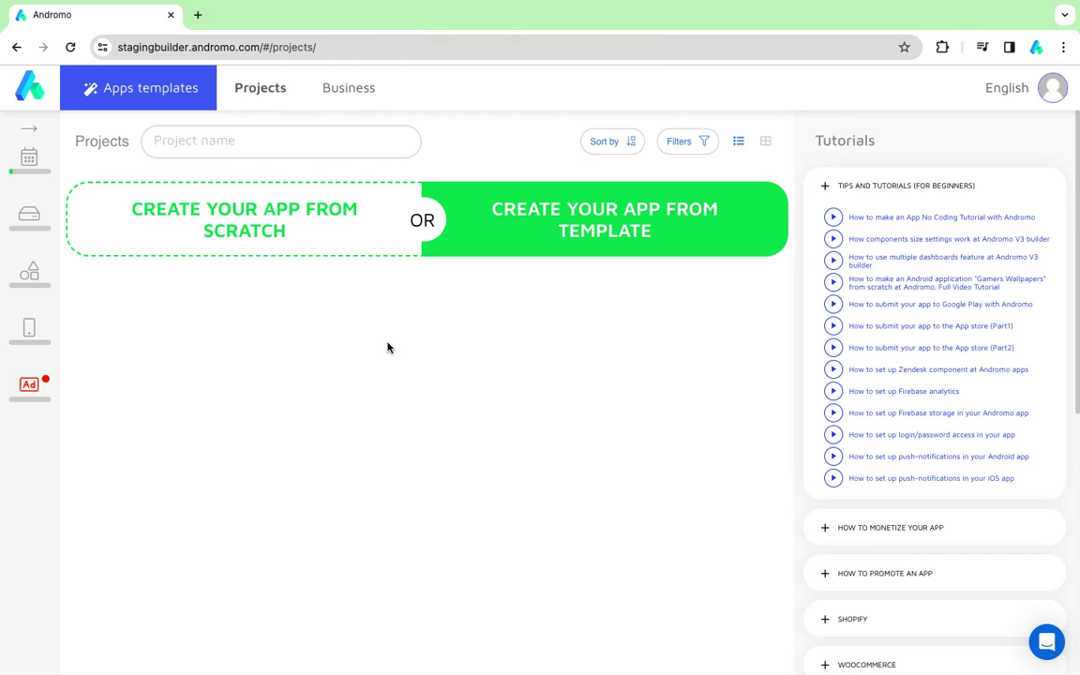
- Start a blank app project named 'Quiz Game' and create it
left_click(211, 210)
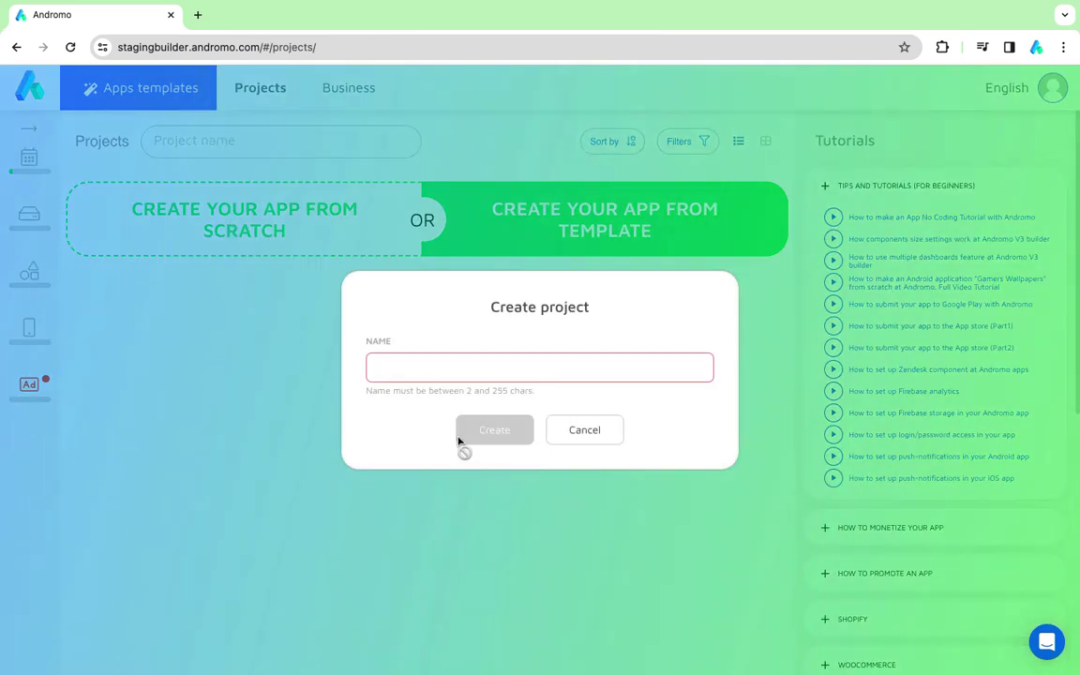
type("Quiz Game")
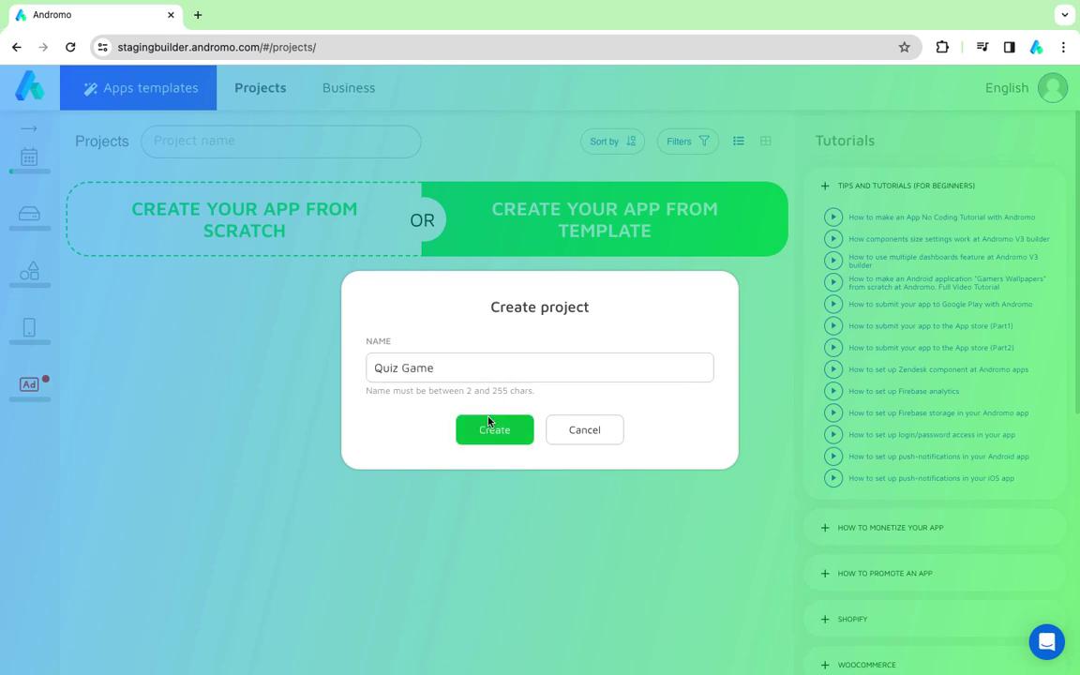
left_click(489, 426)
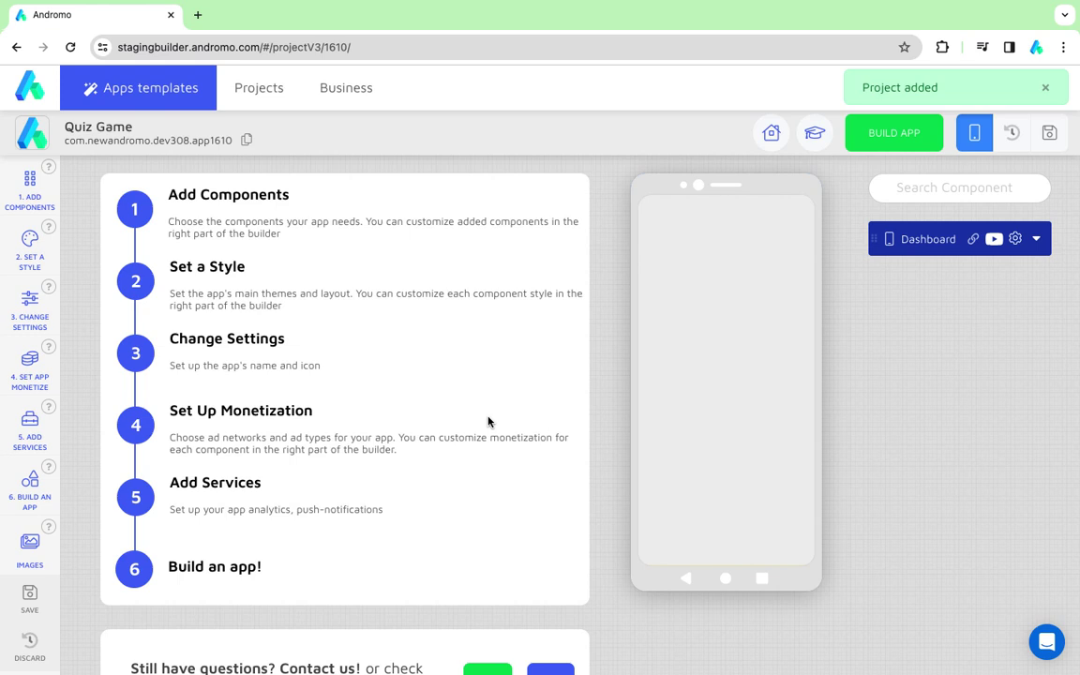
- Add the Quiz component from the Games category and reopen its settings page
left_click(29, 202)
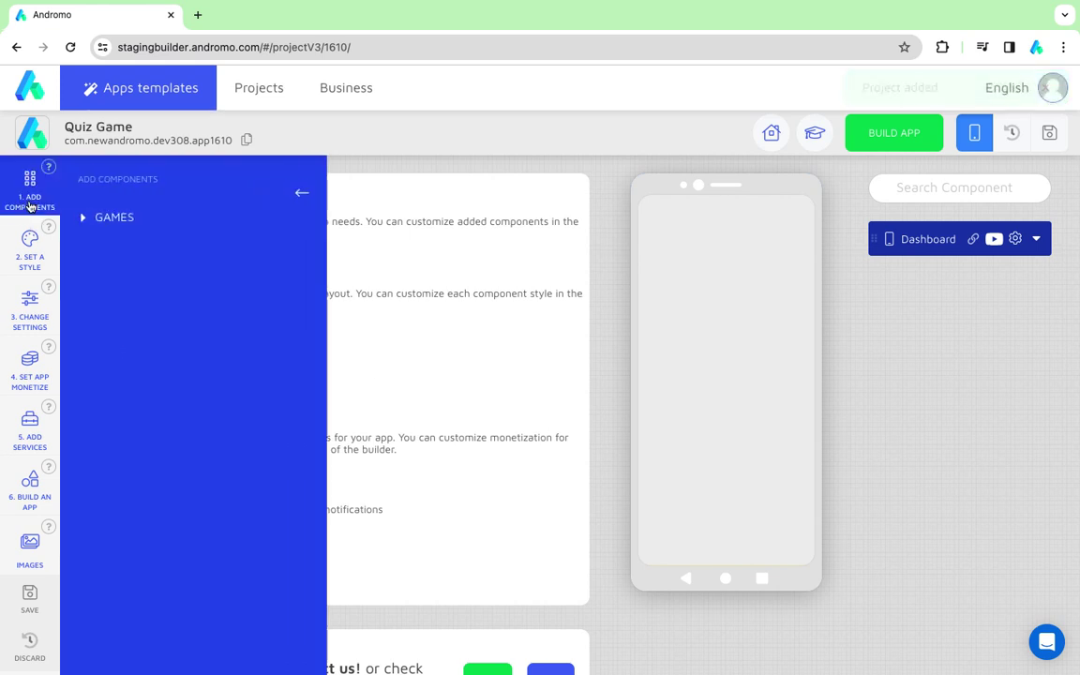
left_click(83, 217)
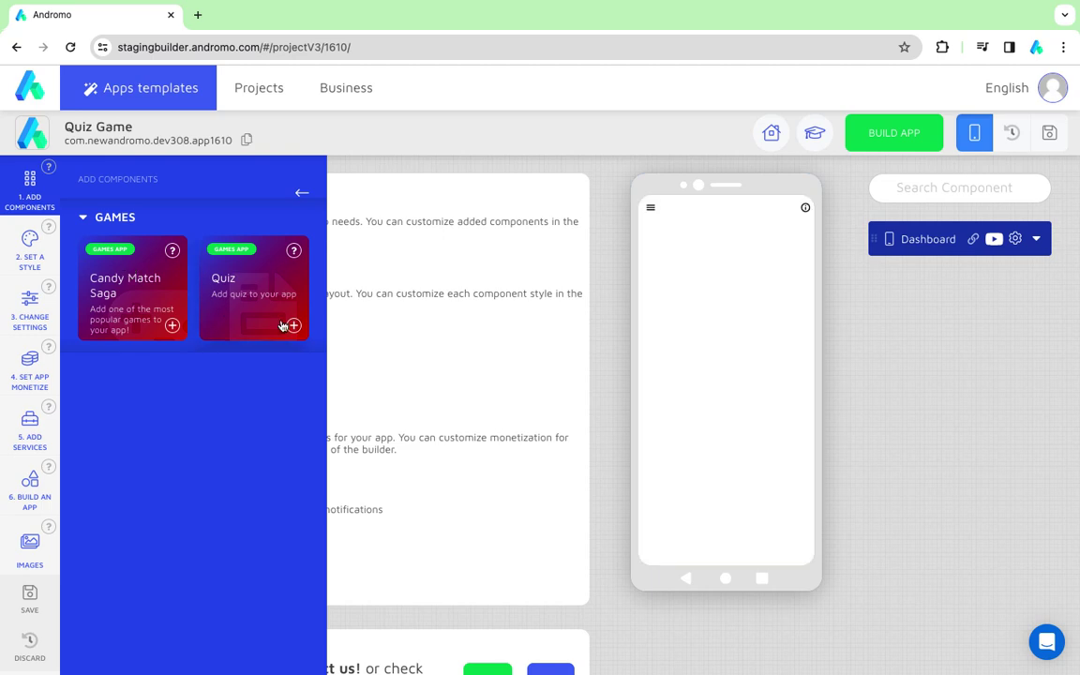
left_click(292, 325)
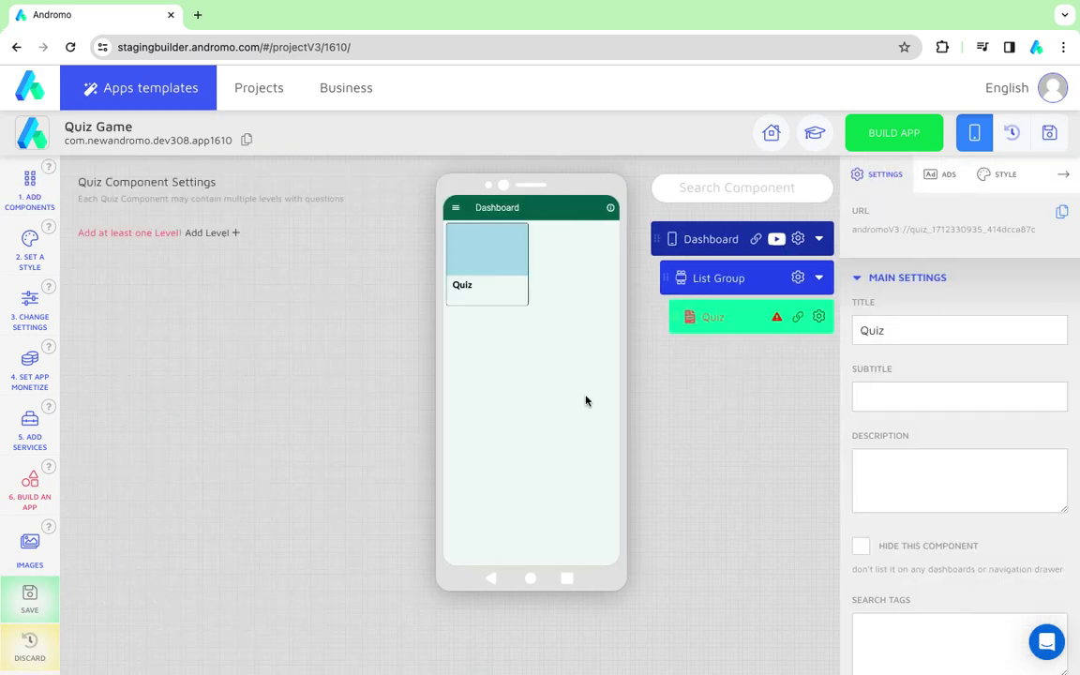
left_click(719, 320)
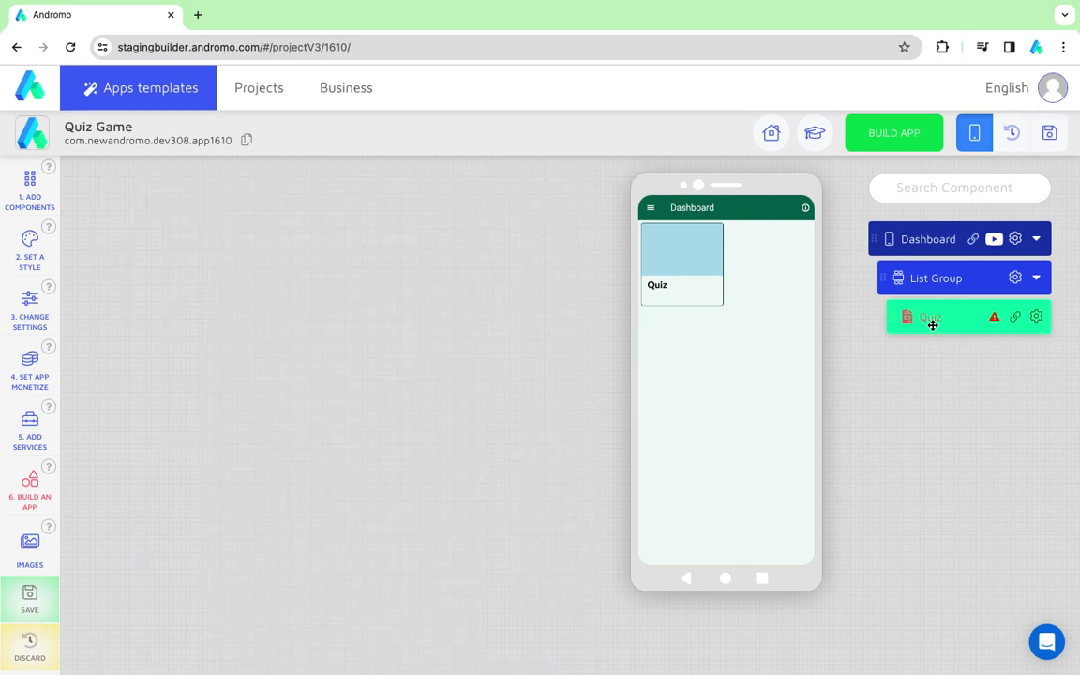
left_click(932, 324)
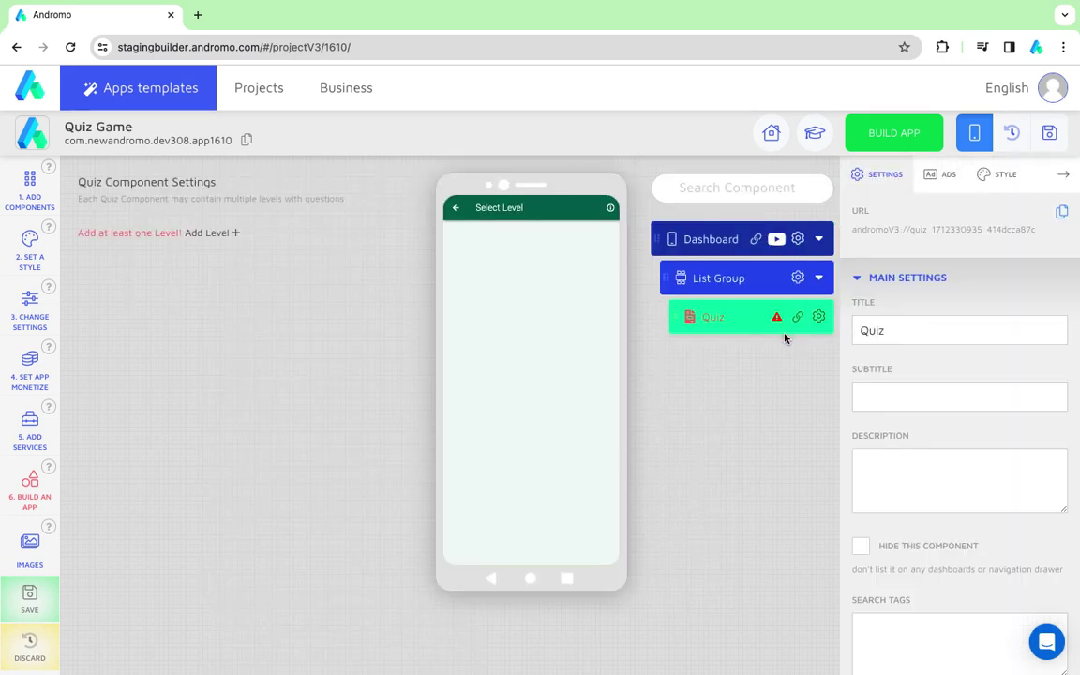
- Add Level 1 with 2 lives, title 'What animal is shown on the picture?' and body 'Choose 1 answer'
left_click(234, 236)
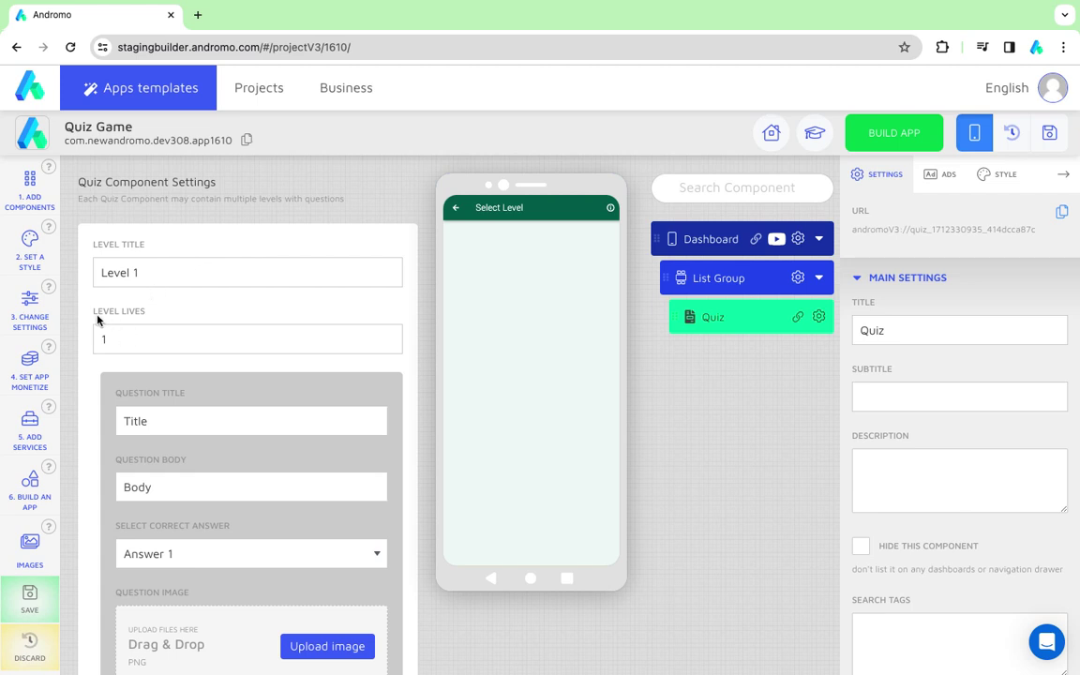
left_click_drag(115, 338, 73, 344)
scroll(106, 392, "down", 2)
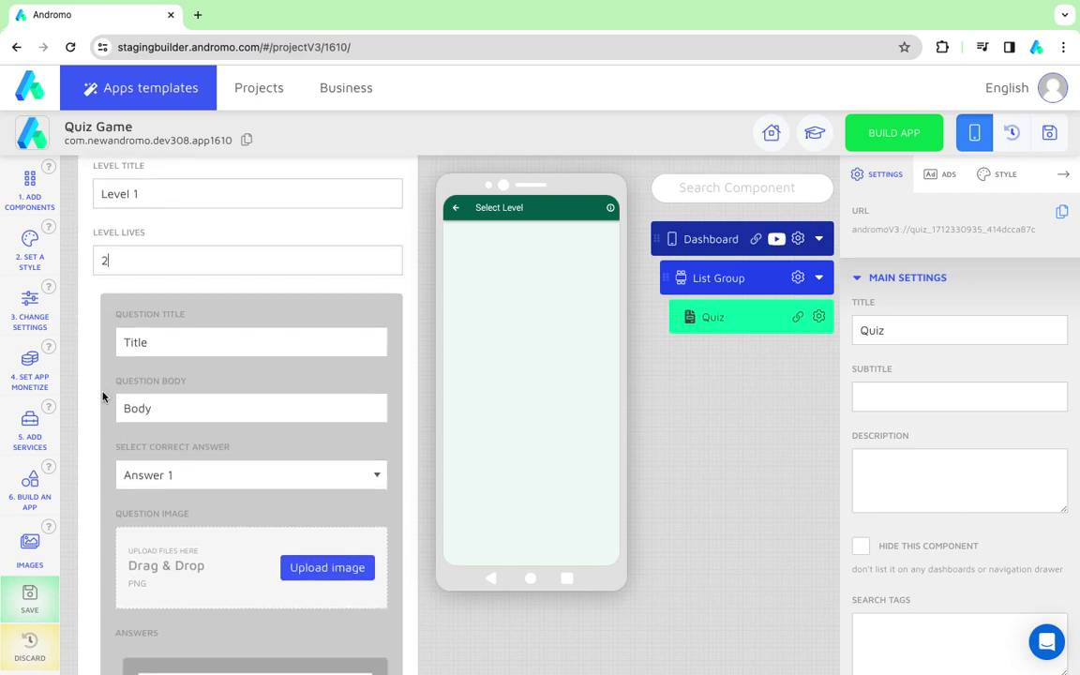
double_click(141, 351)
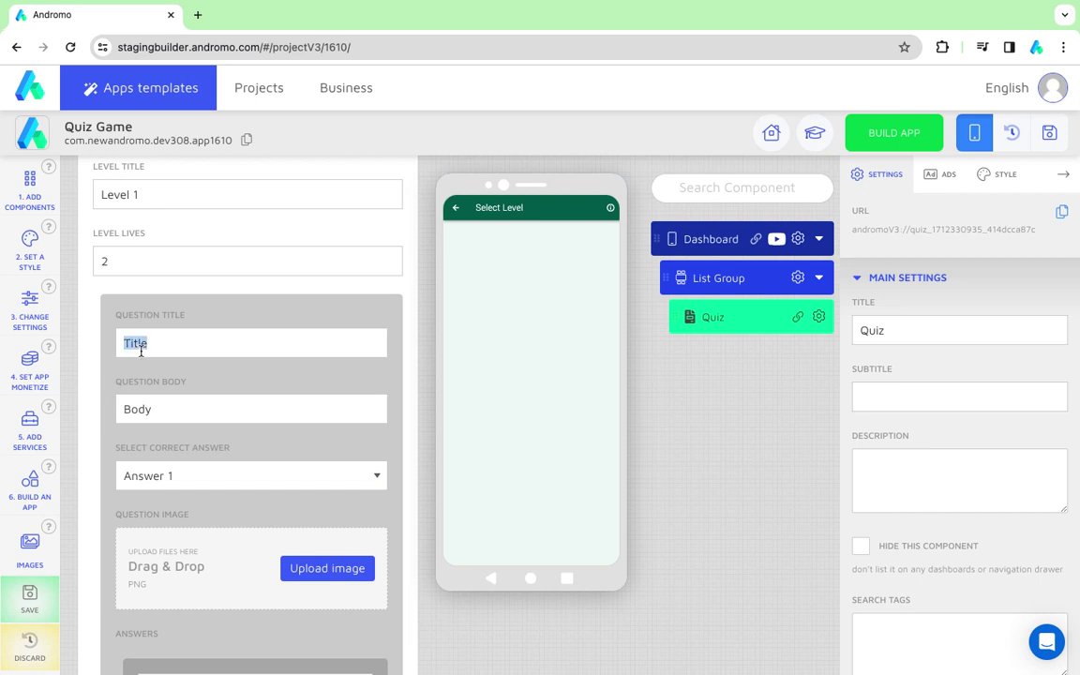
type("What animal is s")
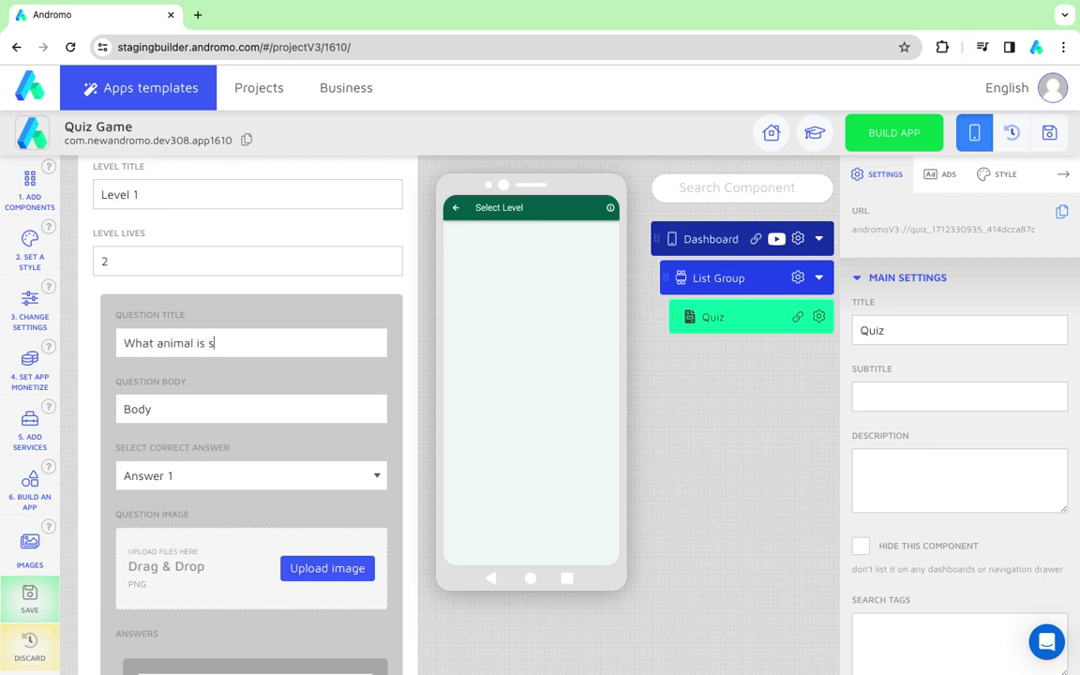
type("hown io")
double_click(149, 408)
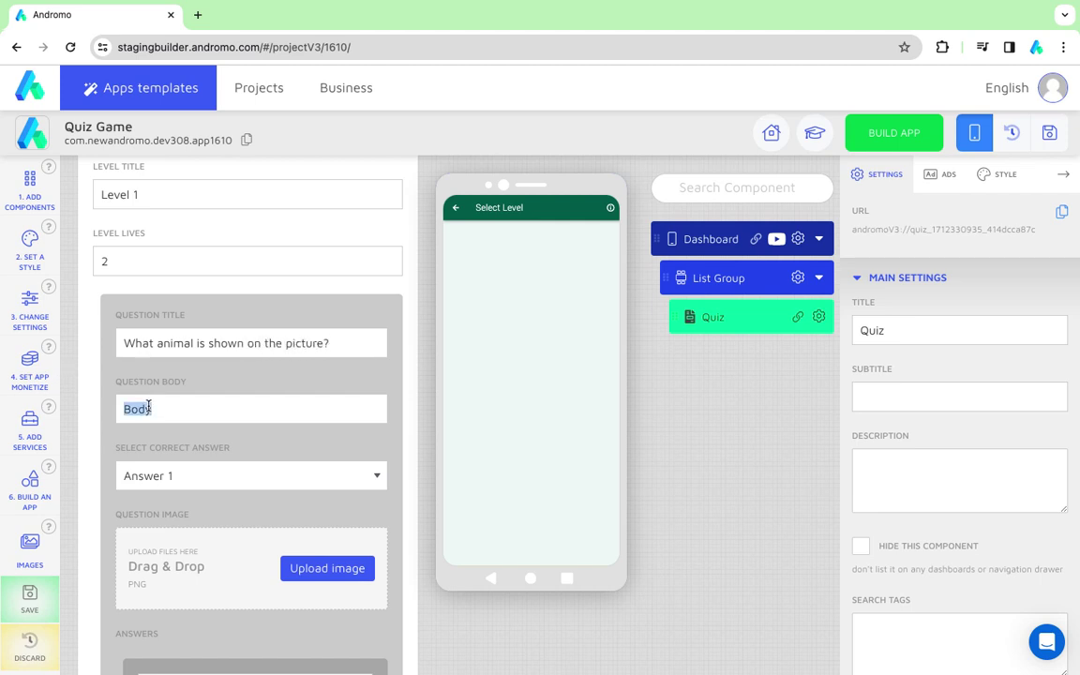
type("Choose 1 answer")
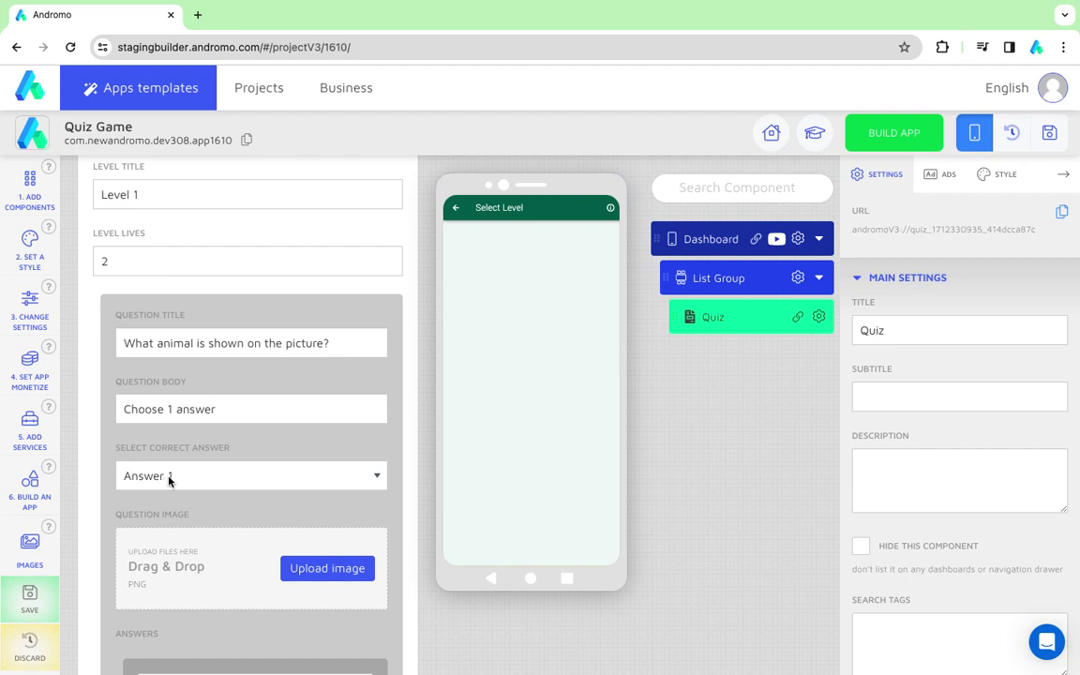
- Make the first answer correct and enter answers Horse, Elephant, Turtle and Lizzard
left_click(165, 477)
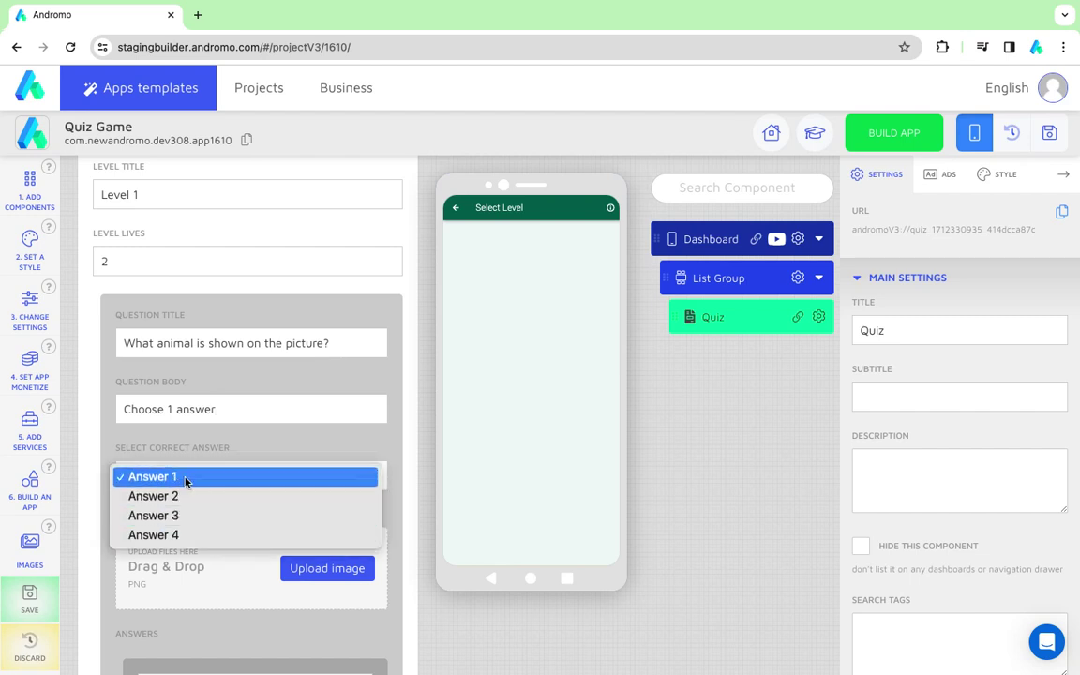
left_click(184, 478)
scroll(202, 422, "down", 1)
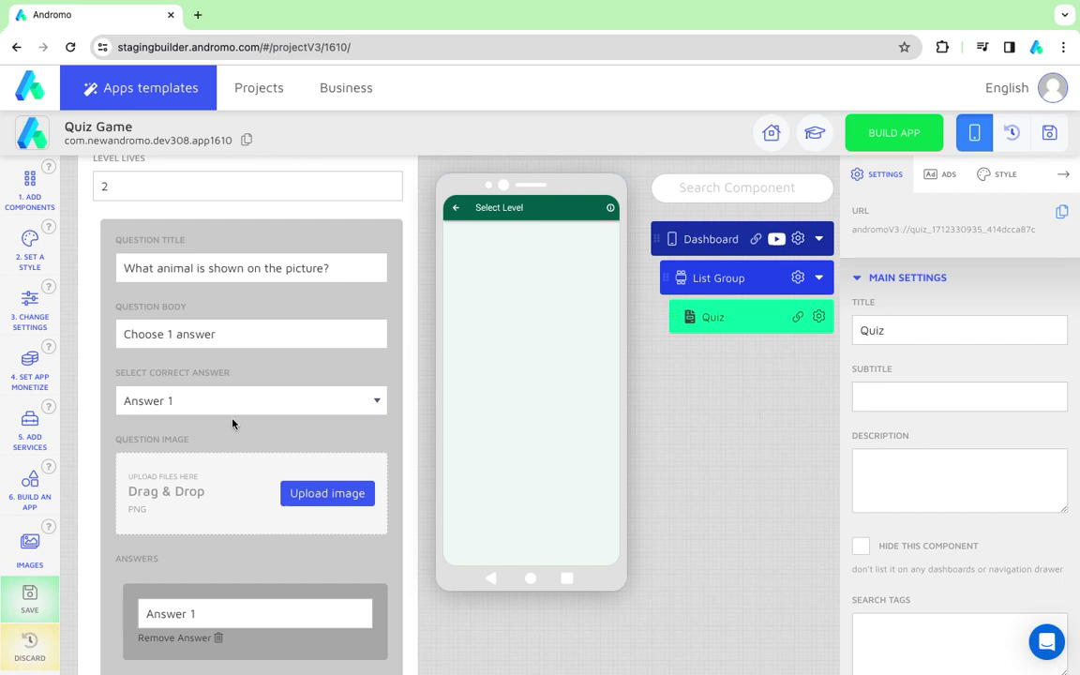
scroll(250, 435, "down", 1)
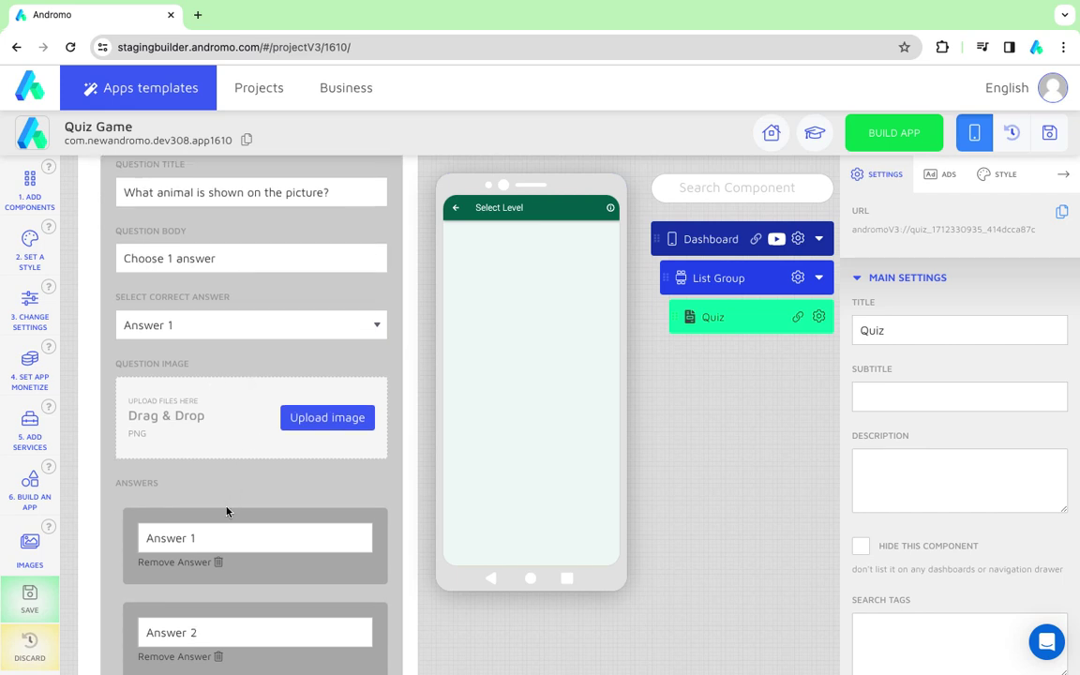
scroll(226, 511, "down", 1)
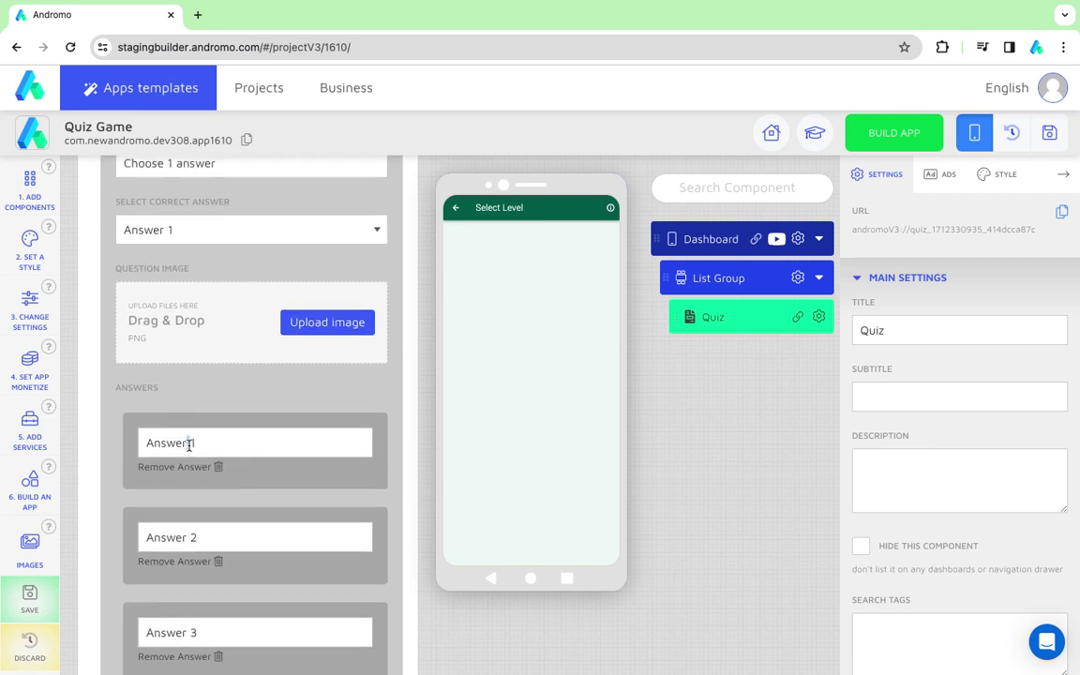
triple_click(189, 446)
type("Horse")
triple_click(168, 537)
type("Elep")
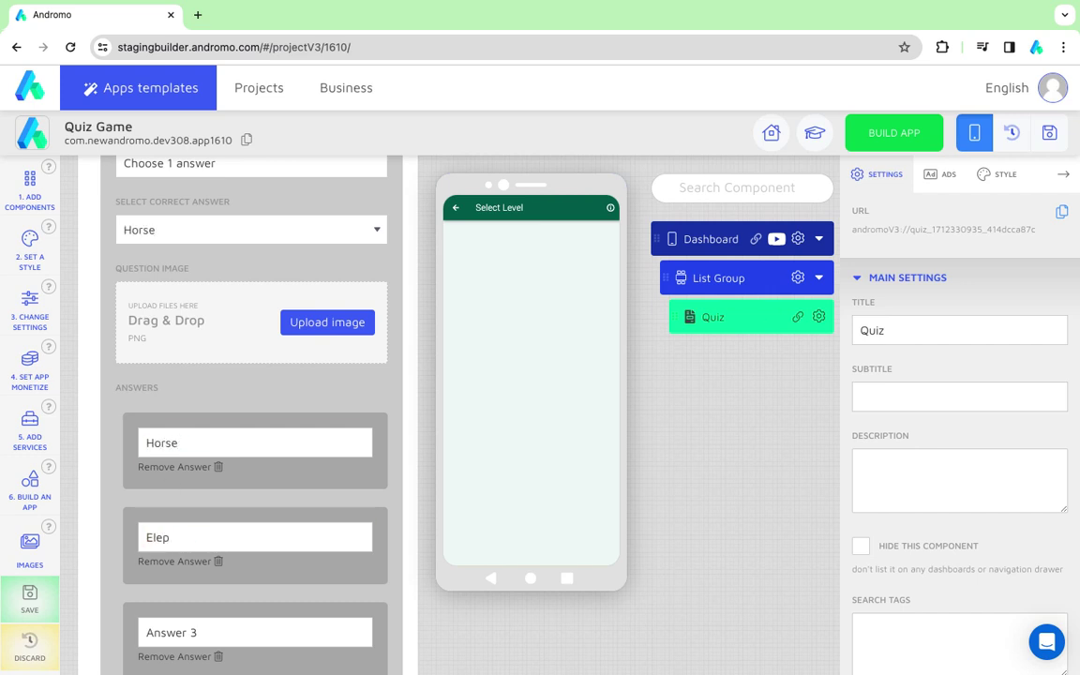
type("hant")
triple_click(172, 630)
type("Turtle")
scroll(193, 560, "down", 3)
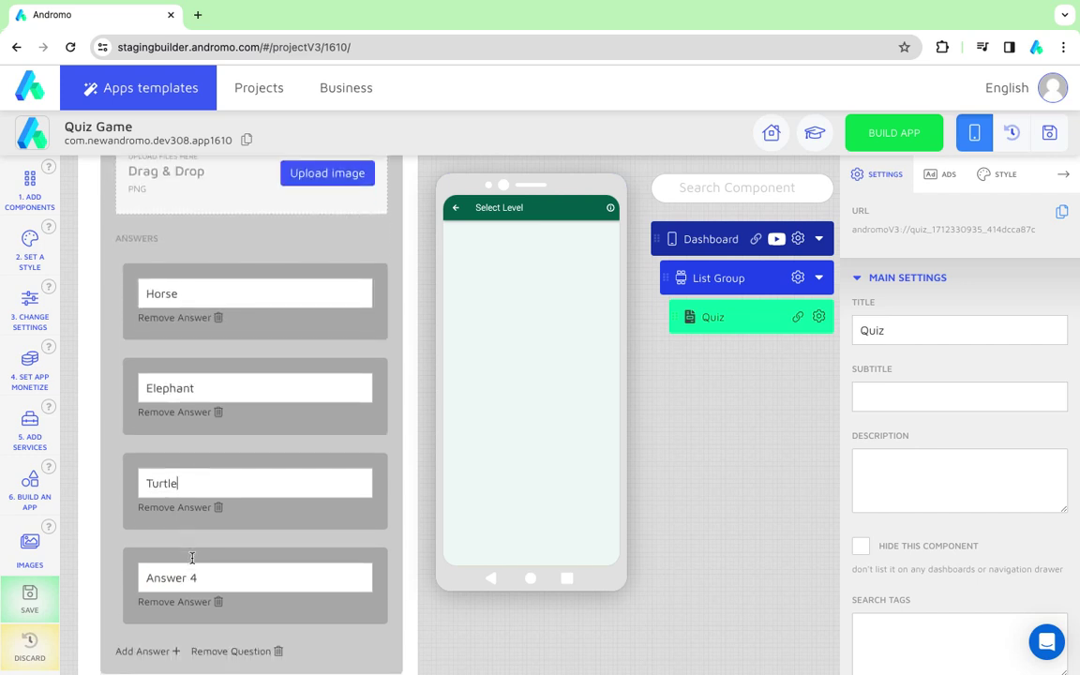
double_click(183, 575)
type("Lizzard")
scroll(227, 504, "up", 3)
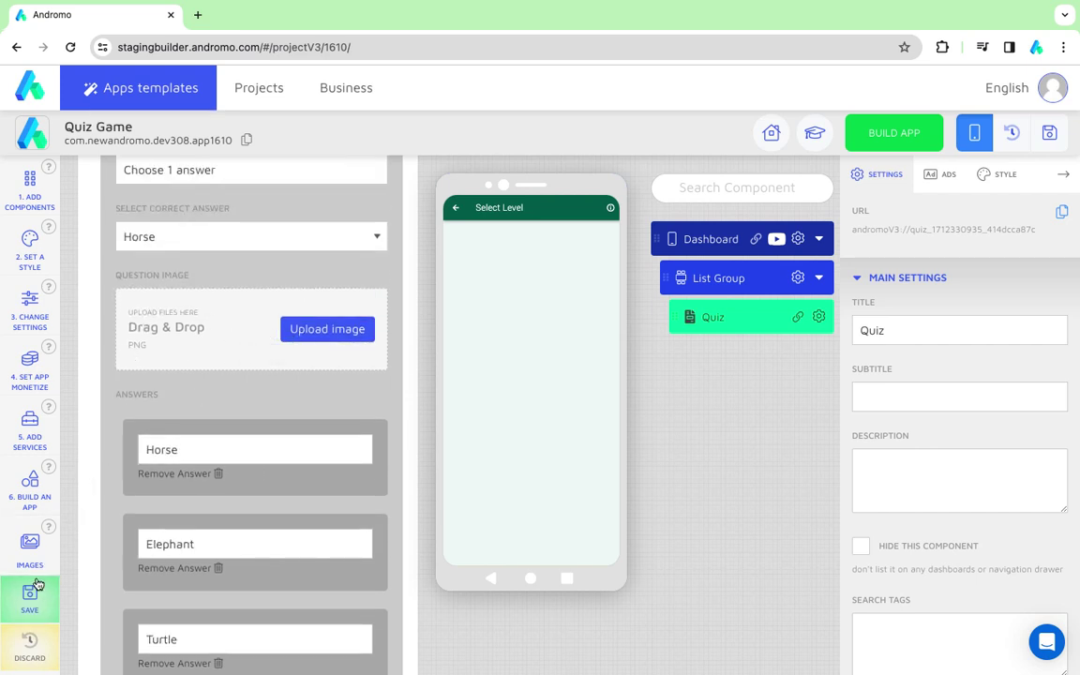
- Search the stock images for 'horse' and download the white horse photo
scroll(37, 546, "down", 1)
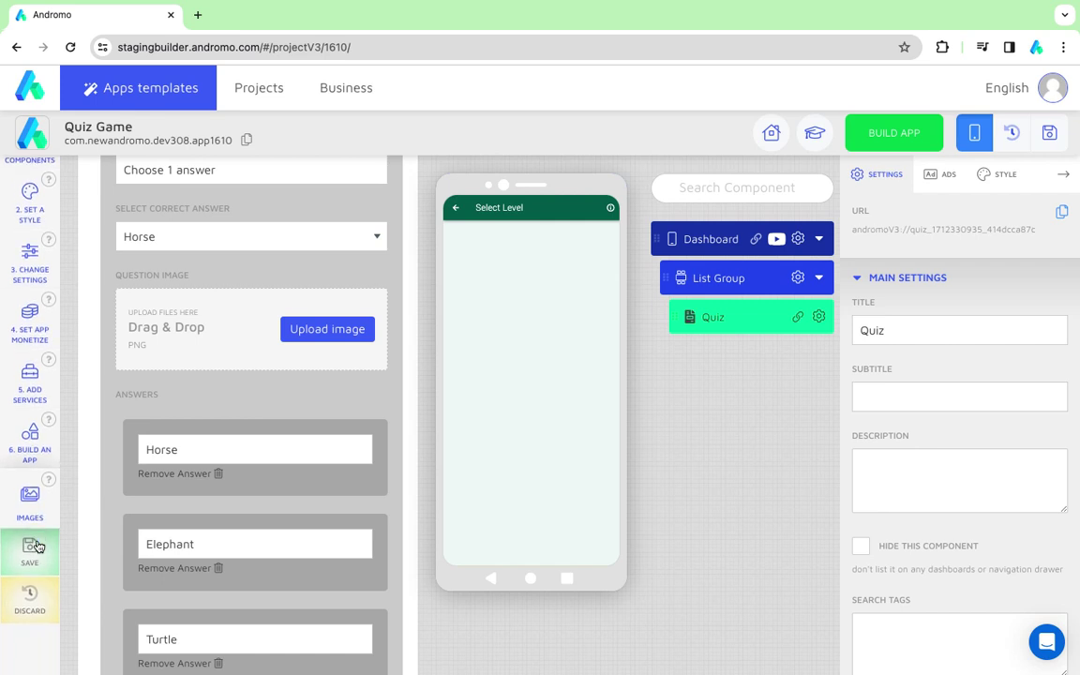
left_click(38, 516)
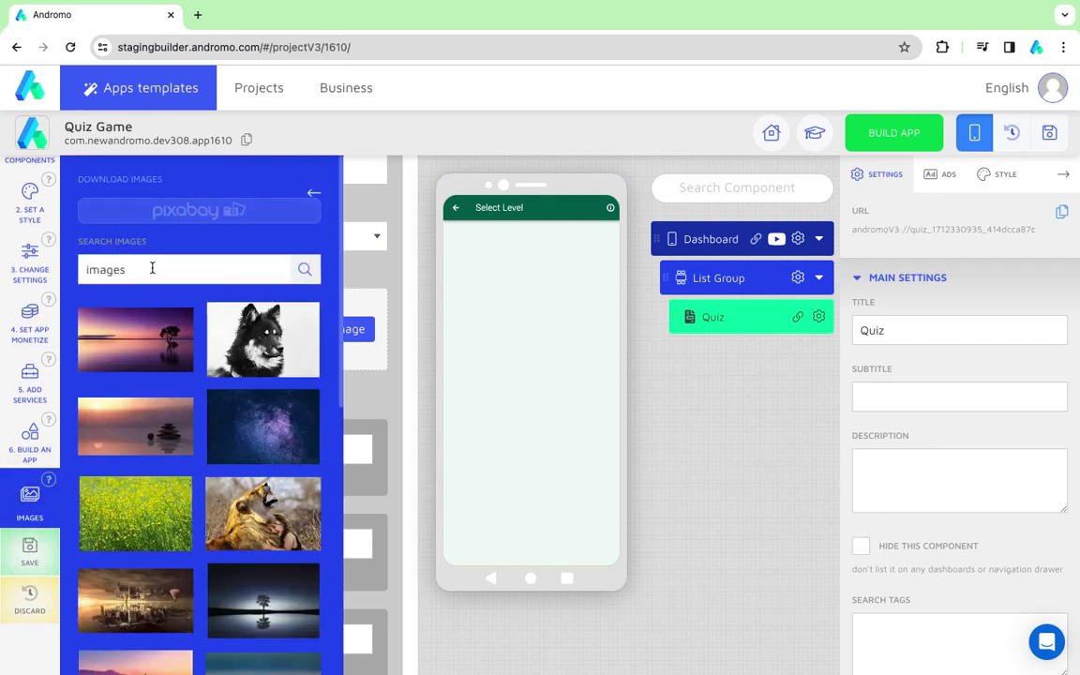
double_click(152, 268)
type("horse")
left_click(304, 270)
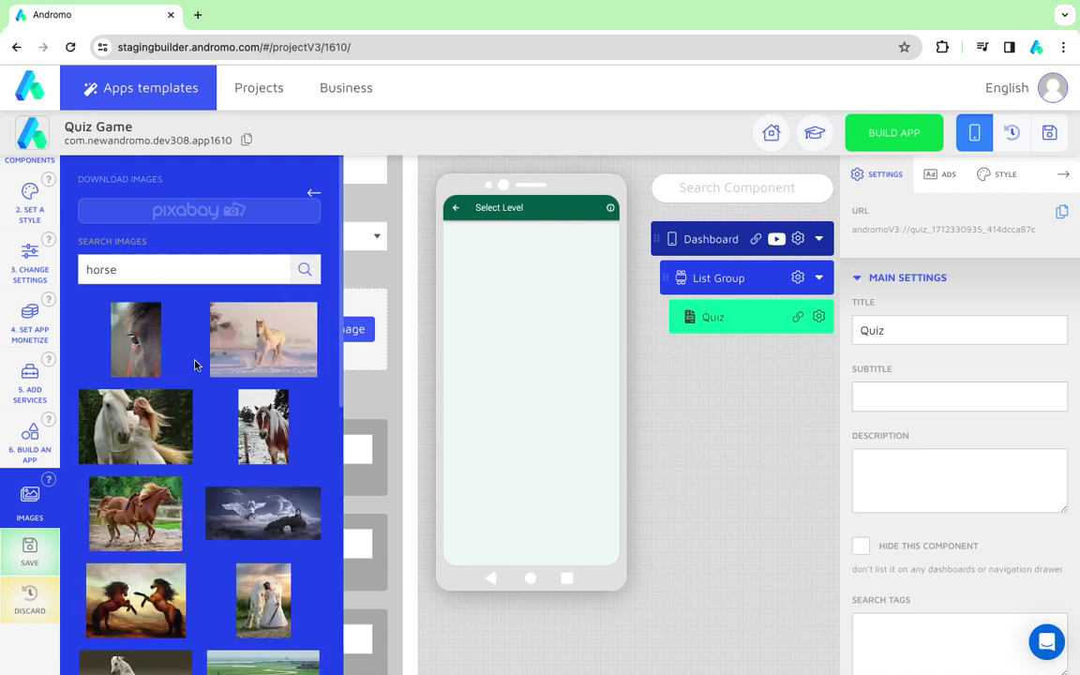
left_click(261, 353)
left_click(313, 193)
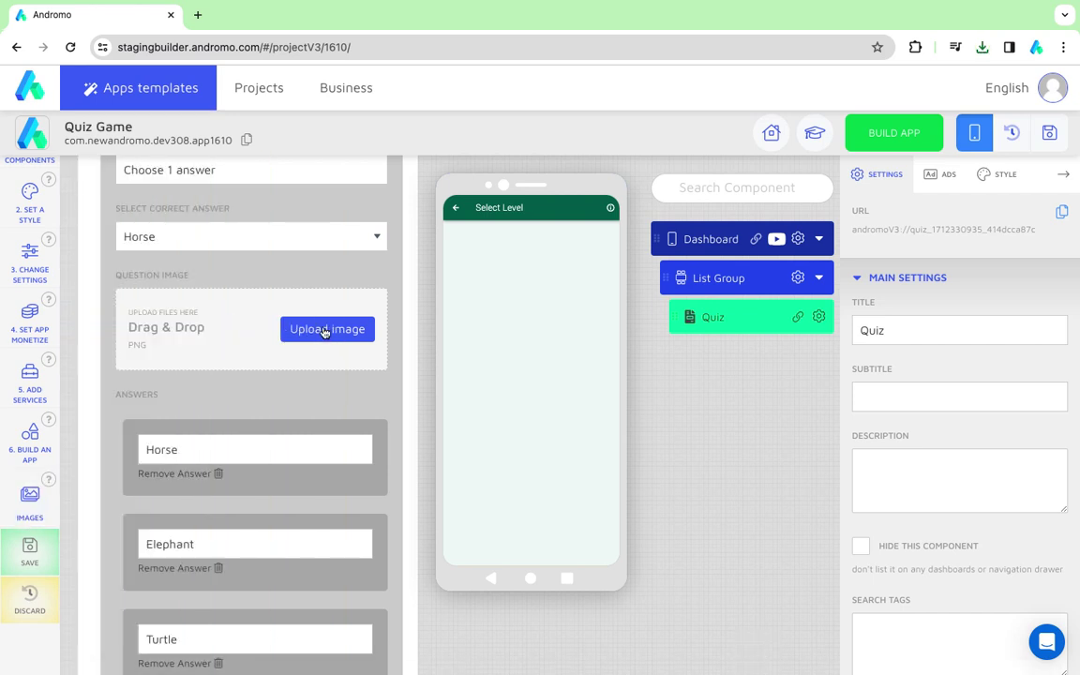
- Upload horse-Andromo-3010129.jpeg as the question image
left_click(324, 330)
double_click(415, 241)
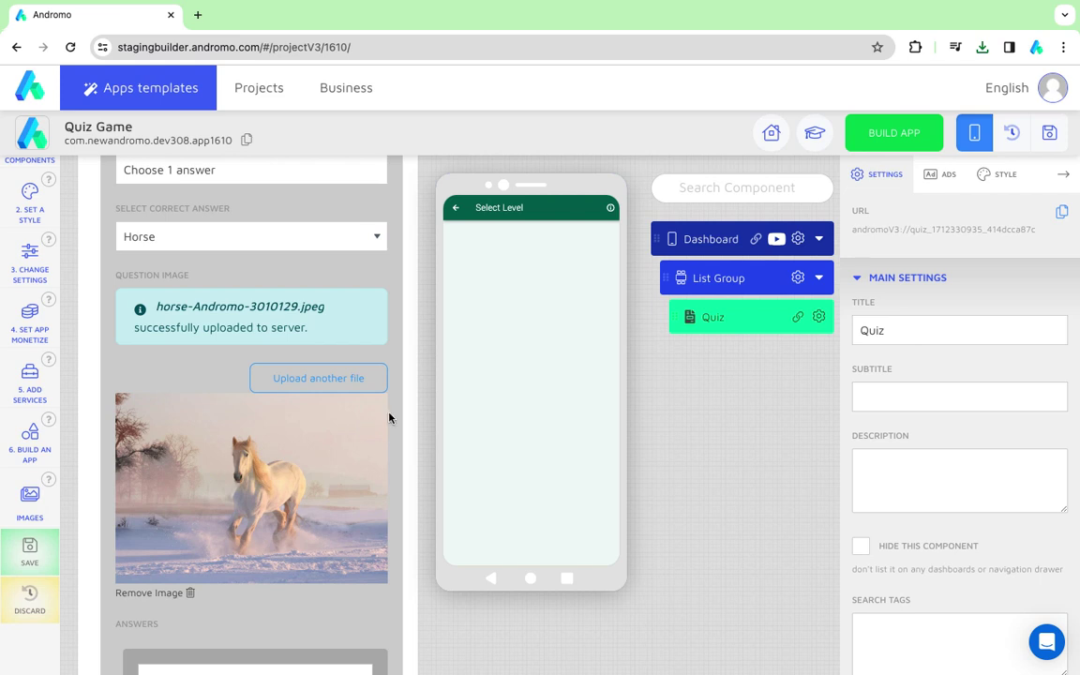
scroll(389, 417, "down", 3)
scroll(390, 418, "down", 8)
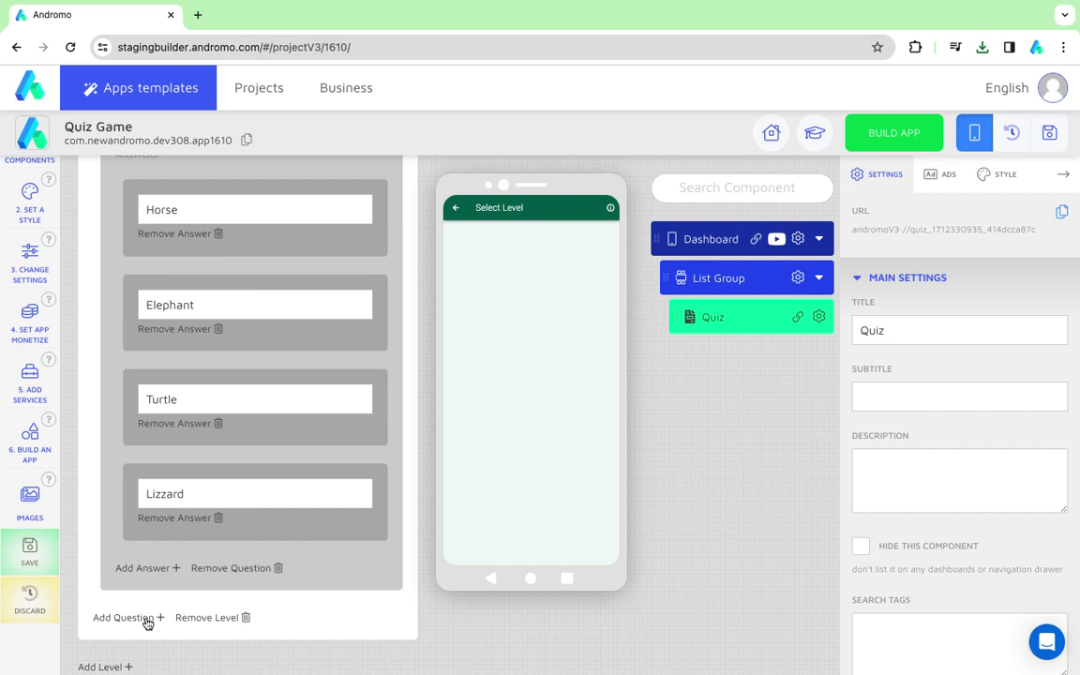
- Add a second question and paste in the same title and the body 'Choose 1 answer'
left_click(149, 619)
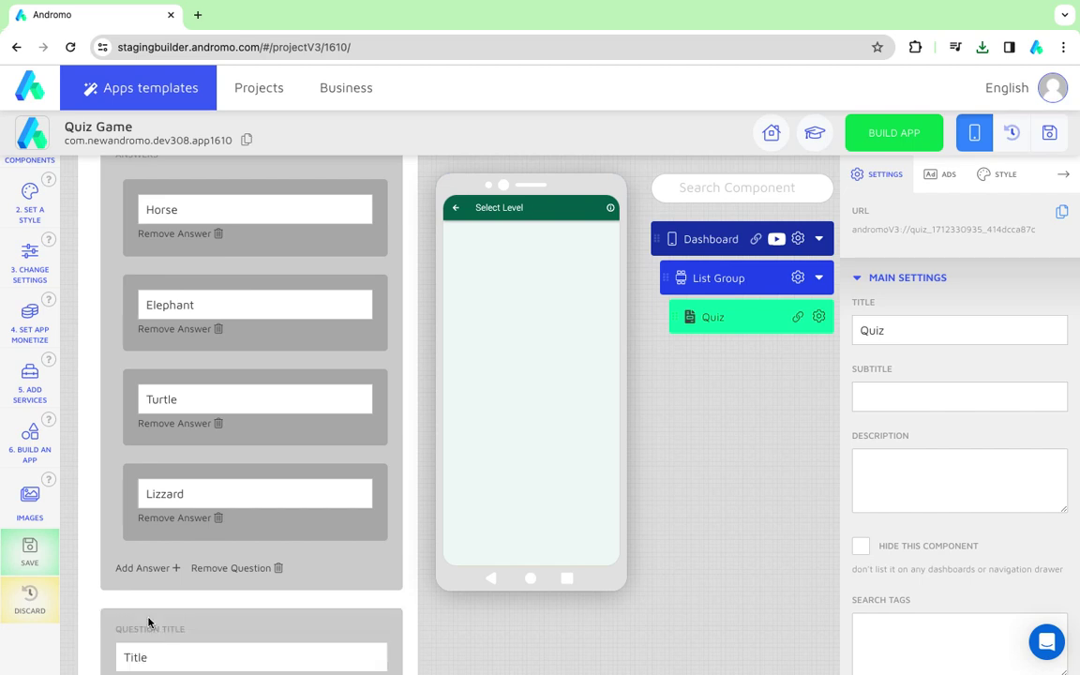
scroll(180, 601, "down", 4)
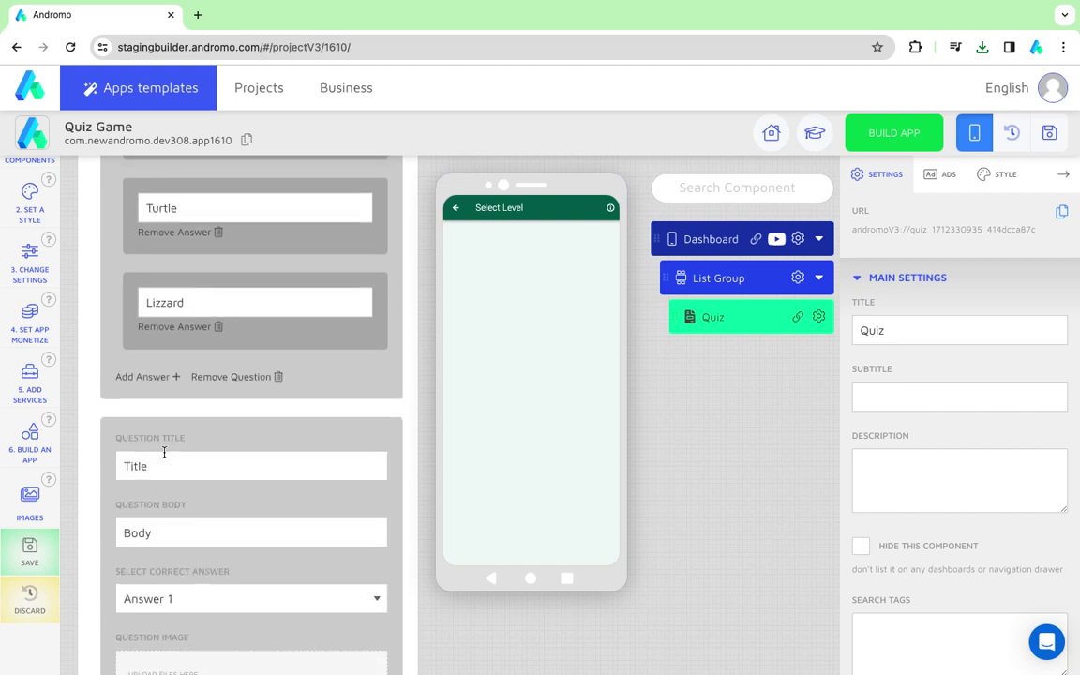
left_click(162, 466)
type("What animal is shown on the picture?")
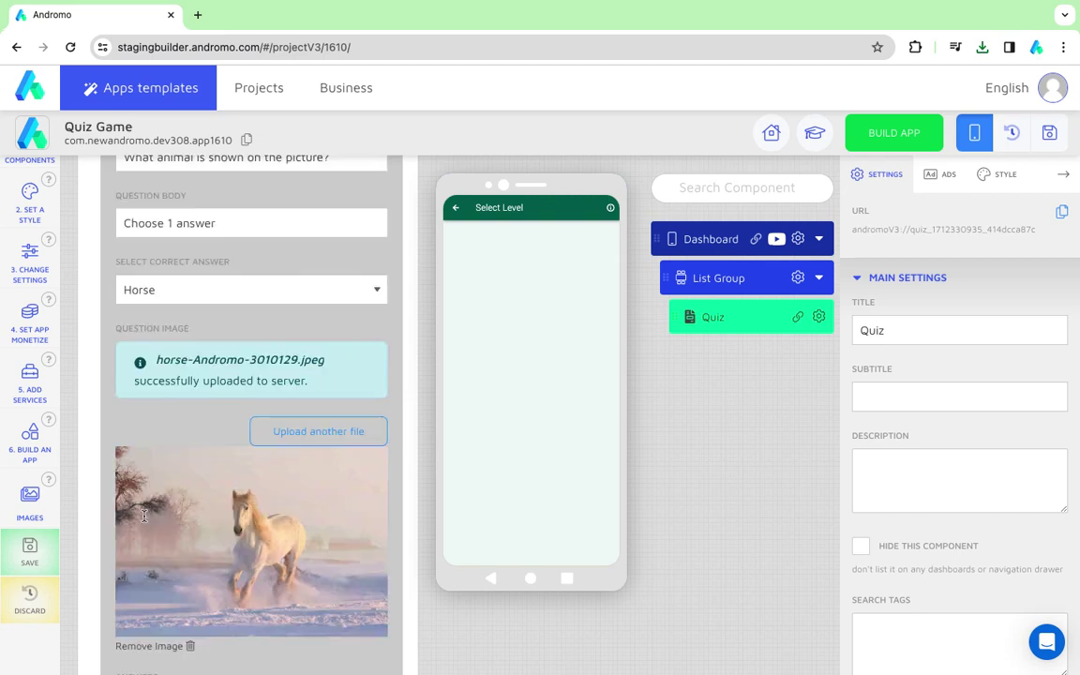
scroll(170, 250, "up", 1)
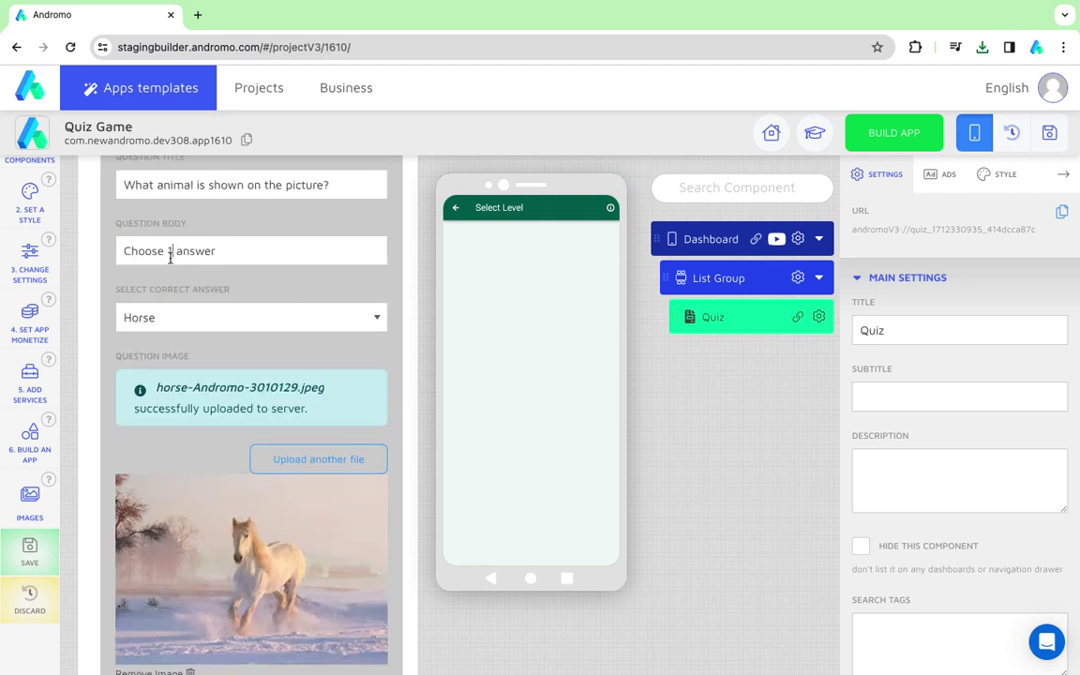
triple_click(170, 250)
key("ctrl+c")
scroll(171, 253, "down", 3)
scroll(171, 252, "down", 8)
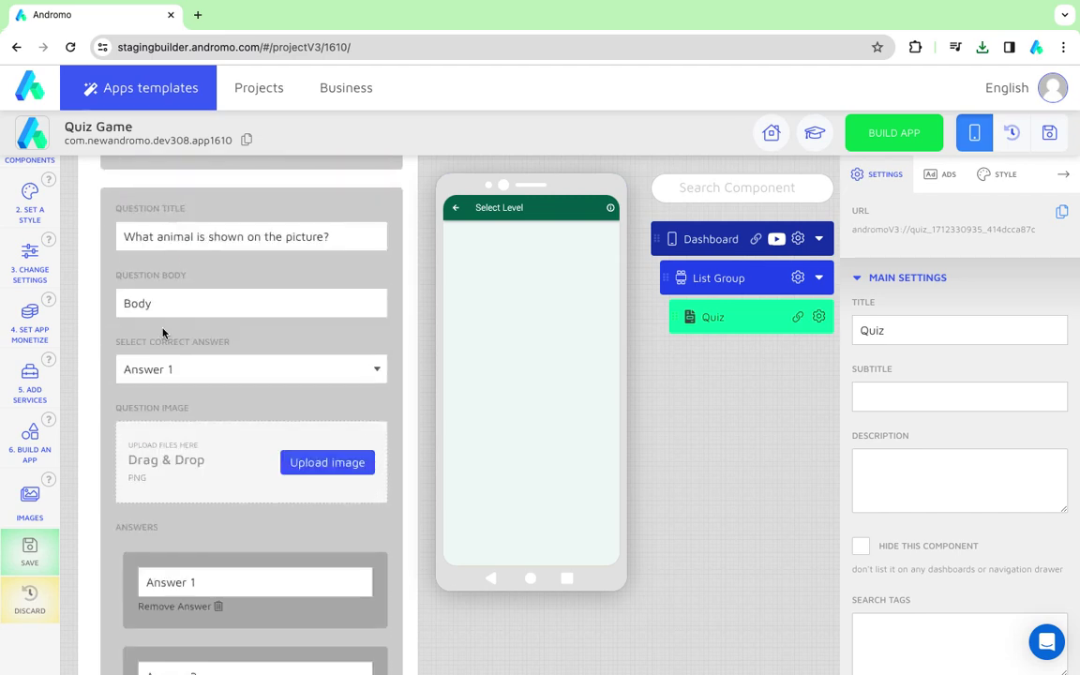
left_click(183, 298)
key("ctrl+v")
- Set Answer 3 as correct and enter answers Dog, Bird, Fish and Dino
left_click(155, 369)
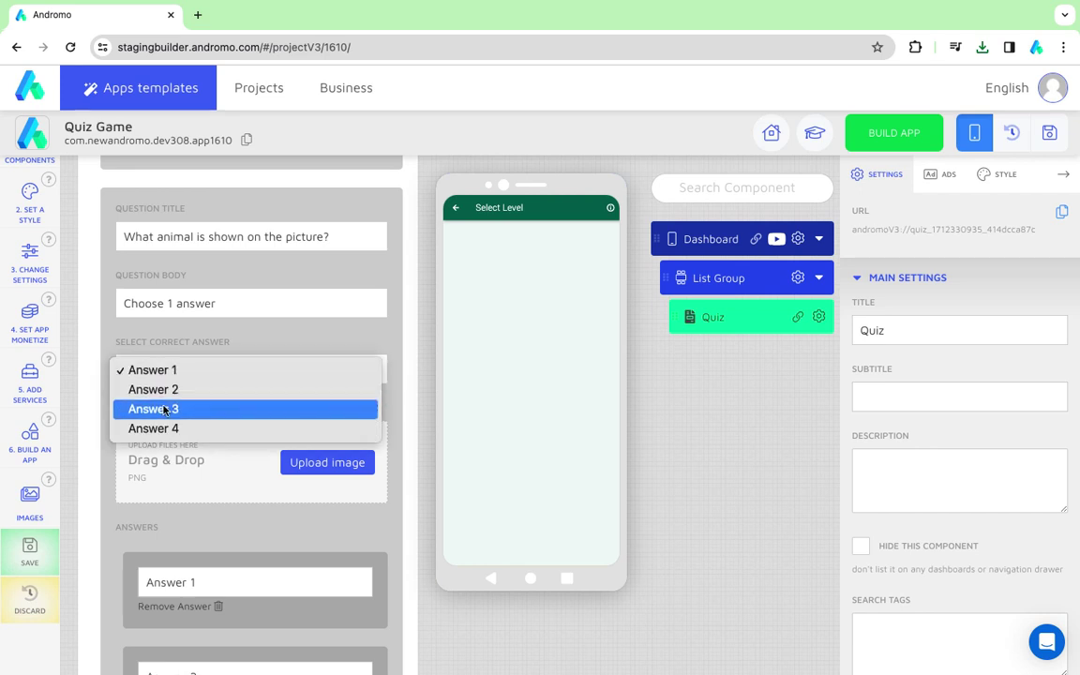
left_click(167, 409)
scroll(170, 400, "down", 2)
triple_click(164, 460)
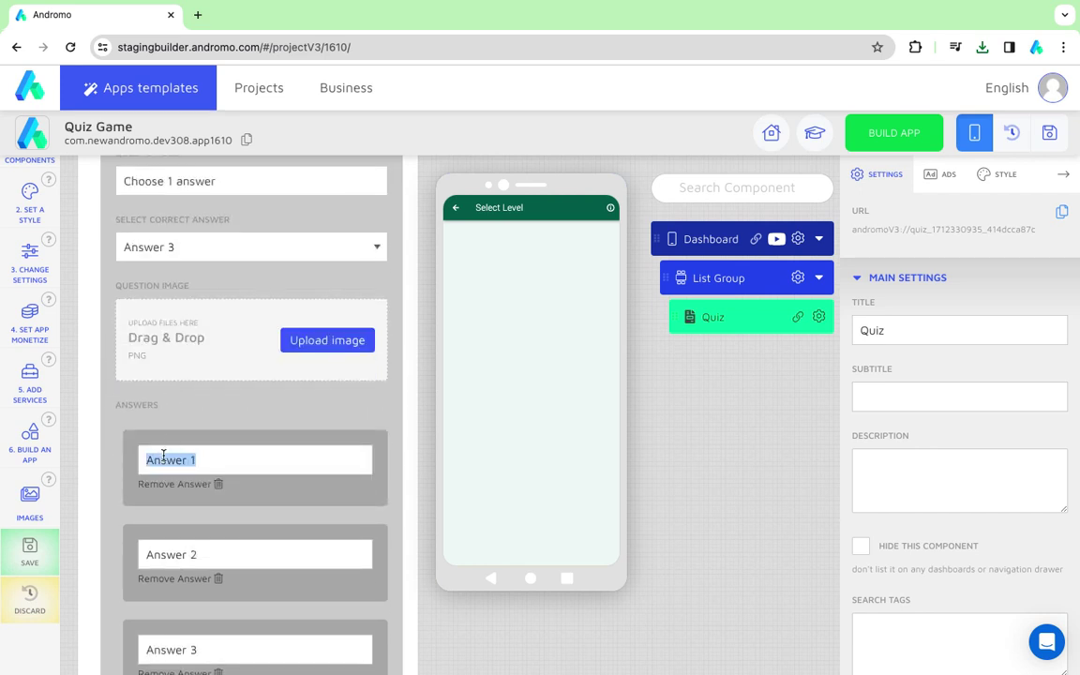
type("Dog")
triple_click(176, 546)
type("Bird")
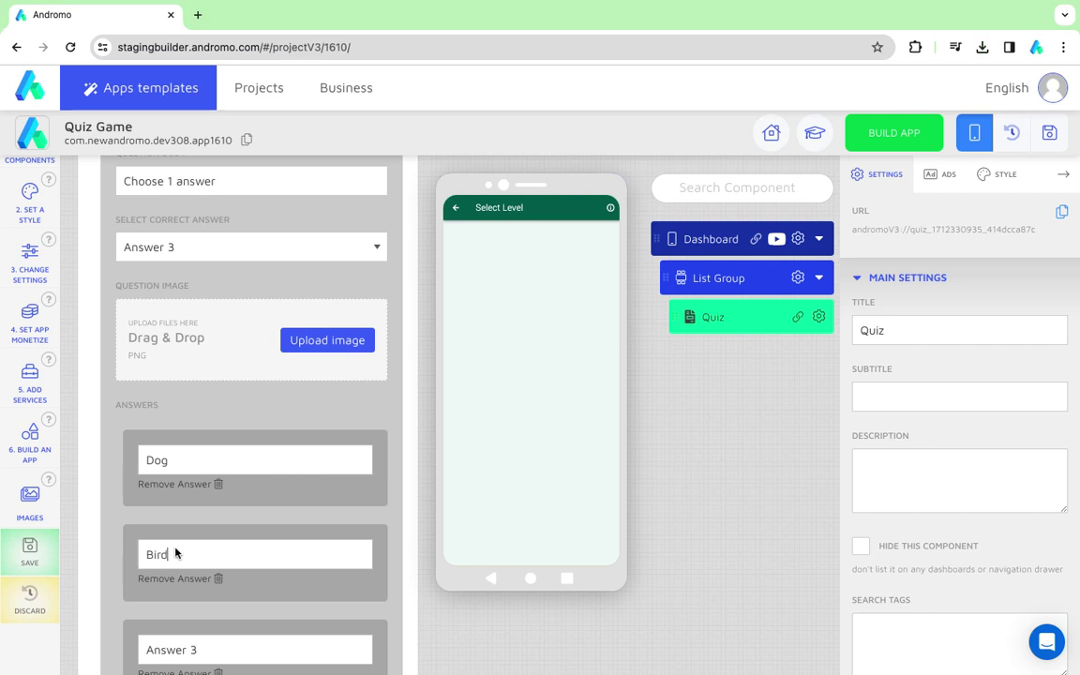
scroll(174, 581, "down", 1)
triple_click(169, 588)
type("Fish")
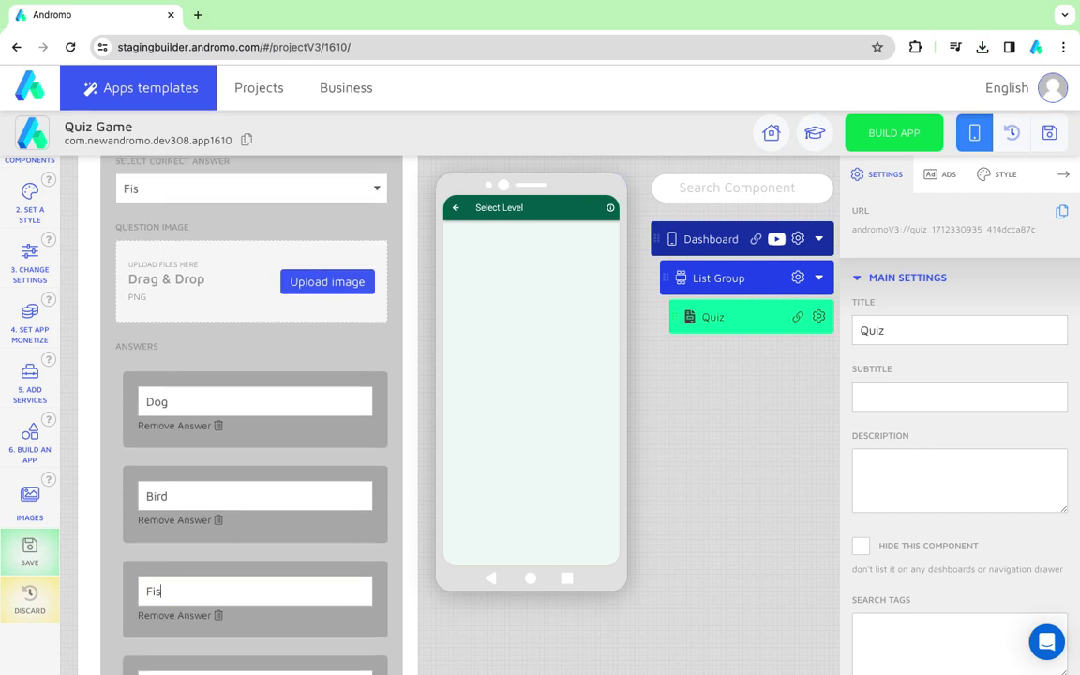
scroll(170, 598, "down", 2)
triple_click(171, 591)
type("Dino")
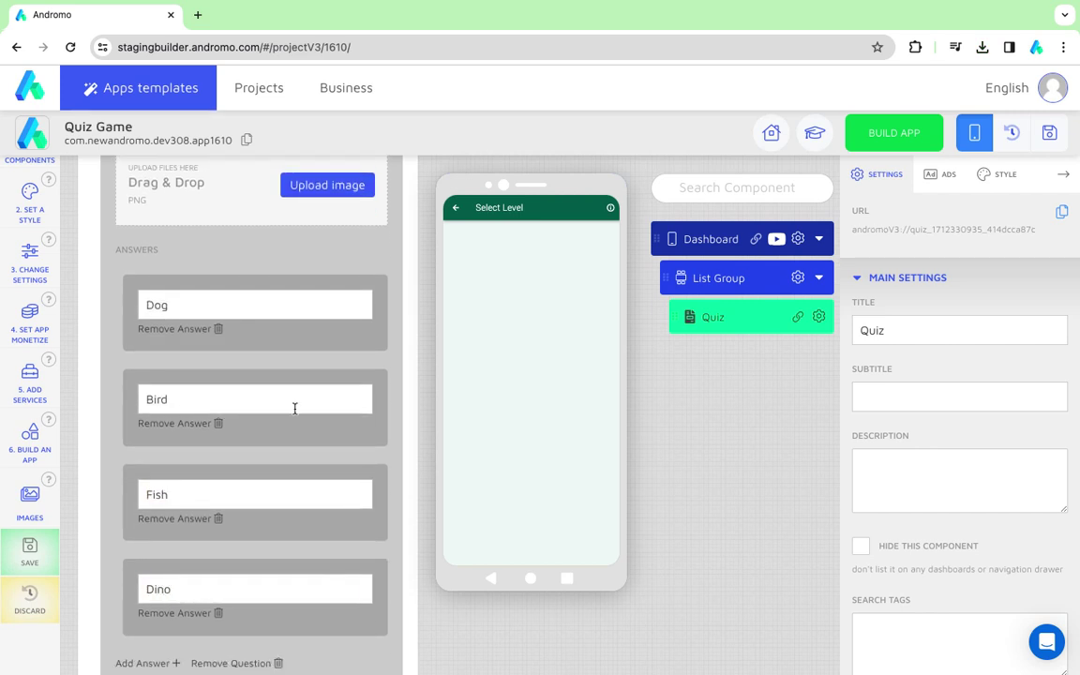
scroll(294, 409, "up", 2)
scroll(181, 491, "down", 2)
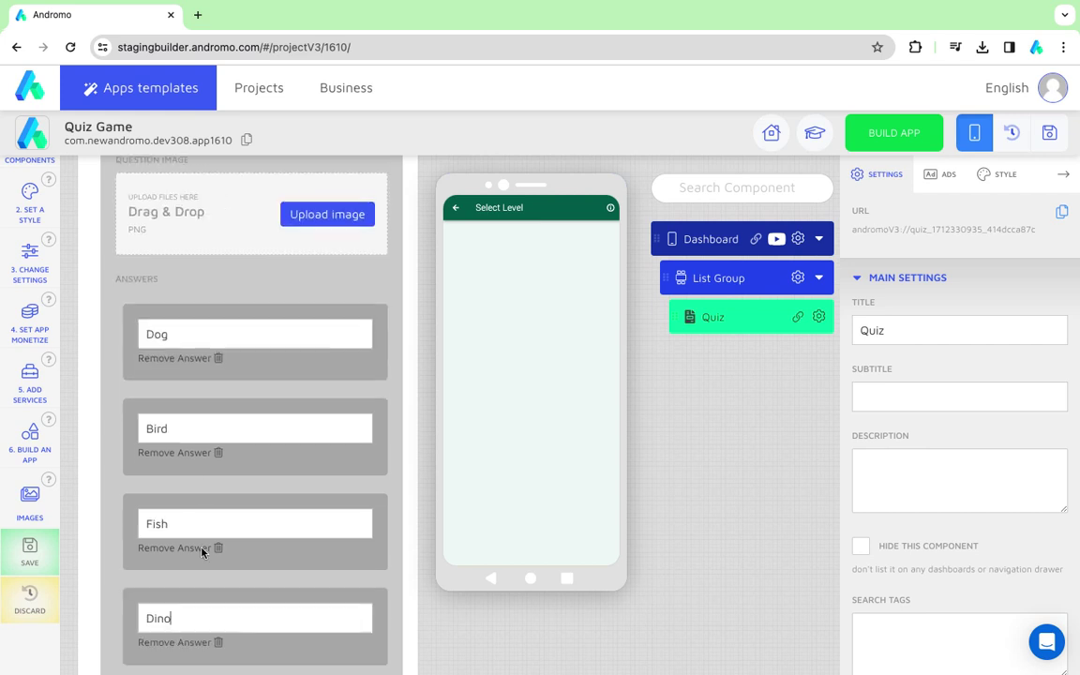
scroll(208, 514, "up", 2)
- Search the stock images for 'fish' and download the discus fish picture
left_click(302, 334)
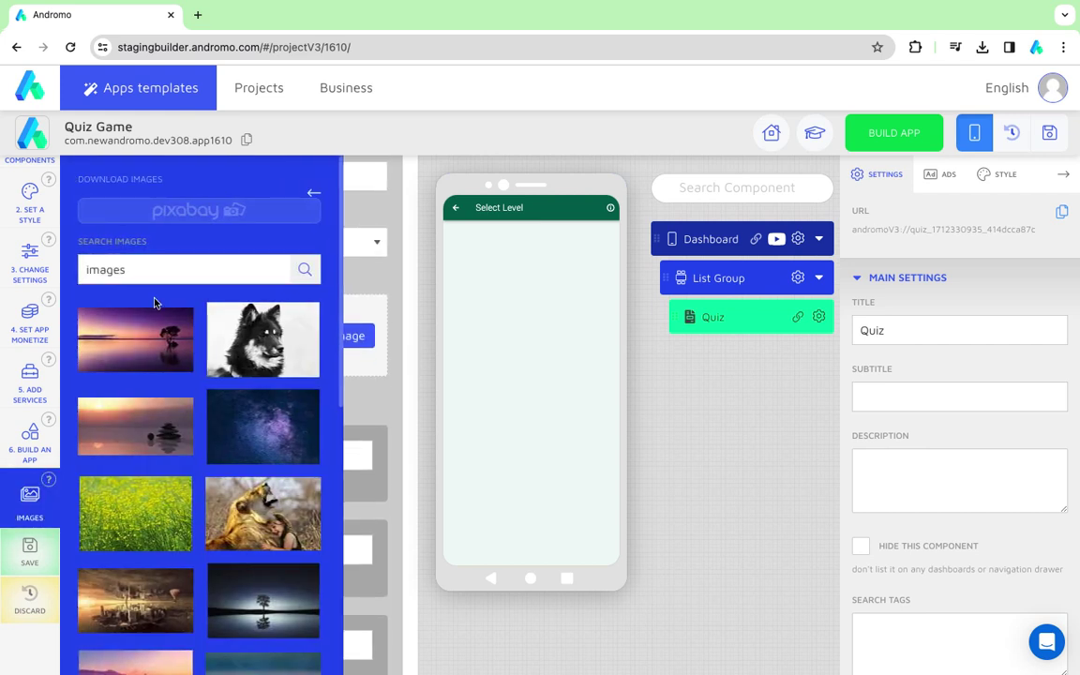
double_click(162, 270)
type("fish")
key("Return")
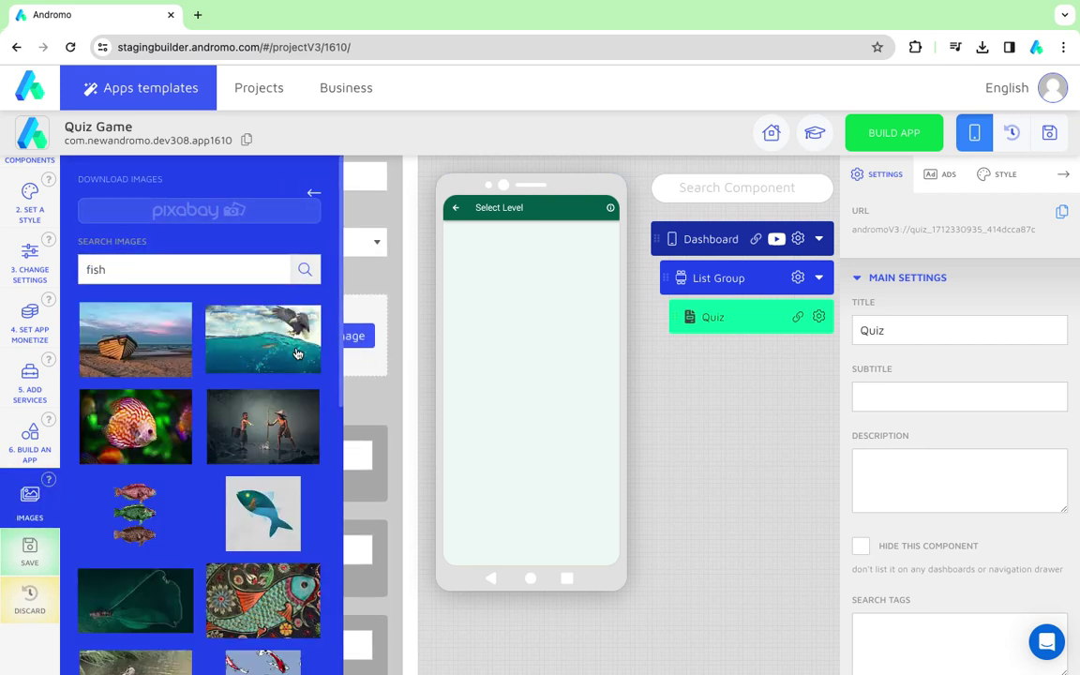
left_click(138, 425)
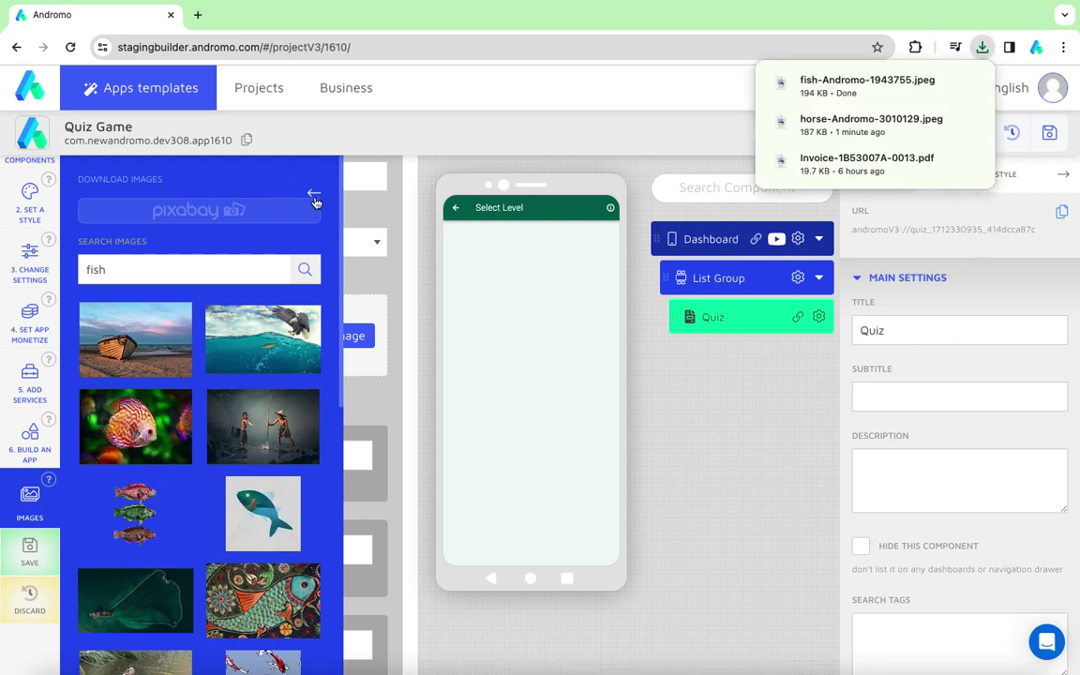
left_click(313, 193)
- Upload fish-Andromo-1943755.jpeg as the question image
left_click(301, 343)
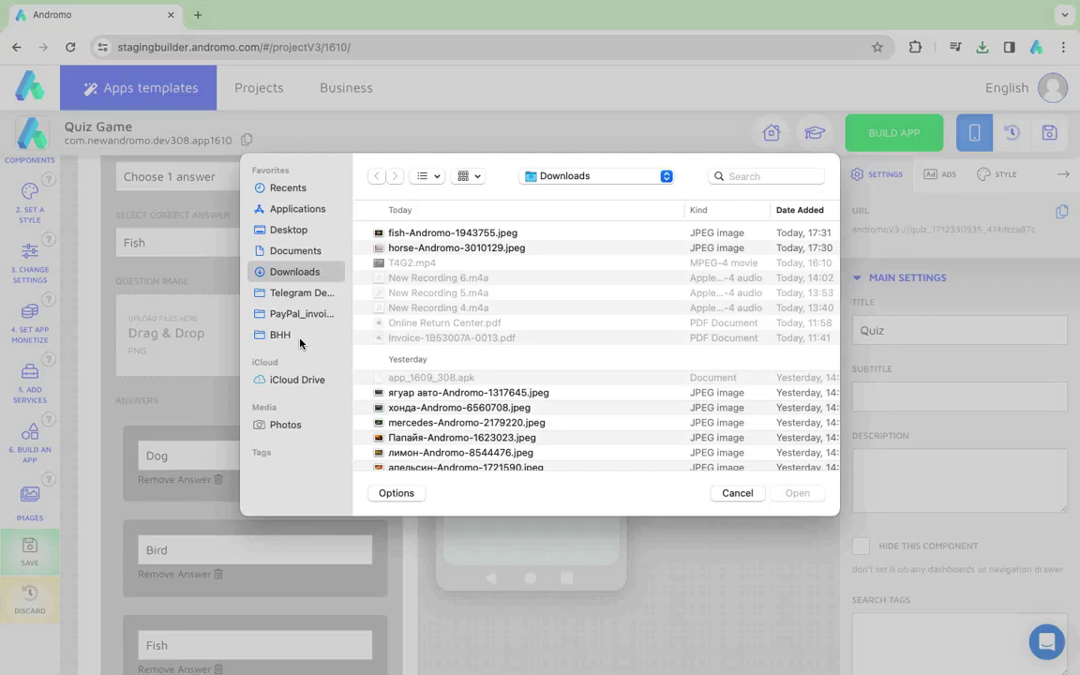
double_click(418, 238)
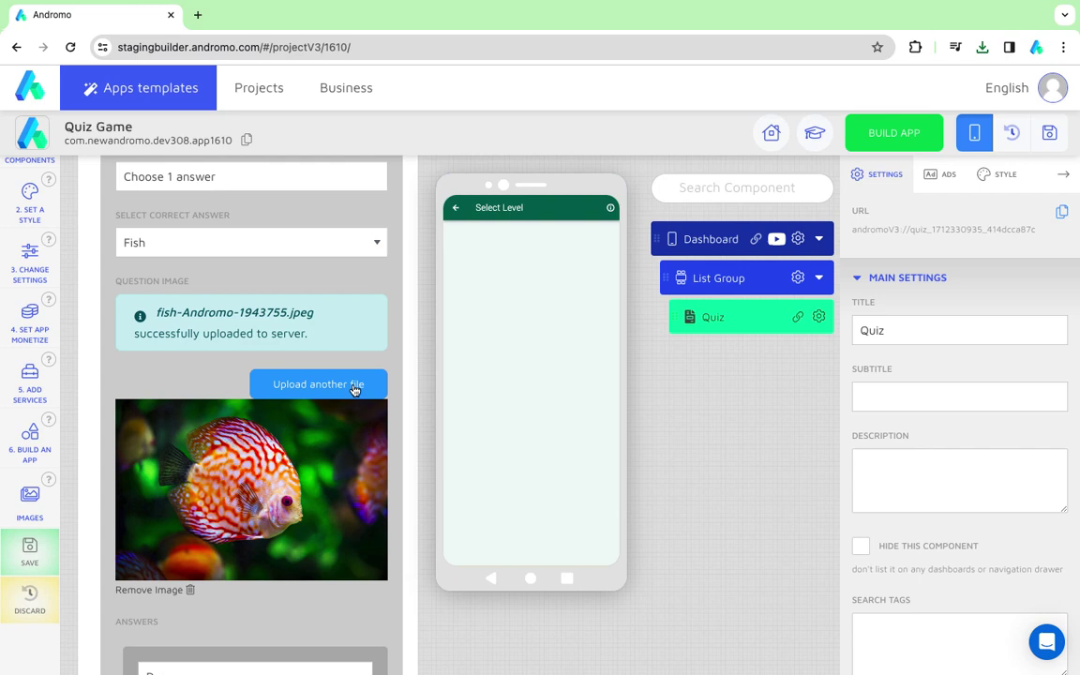
scroll(352, 394, "down", 5)
scroll(393, 445, "down", 3)
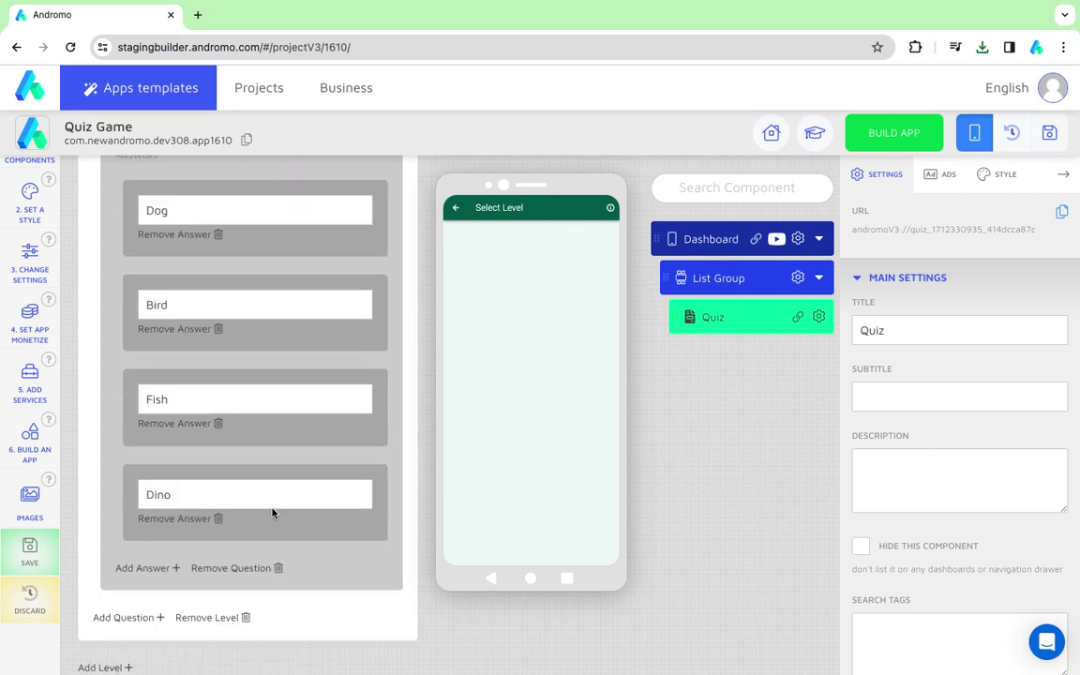
- Add another question and give it the earlier question's title by copy and paste
left_click(129, 619)
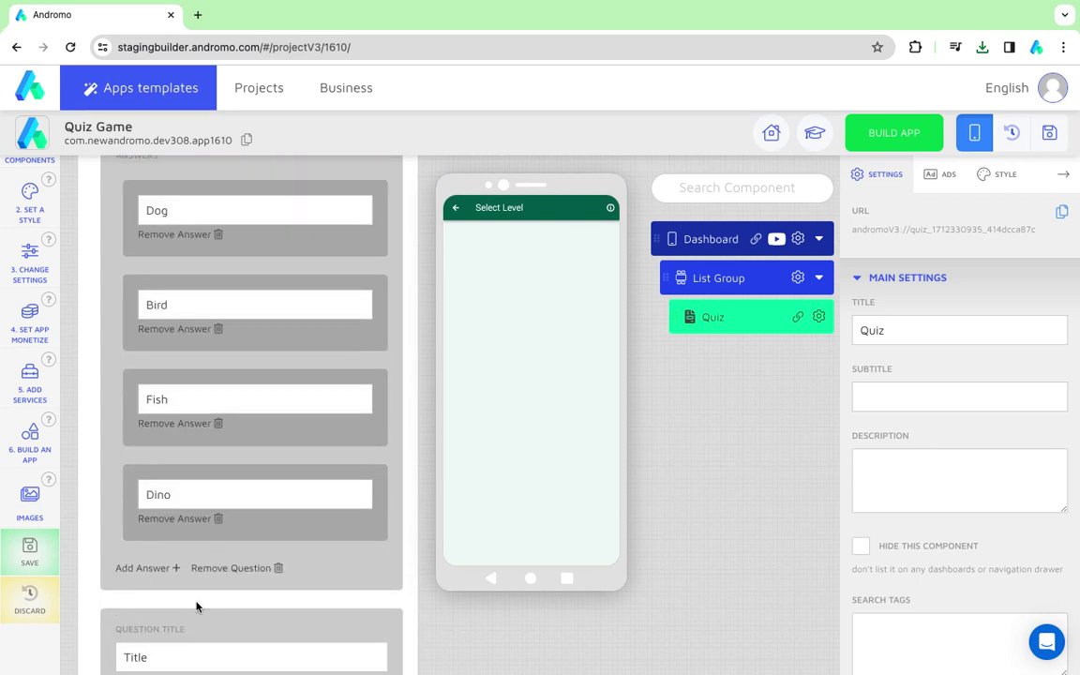
scroll(197, 572, "down", 2)
scroll(186, 572, "up", 10)
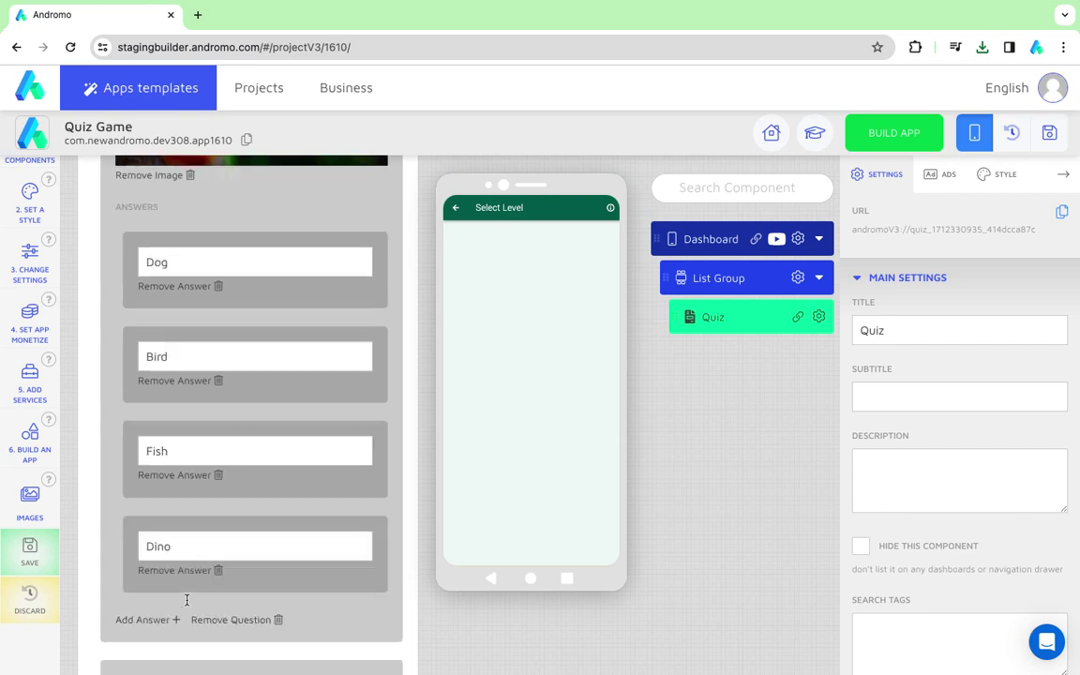
triple_click(222, 453)
key("ctrl+c")
scroll(215, 450, "down", 6)
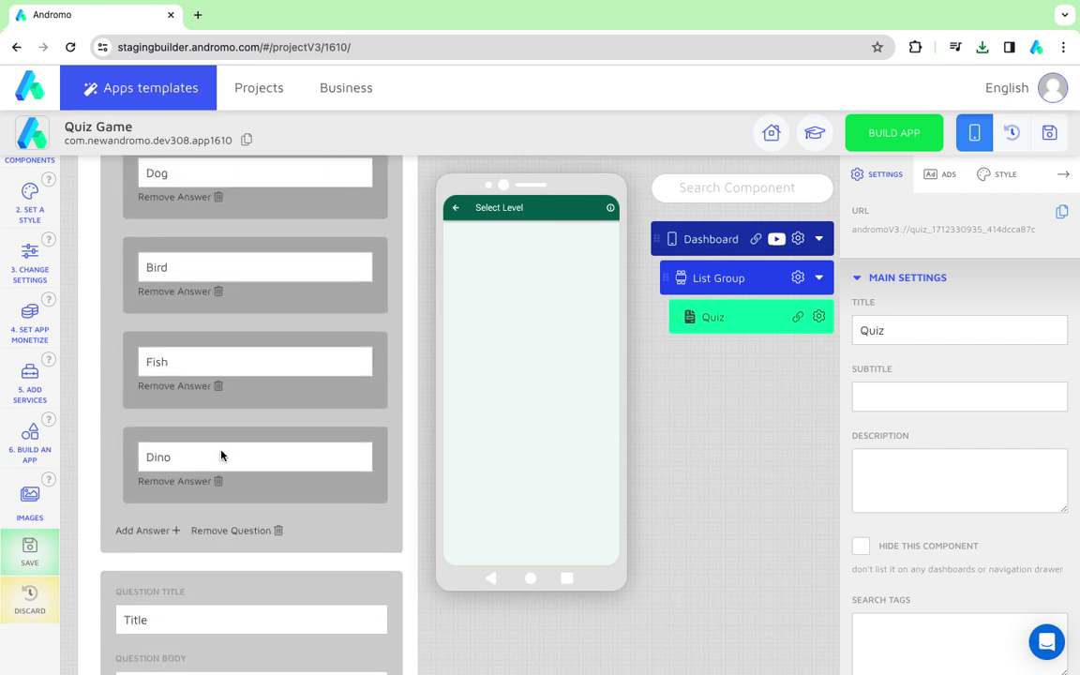
triple_click(212, 458)
key("ctrl+v")
scroll(212, 457, "down", 2)
- Set Answer 4 as correct and enter answers Snake, Leopard, Tiger and Elephant
left_click(212, 460)
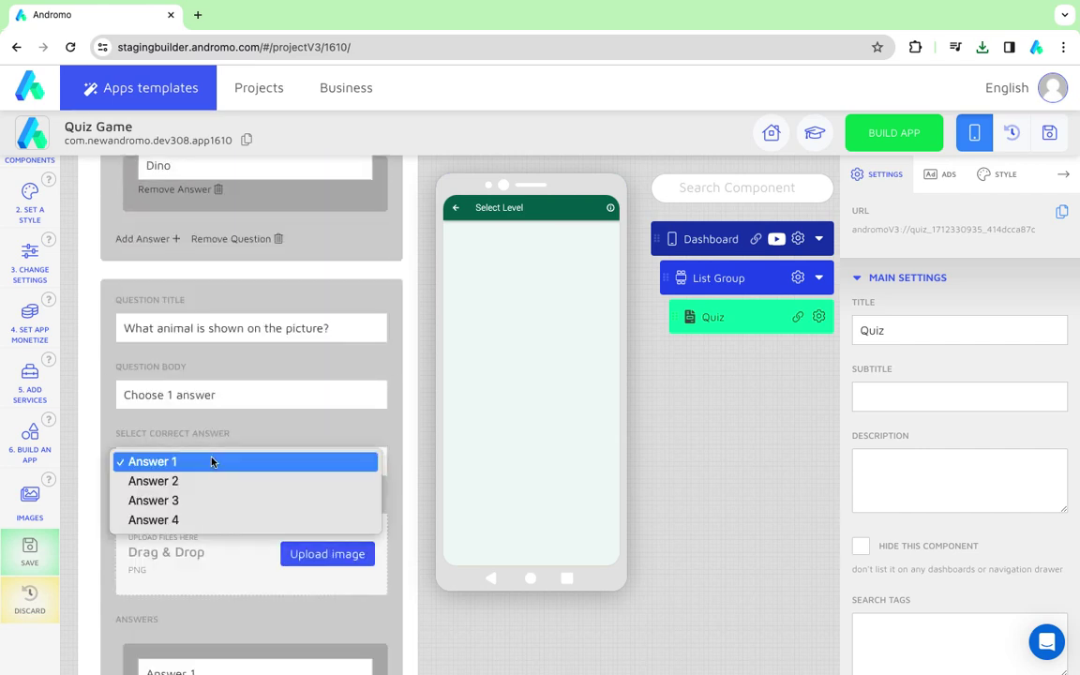
left_click(181, 518)
scroll(210, 482, "down", 2)
triple_click(169, 553)
type("Snake")
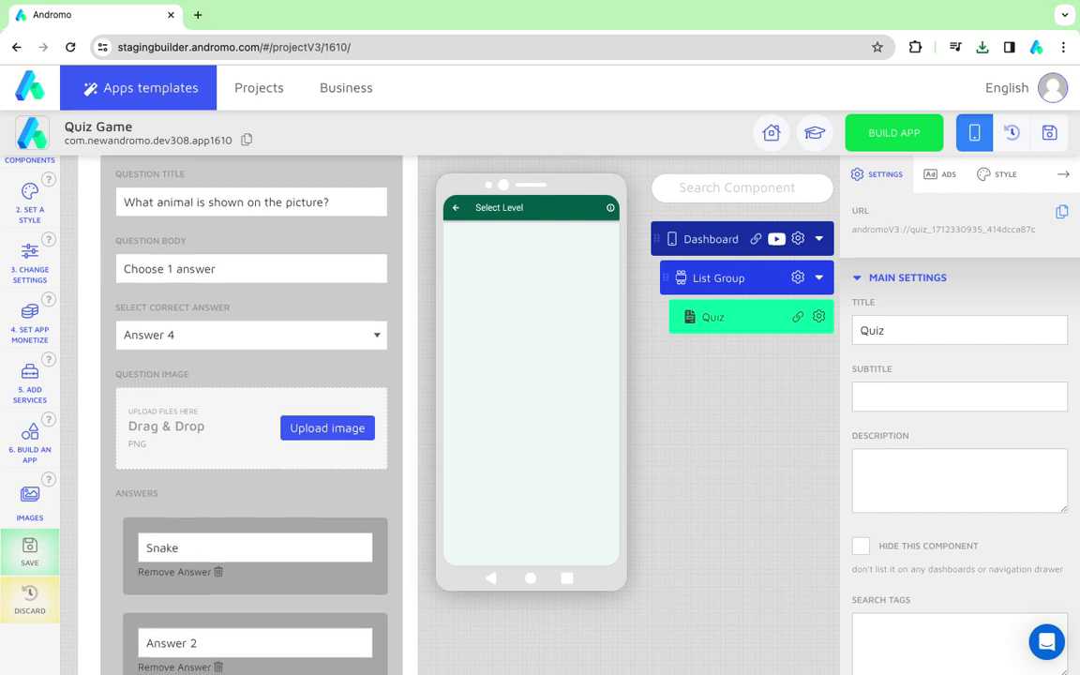
scroll(188, 498, "down", 2)
triple_click(188, 506)
type("Leopard")
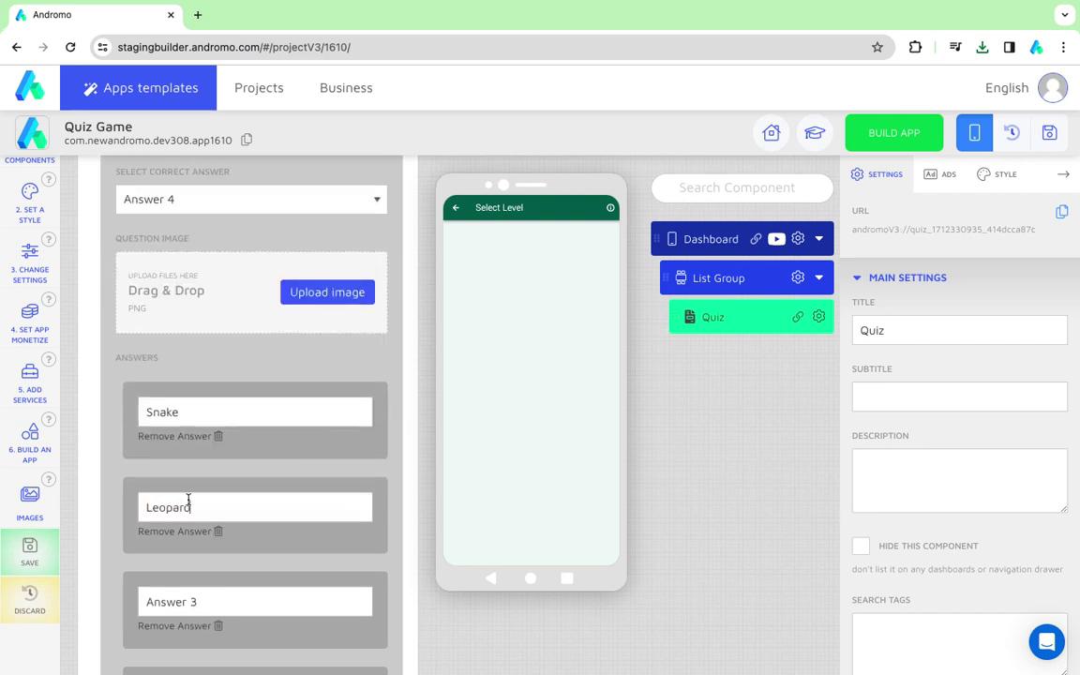
triple_click(168, 600)
type("Tiger")
scroll(161, 634, "down", 2)
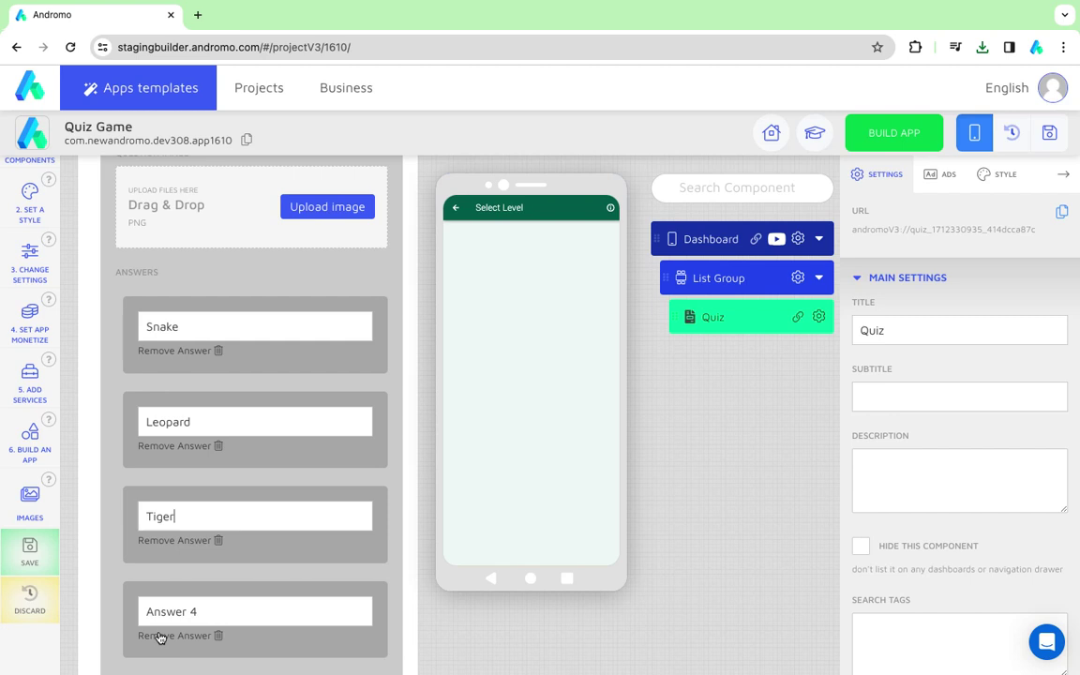
triple_click(162, 612)
type("Elephant")
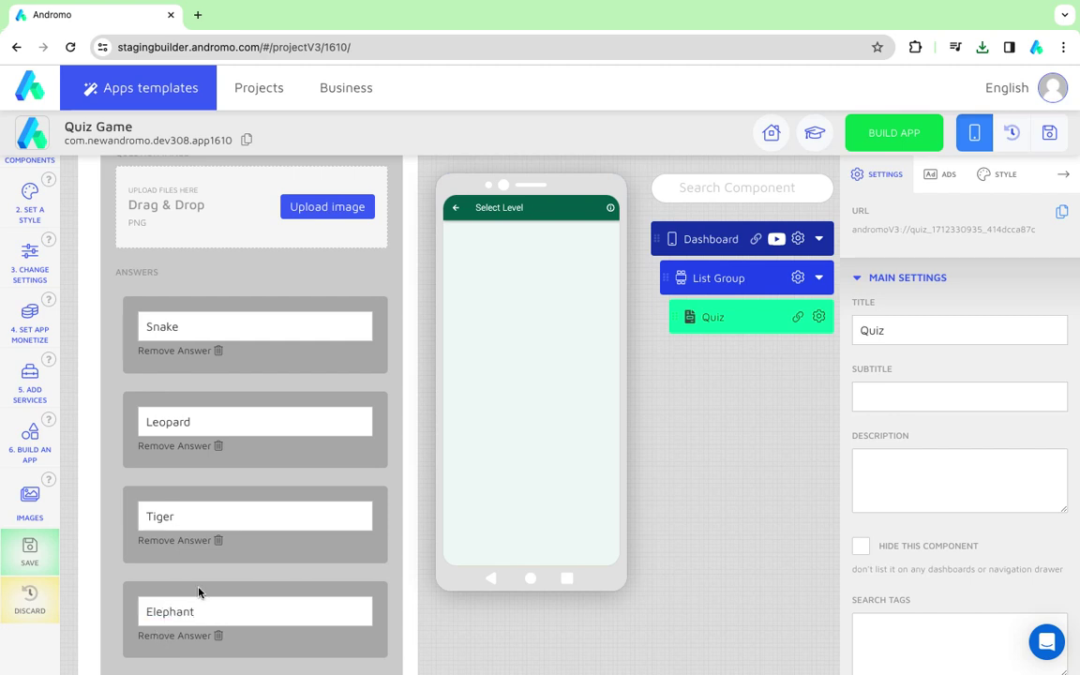
scroll(258, 551, "up", 3)
scroll(258, 552, "up", 3)
- Search the stock images for 'elephant' pictures
left_click(284, 450)
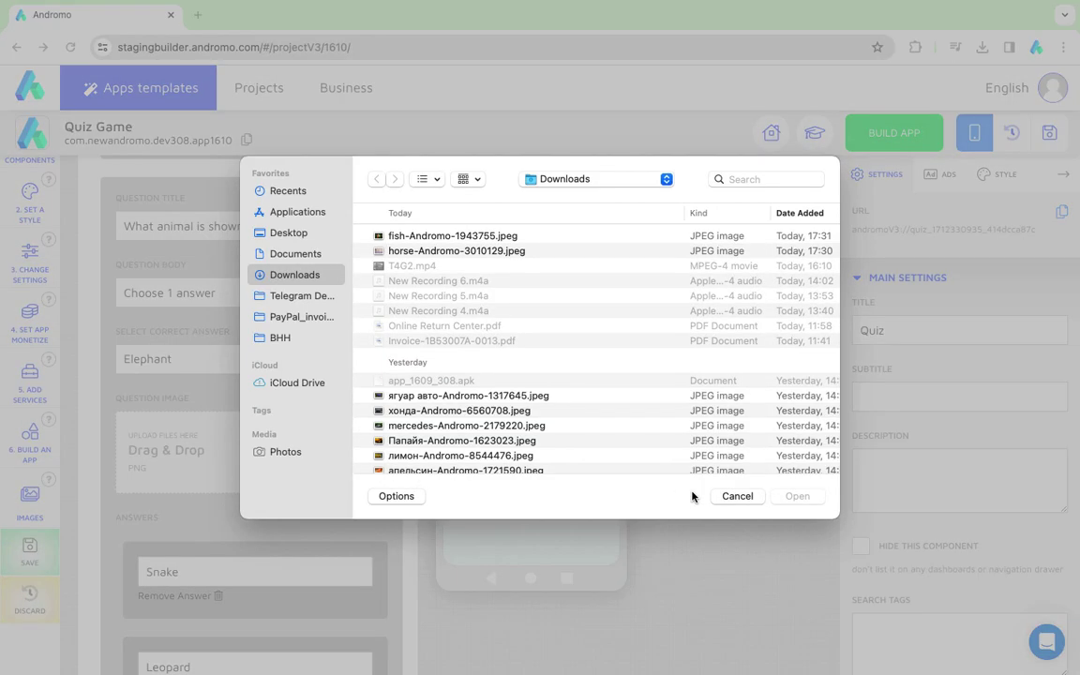
left_click(738, 494)
left_click(29, 501)
double_click(173, 268)
type("elephant")
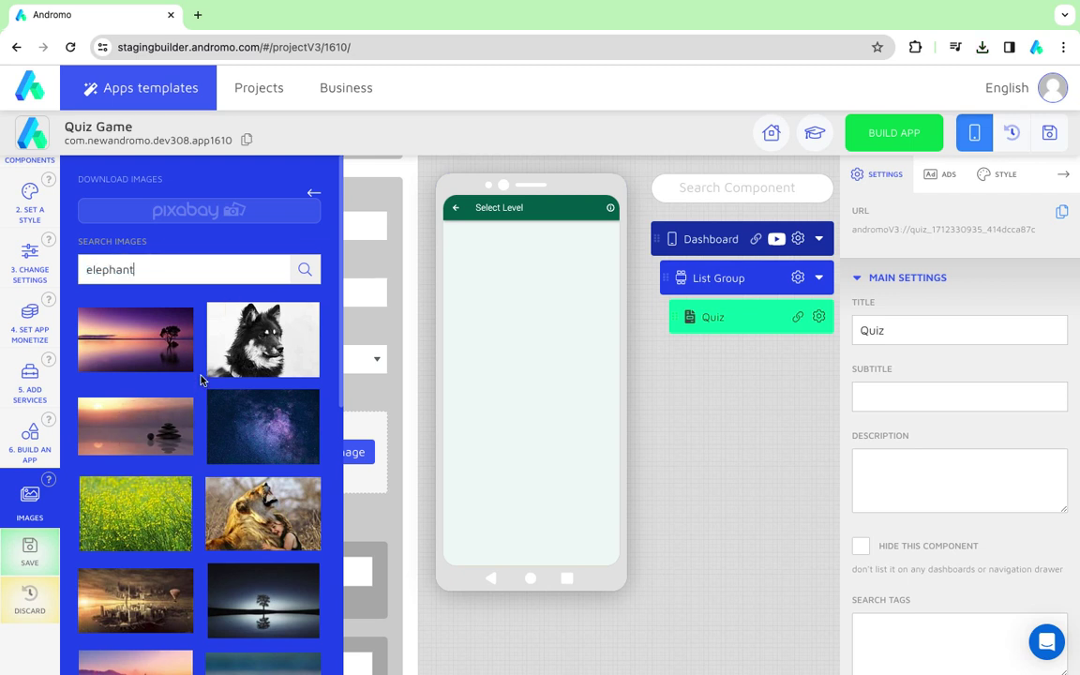
key("Return")
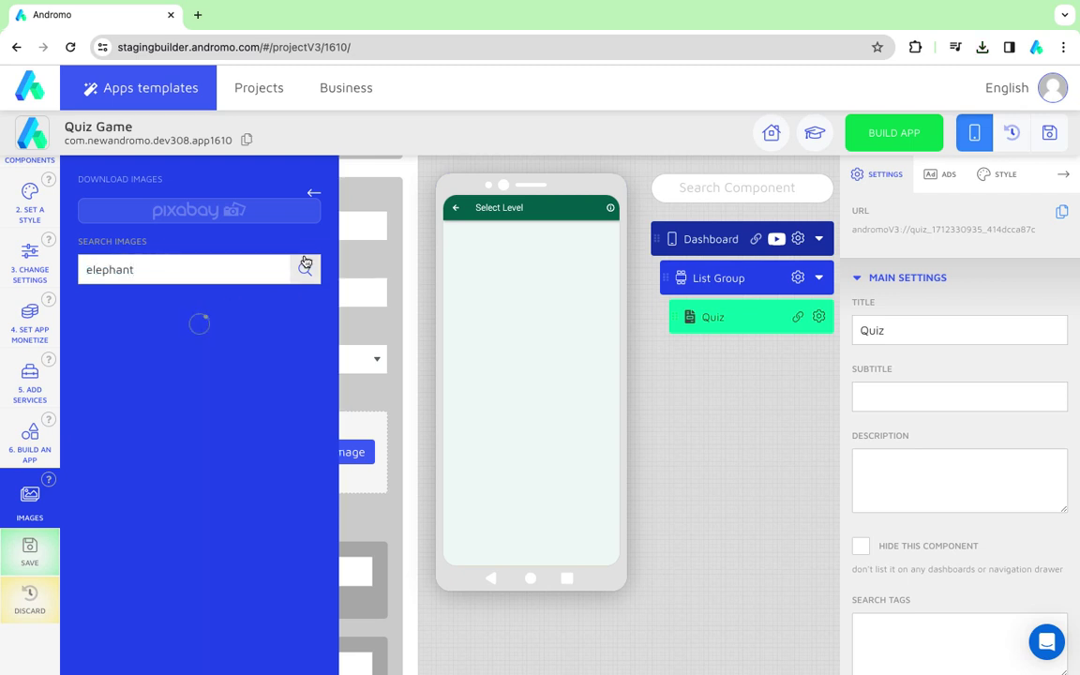
left_click(314, 192)
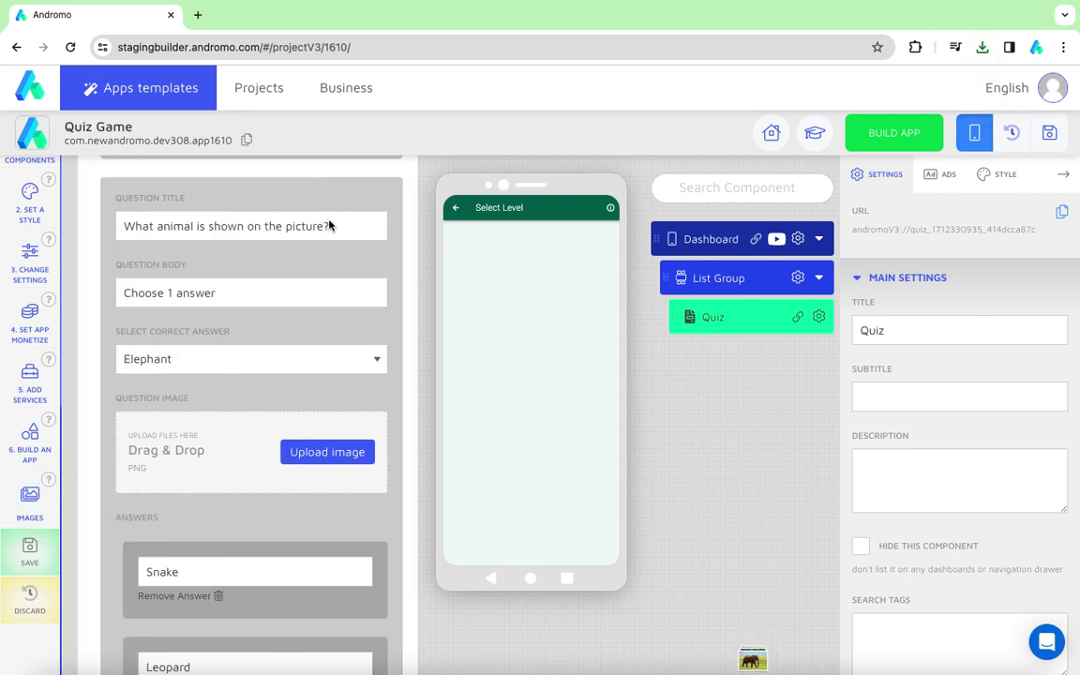
- Upload the elephant picture as the question image
left_click(328, 452)
key("Return")
scroll(387, 431, "down", 6)
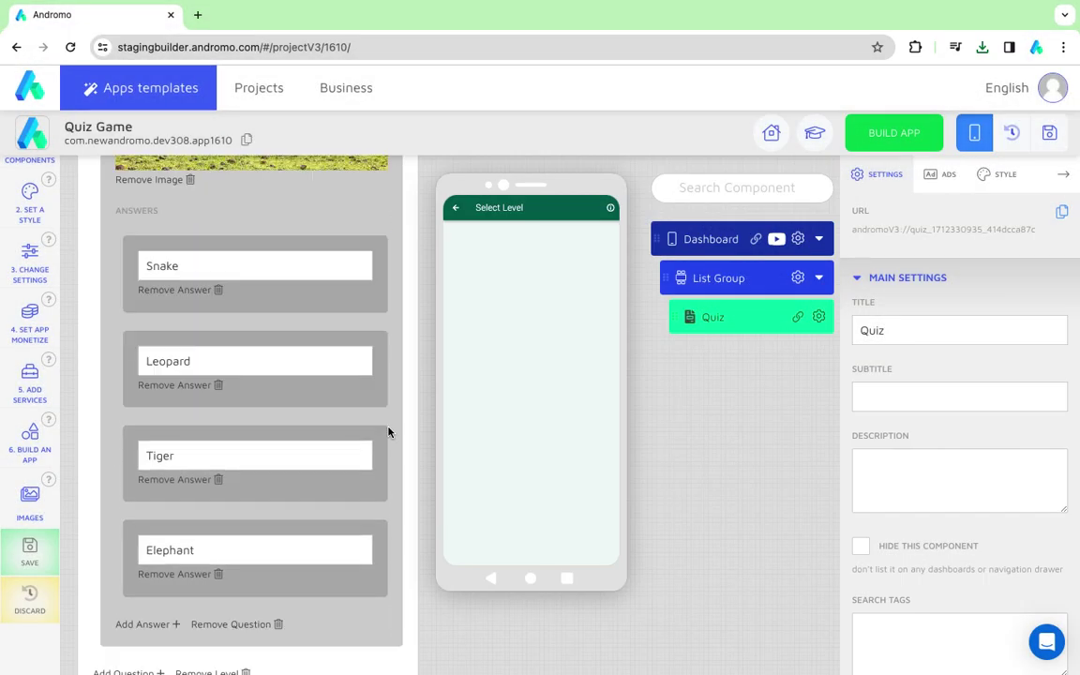
scroll(347, 394, "down", 1)
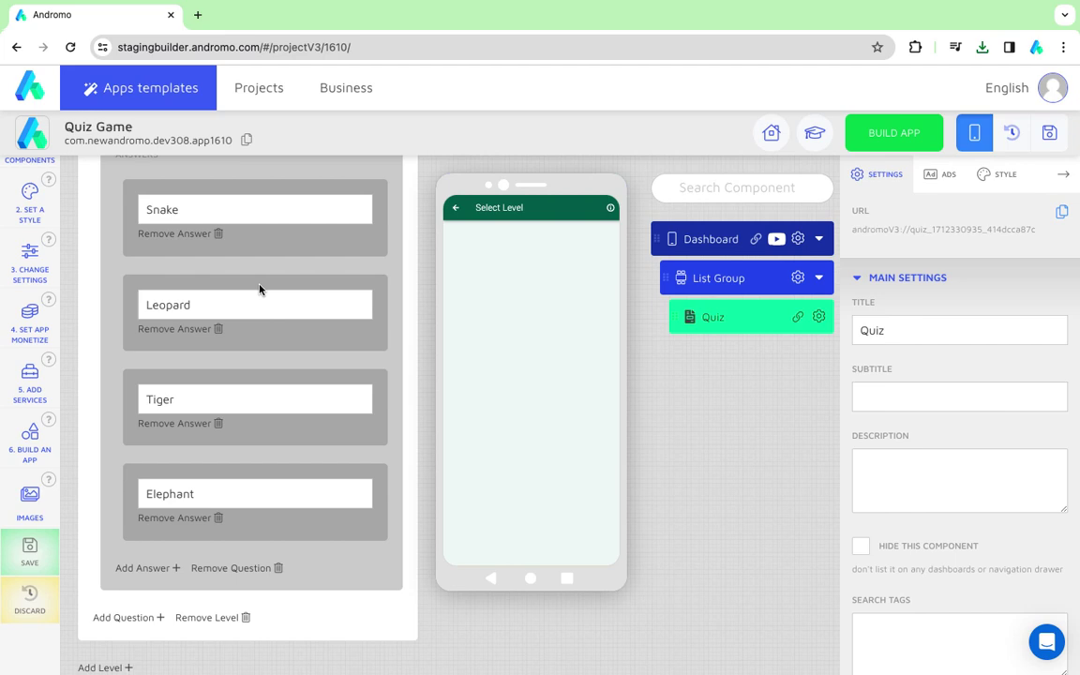
- Save the project, add a second quiz level, and set its lives to 2
left_click(1050, 132)
scroll(222, 465, "down", 10)
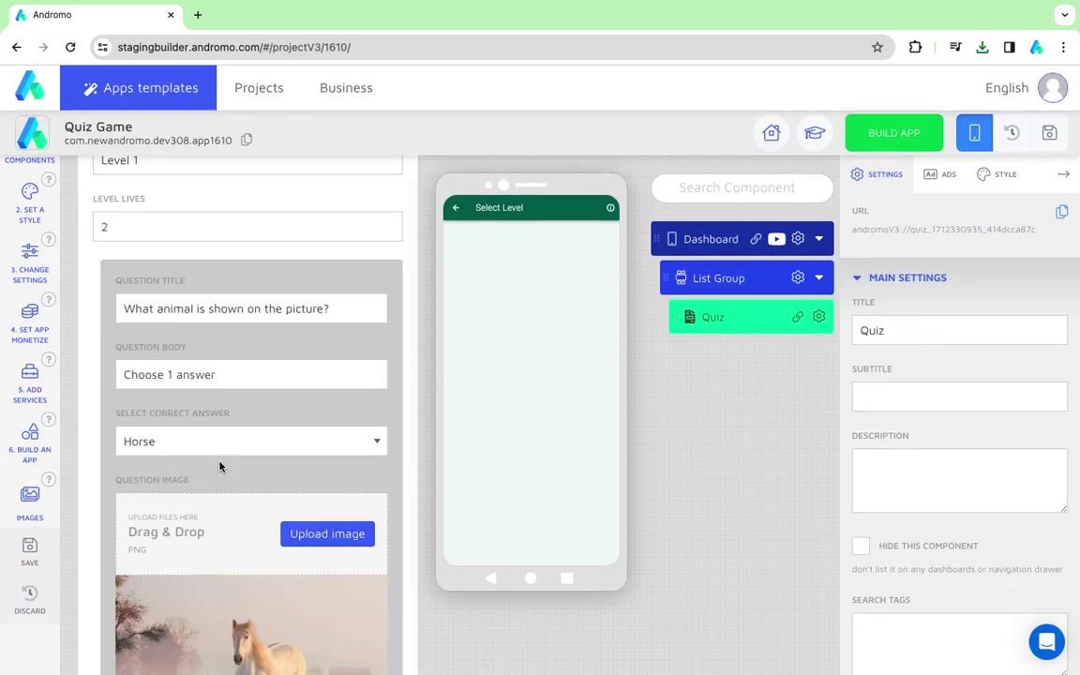
scroll(221, 466, "down", 15)
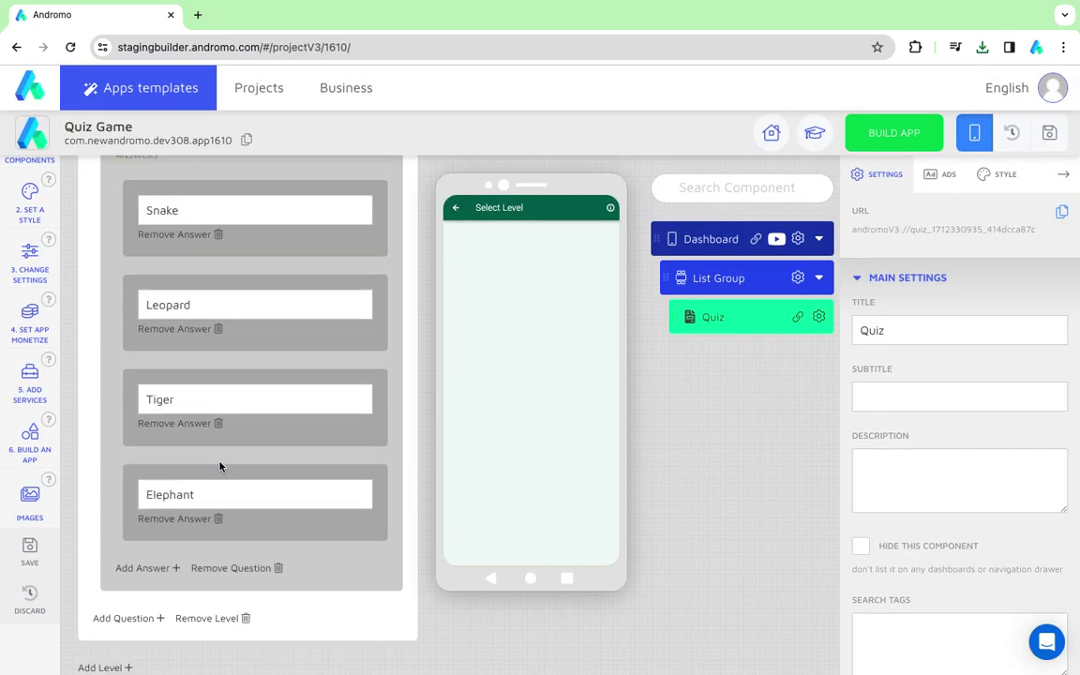
left_click(118, 663)
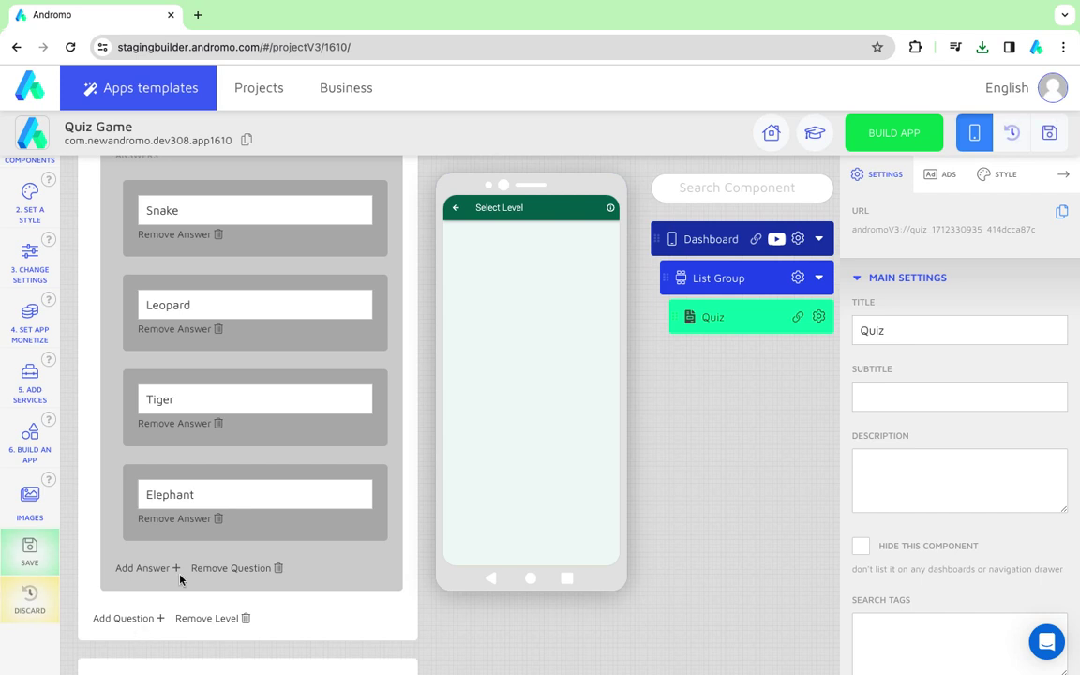
scroll(180, 581, "down", 3)
scroll(180, 581, "down", 1)
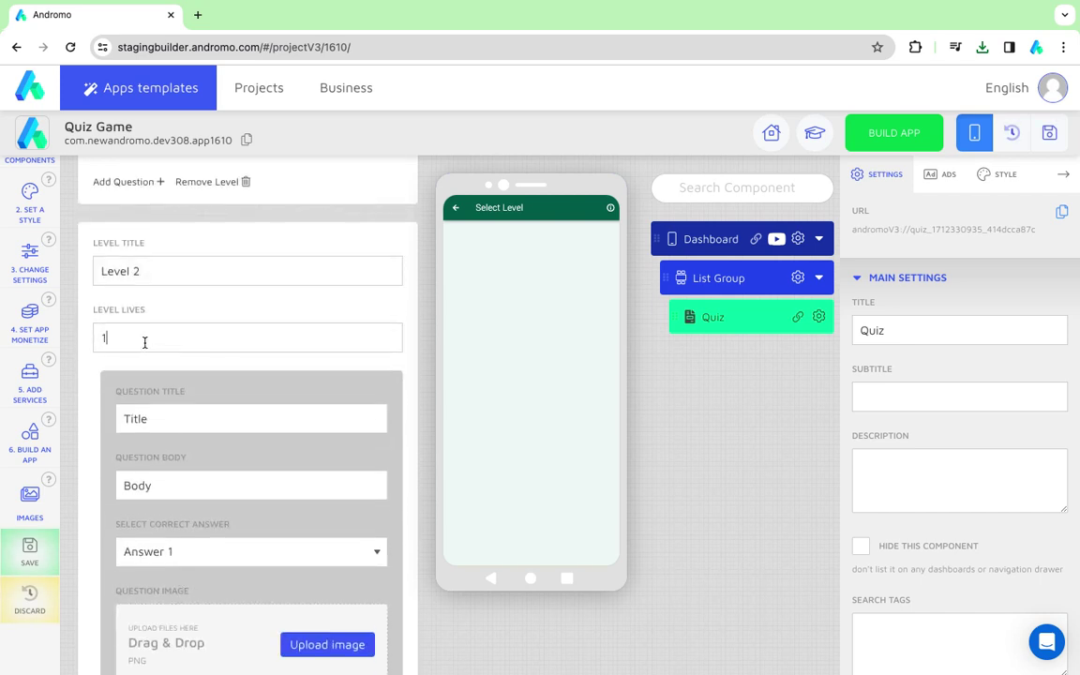
key("BackSpace")
type("2")
- Title the first Level 2 question 'What fruit is shown on the pu…' with body 'Choose 1 answer'
double_click(165, 418)
type("What fruit is shown on the pu")
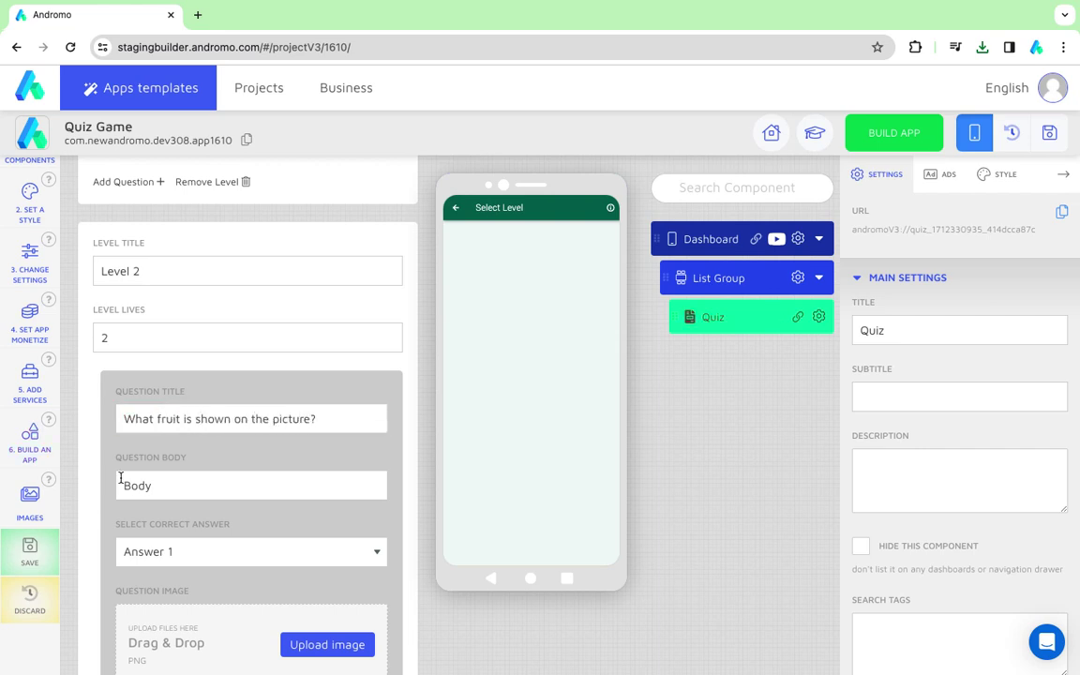
scroll(181, 482, "down", 10)
scroll(193, 413, "up", 8)
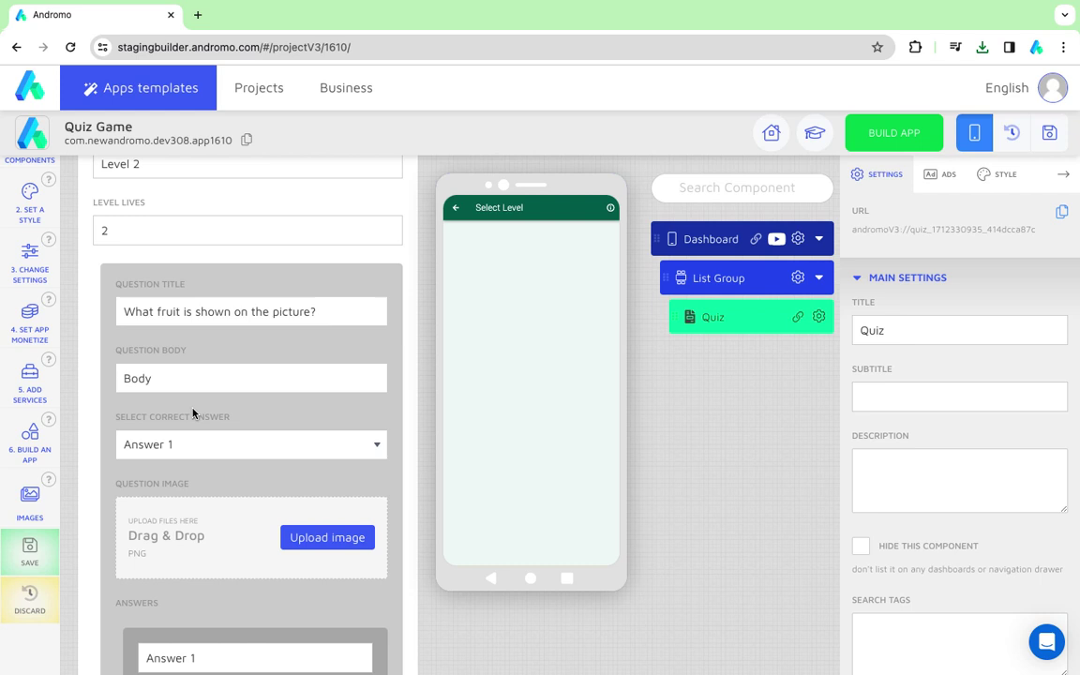
scroll(193, 413, "down", 2)
scroll(194, 413, "up", 2)
double_click(181, 378)
type("Choose 1 answer")
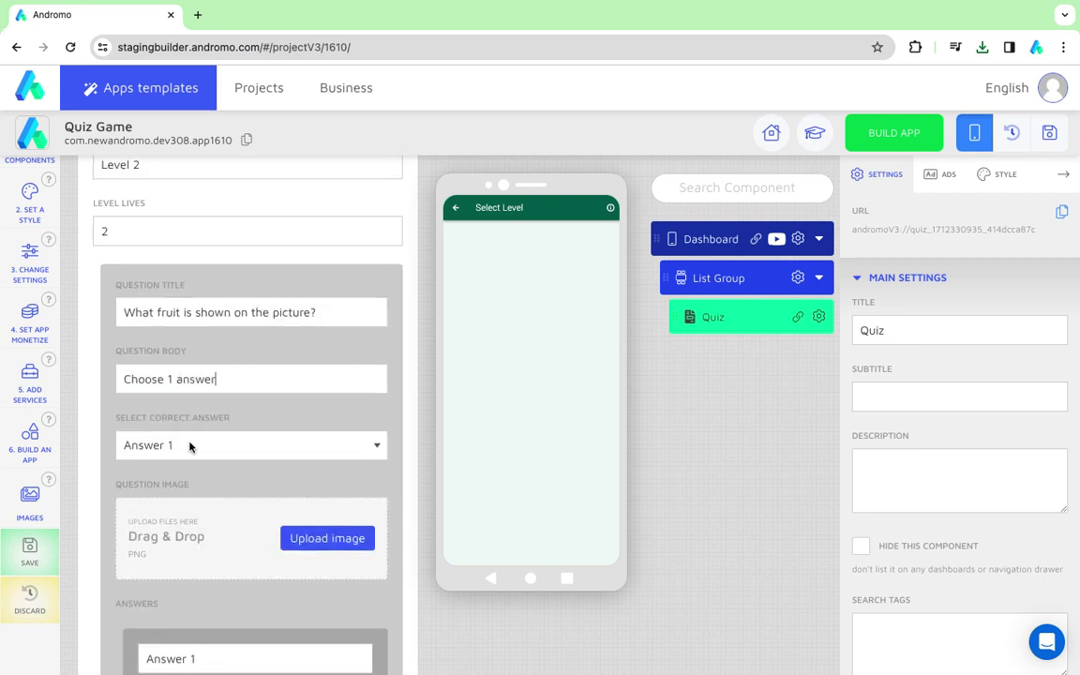
scroll(189, 447, "down", 3)
- Enter the answers Tangerine, Orange, Apple and Kiwi
triple_click(253, 466)
type("Tange")
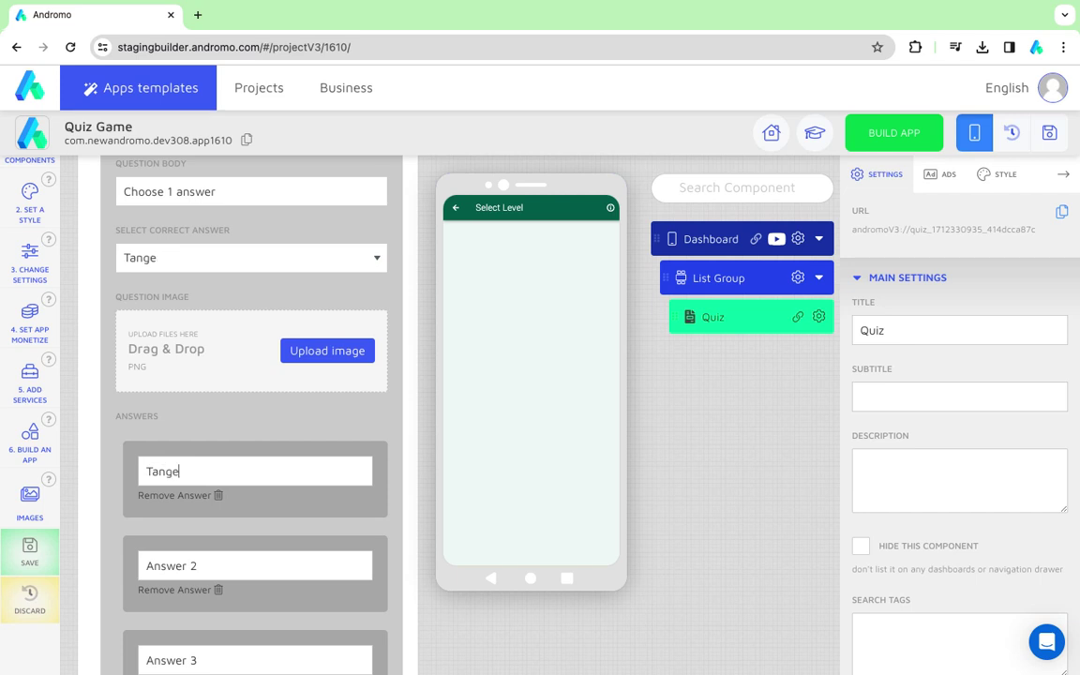
type("rine")
triple_click(259, 577)
type("Orange")
scroll(244, 553, "down", 2)
triple_click(238, 544)
type("Apple")
scroll(208, 515, "down", 2)
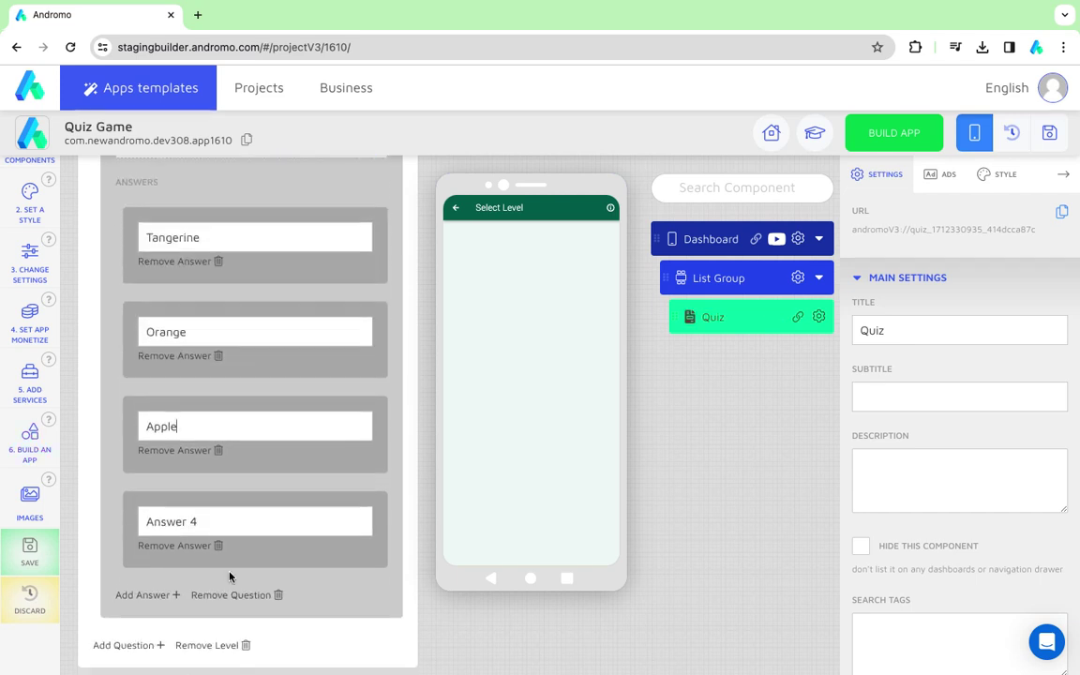
triple_click(209, 515)
type("Kiwi")
scroll(210, 514, "up", 3)
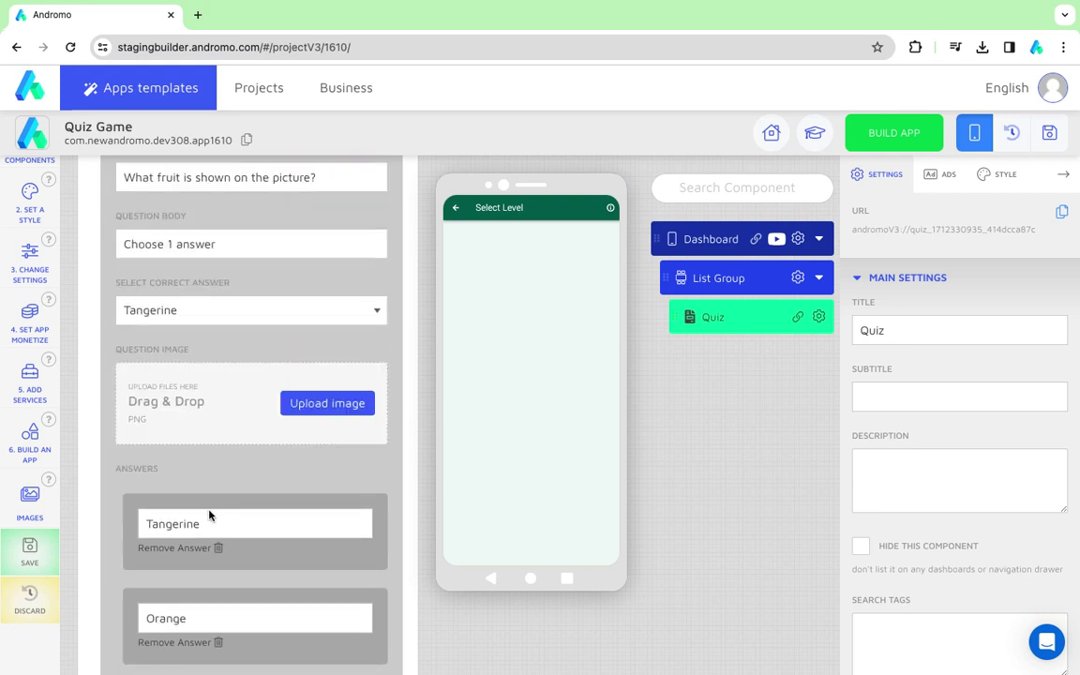
- Search the stock images for 'tang' and upload the tangerine photo as the question image
left_click(29, 497)
triple_click(237, 273)
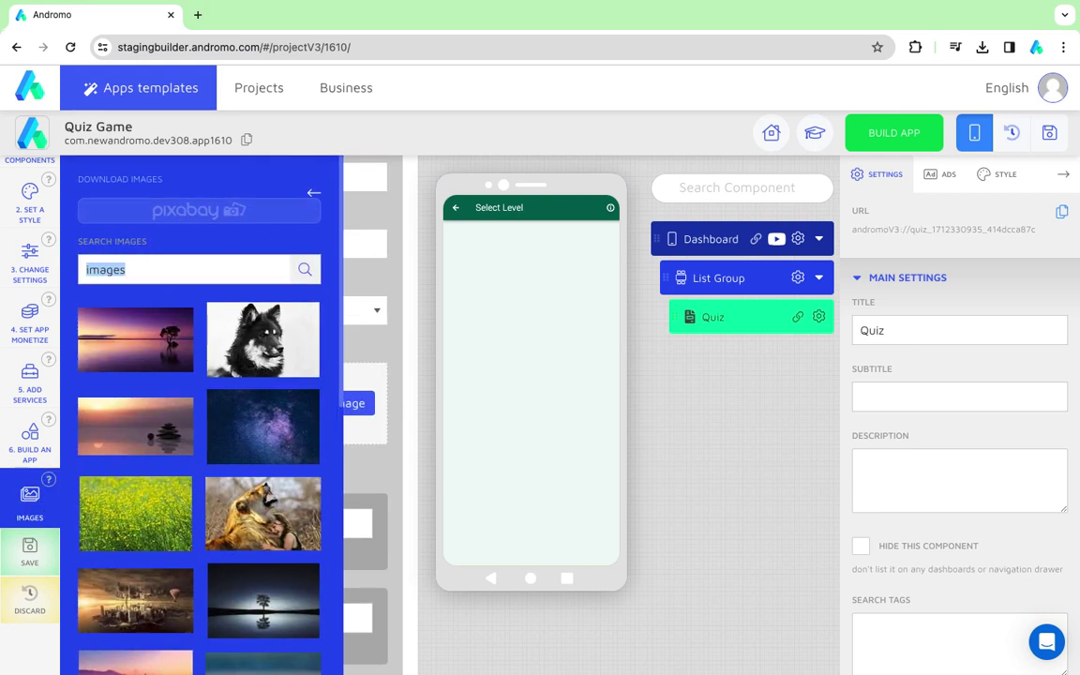
type("tangerine")
key("Return")
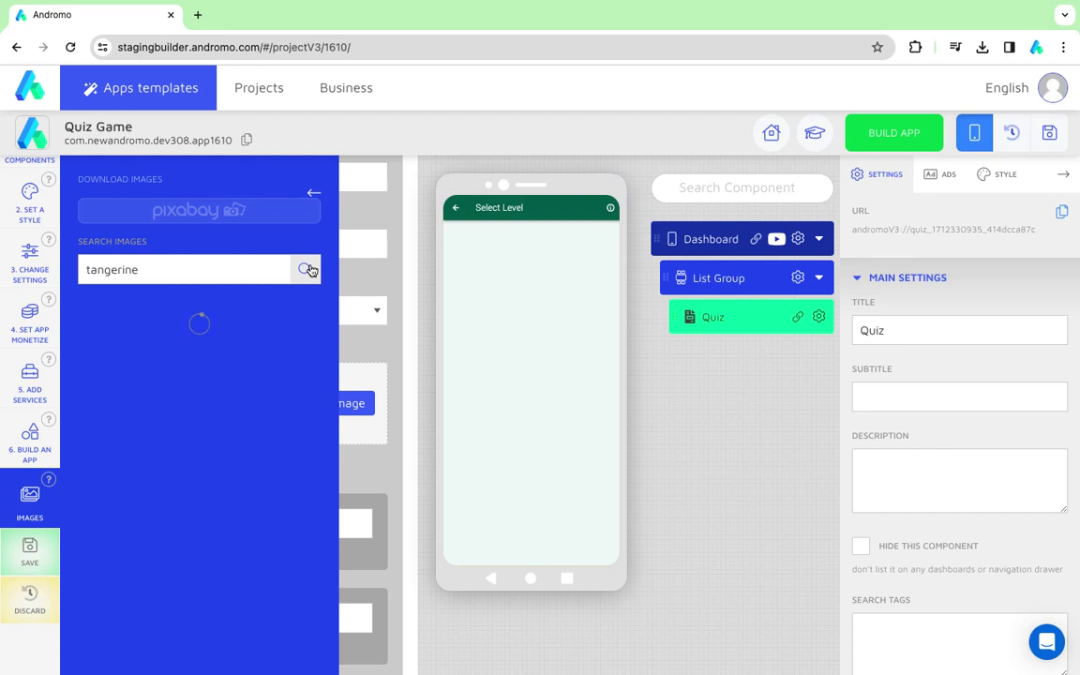
left_click(313, 192)
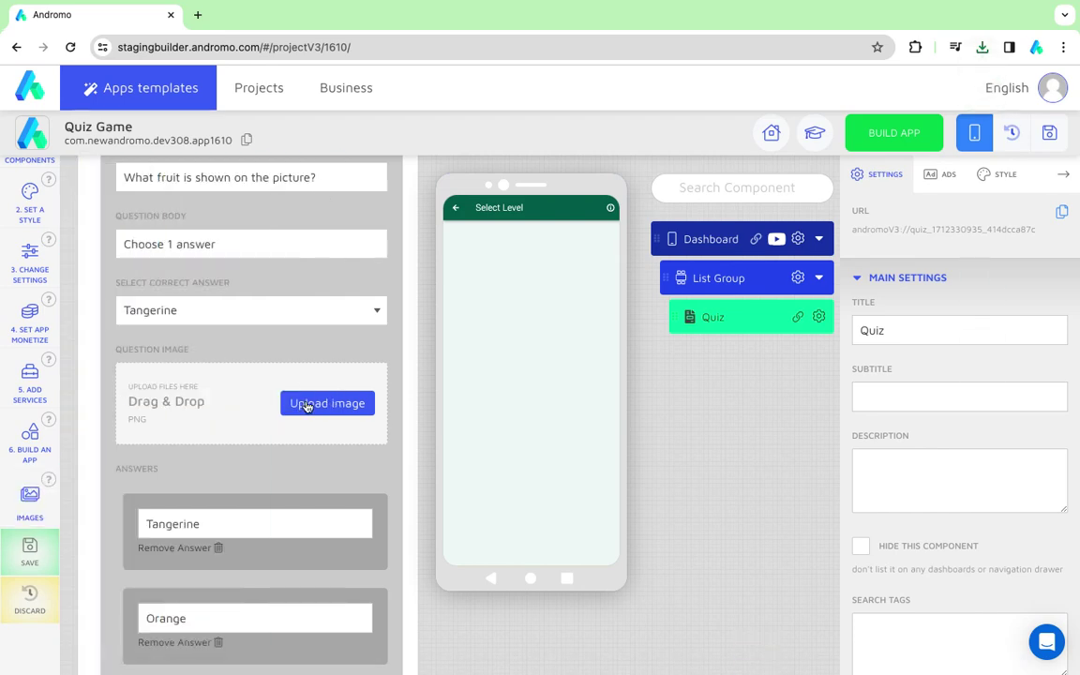
left_click(308, 404)
left_click(441, 235)
left_click(797, 496)
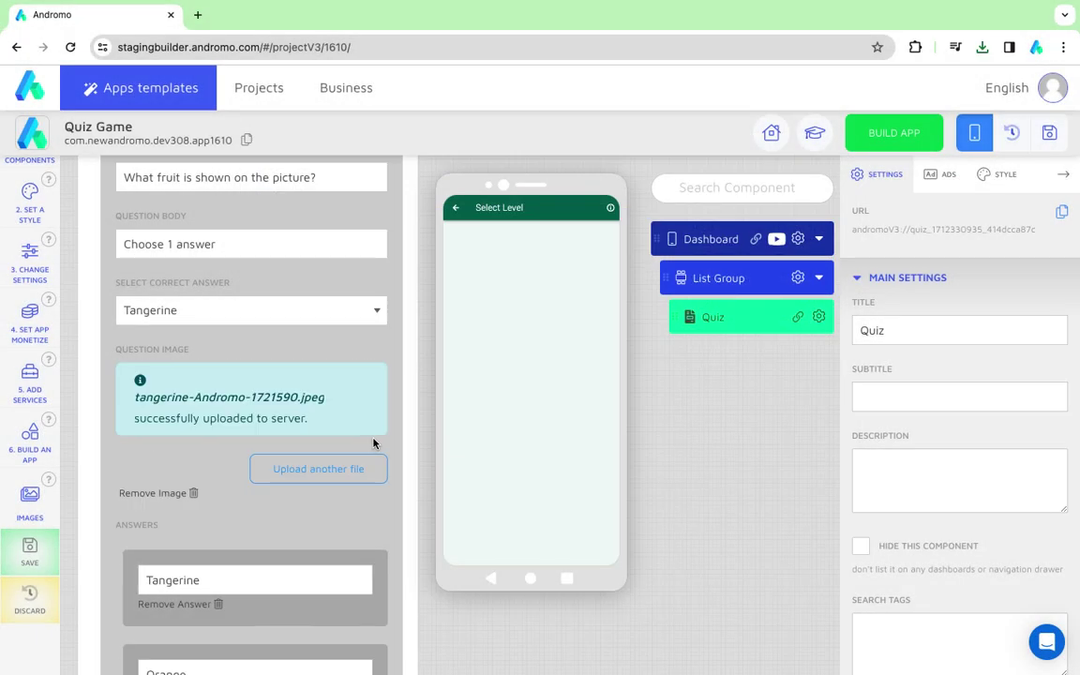
scroll(373, 443, "down", 5)
- Add a new Level 2 question with body 'Choose 1 answer' and Answer 2 marked correct
left_click(127, 617)
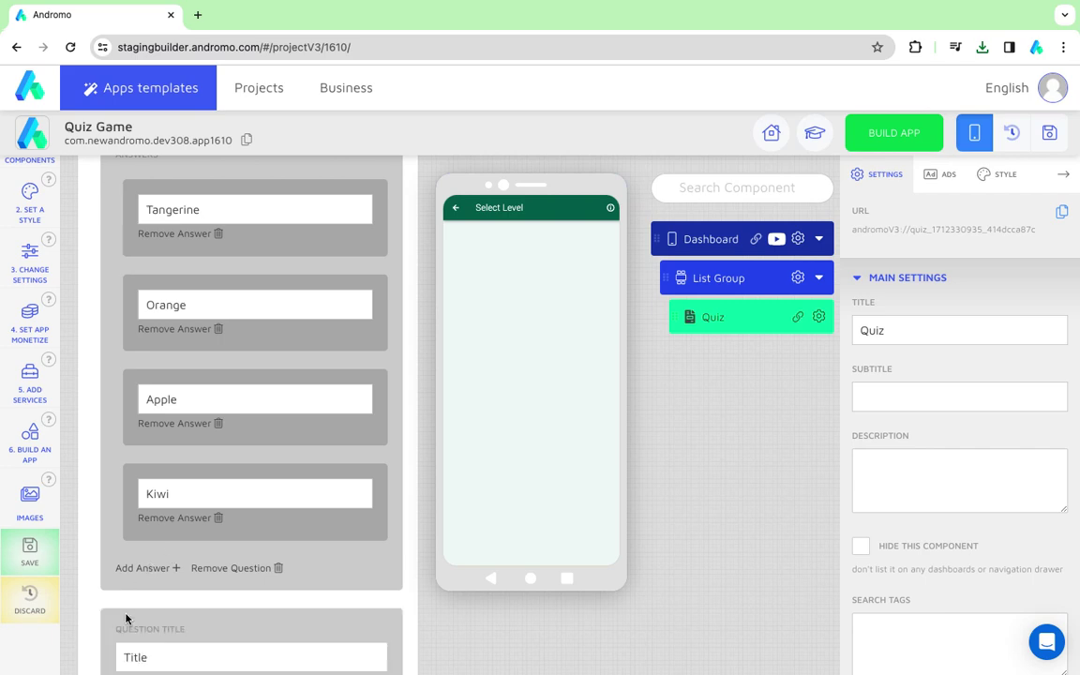
scroll(234, 566, "down", 2)
scroll(234, 563, "up", 6)
scroll(234, 564, "up", 3)
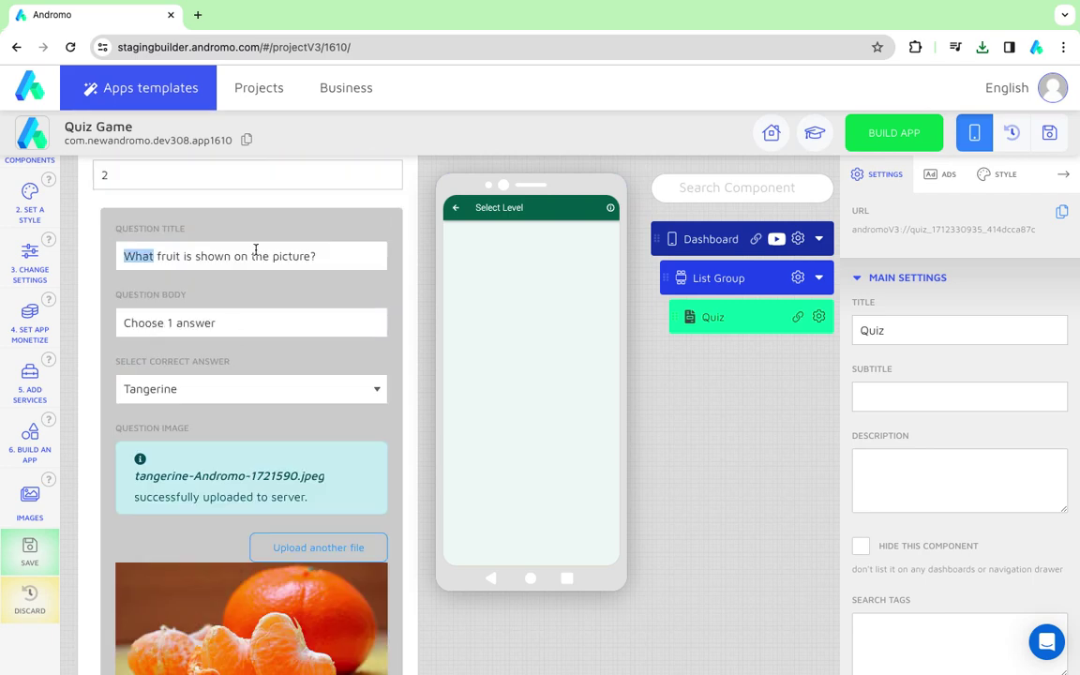
scroll(255, 250, "down", 10)
scroll(229, 278, "up", 15)
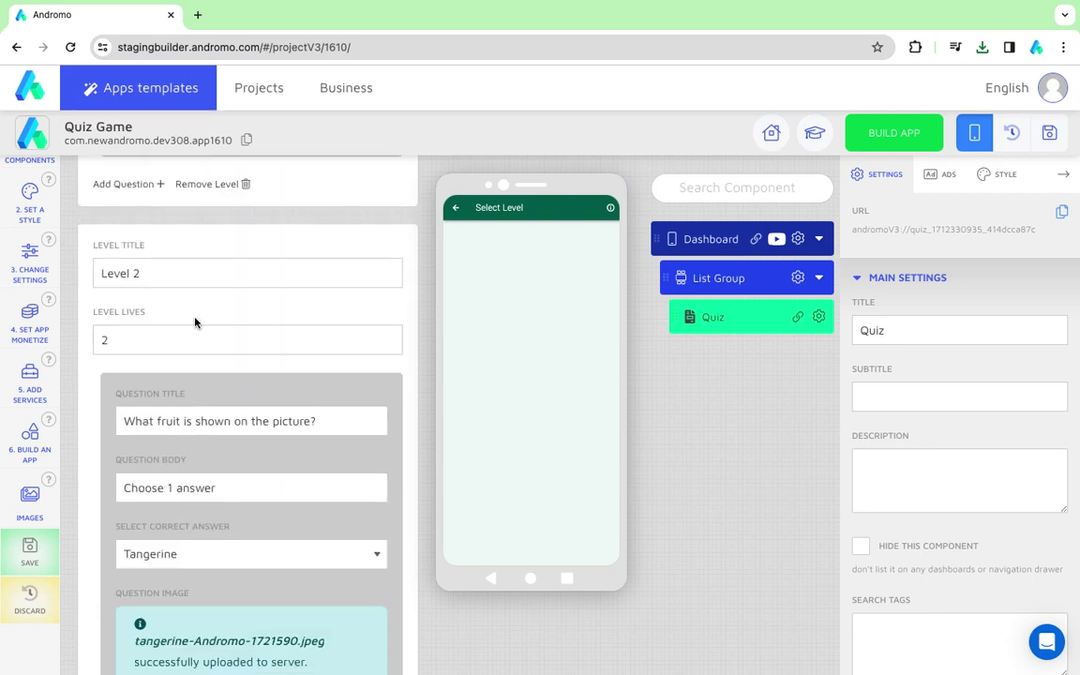
triple_click(144, 487)
key("ctrl+c")
scroll(144, 485, "down", 1)
scroll(140, 469, "down", 5)
double_click(133, 513)
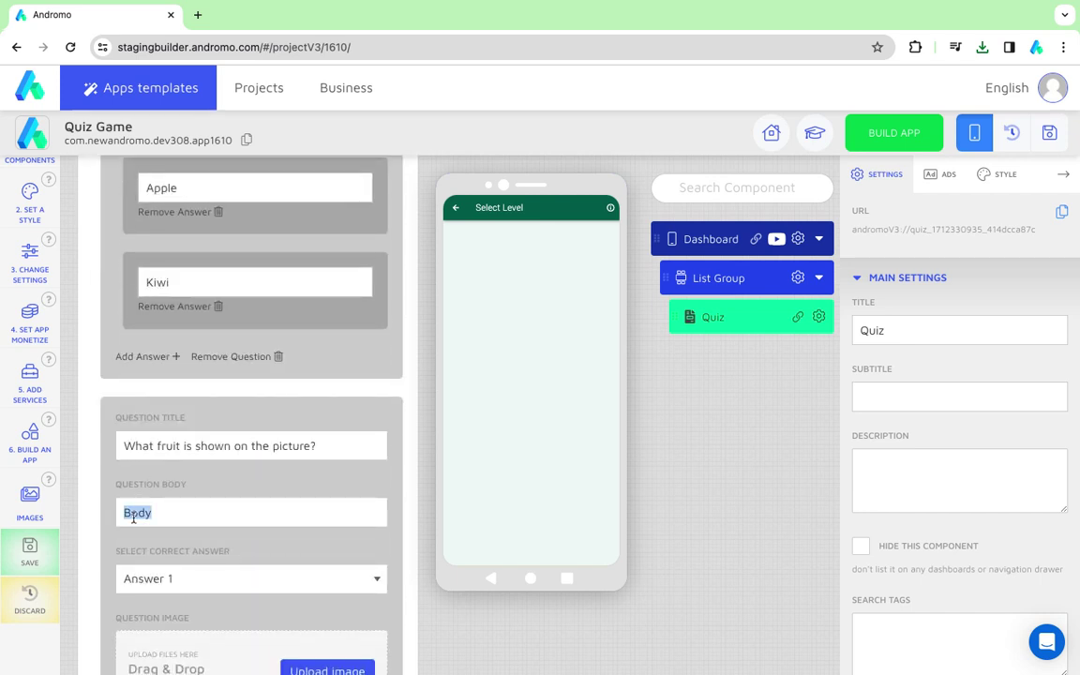
key("ctrl+v")
scroll(188, 469, "down", 1)
left_click(197, 482)
left_click(186, 495)
- Enter the answers Banana, Lemon, Watermelone and Melone
scroll(193, 503, "down", 2)
triple_click(170, 537)
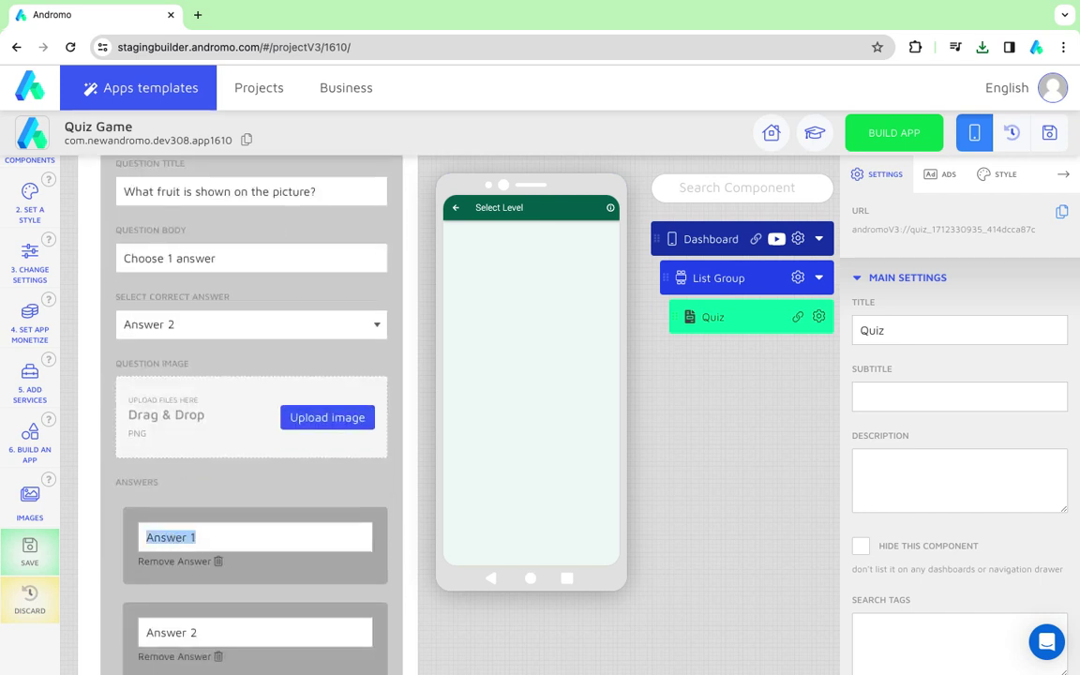
type("Banana")
scroll(178, 525, "down", 1)
triple_click(170, 562)
type("Lemon")
scroll(176, 584, "down", 1)
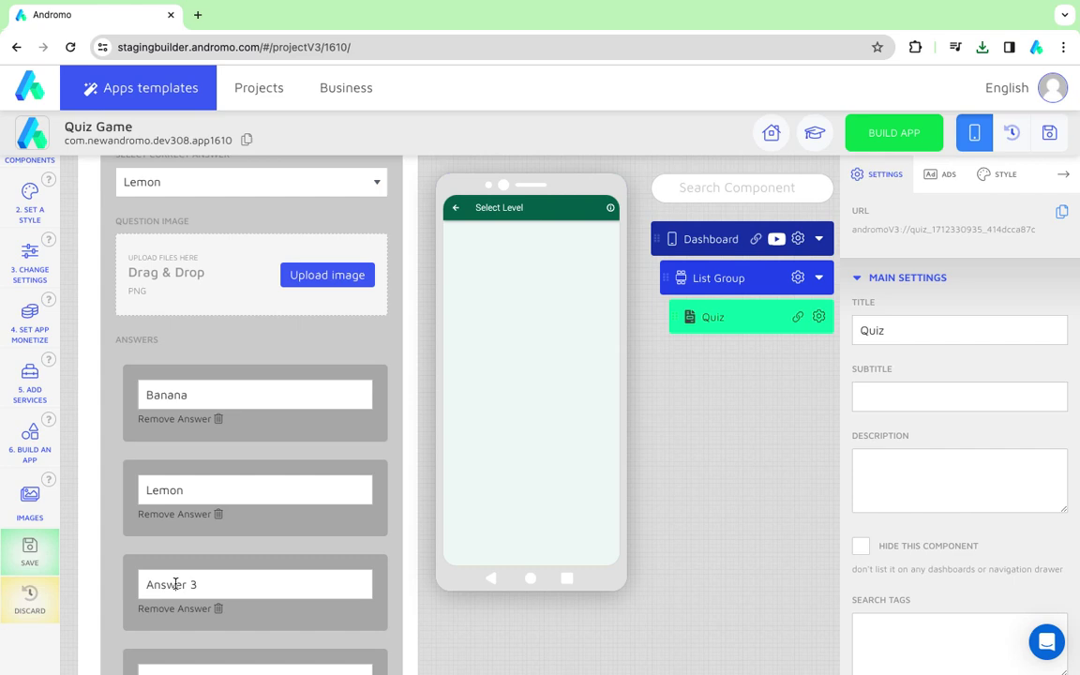
triple_click(176, 584)
type("Watermelone")
scroll(175, 584, "down", 1)
triple_click(151, 622)
type("Melone")
scroll(164, 563, "down", 1)
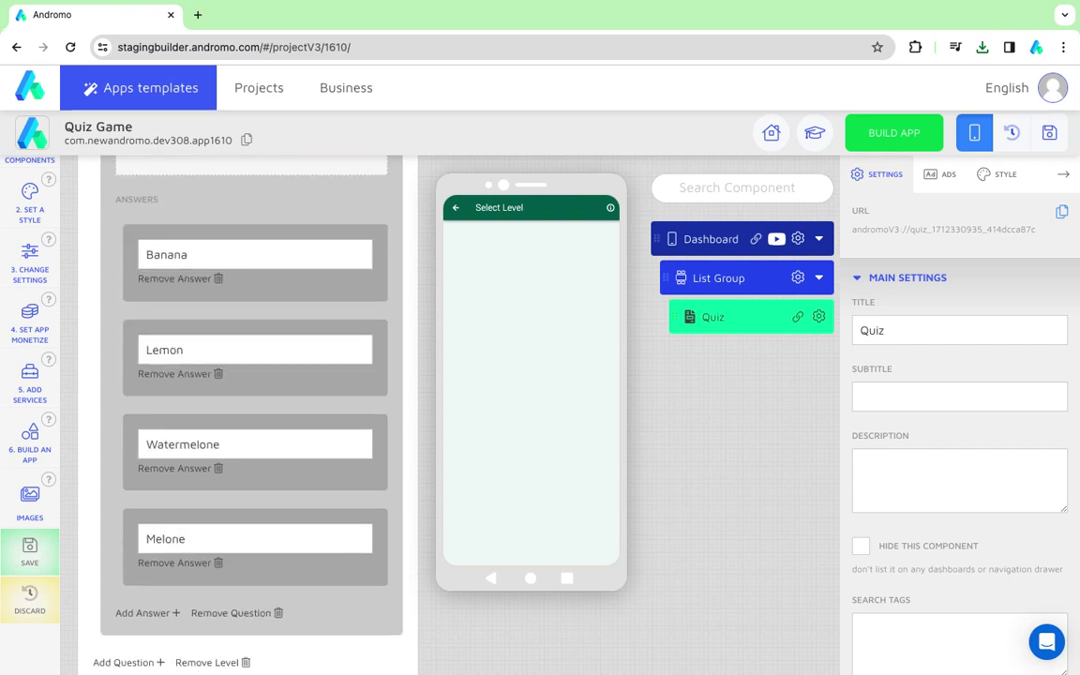
scroll(184, 412, "up", 3)
- Find a lemon photo, download it and upload it as the question image
type("lemo")
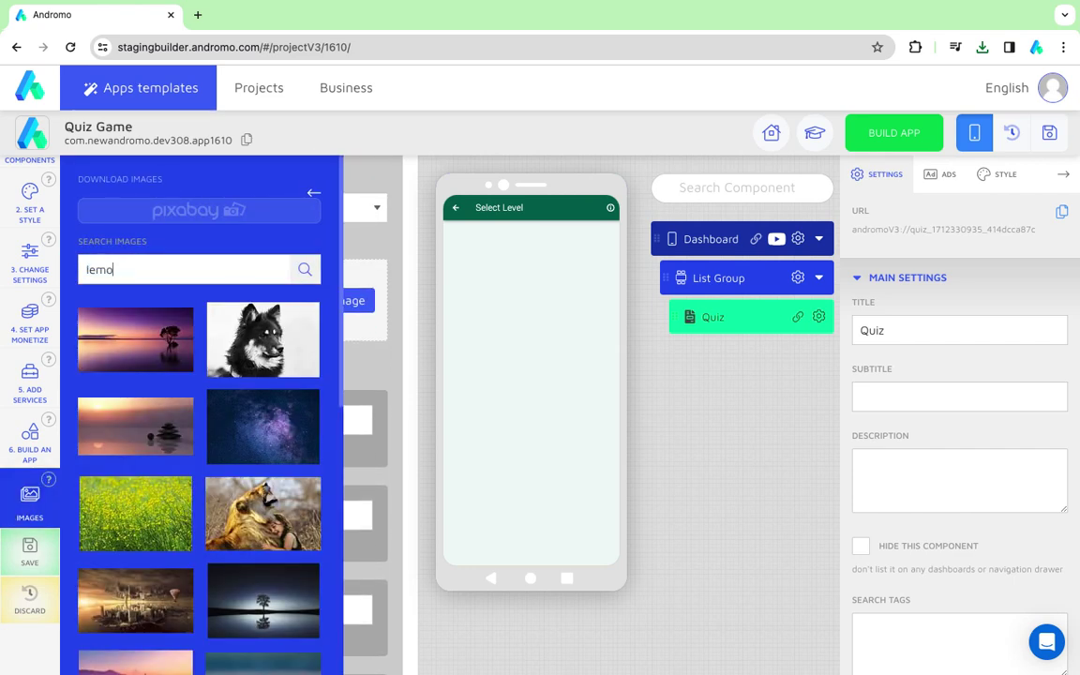
type("n")
scroll(258, 347, "down", 5)
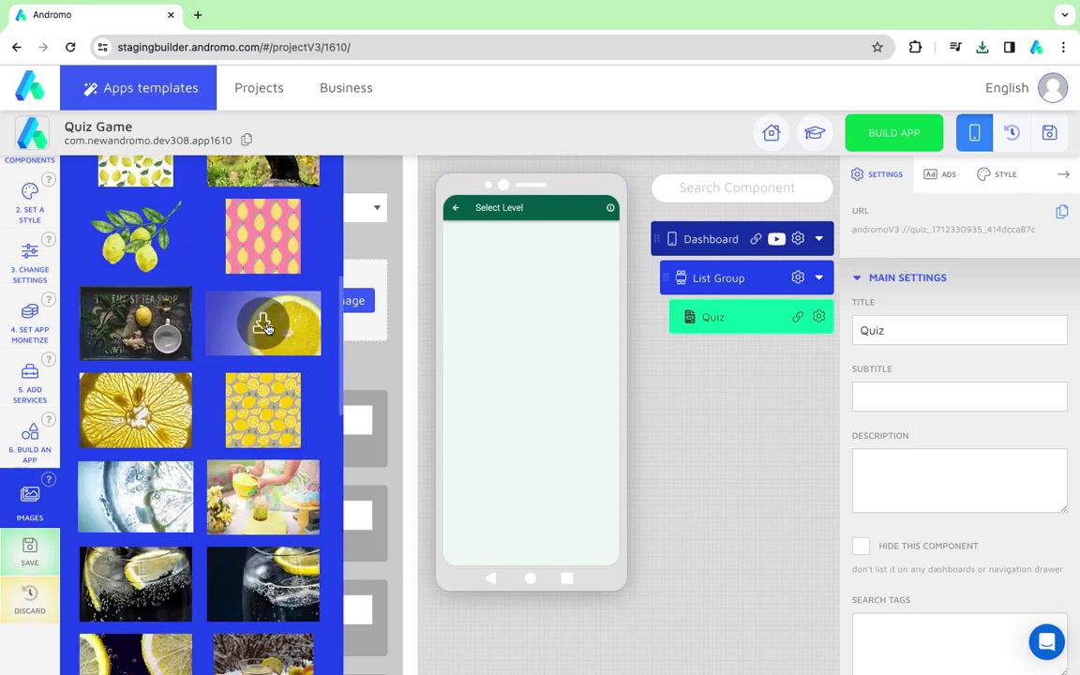
left_click(357, 300)
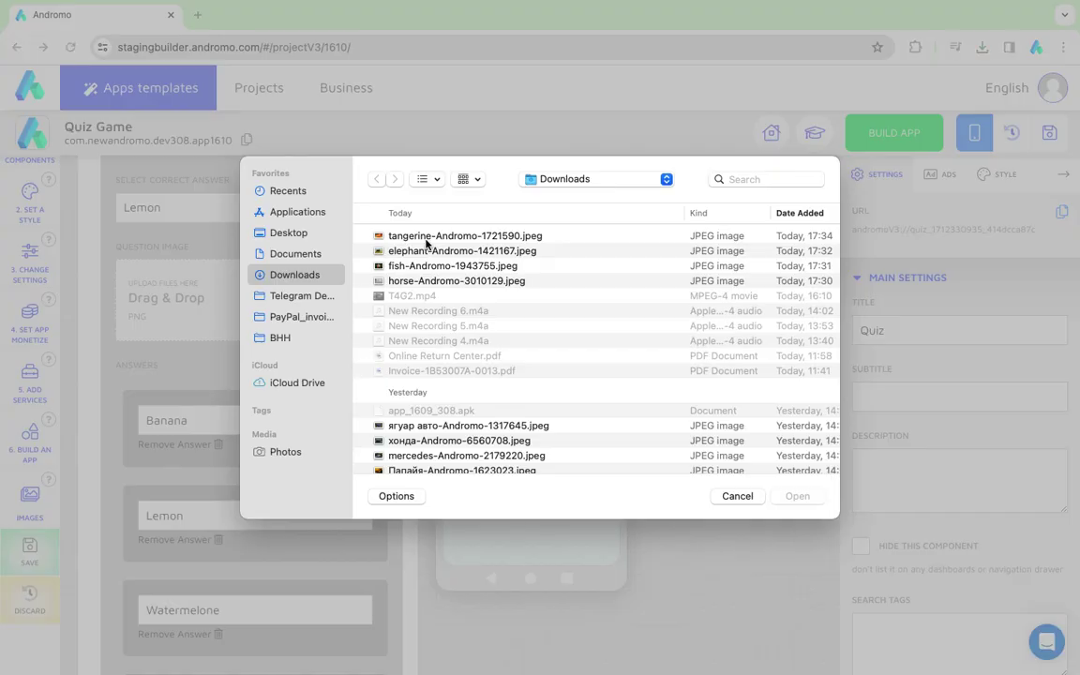
double_click(426, 236)
scroll(299, 419, "up", 5)
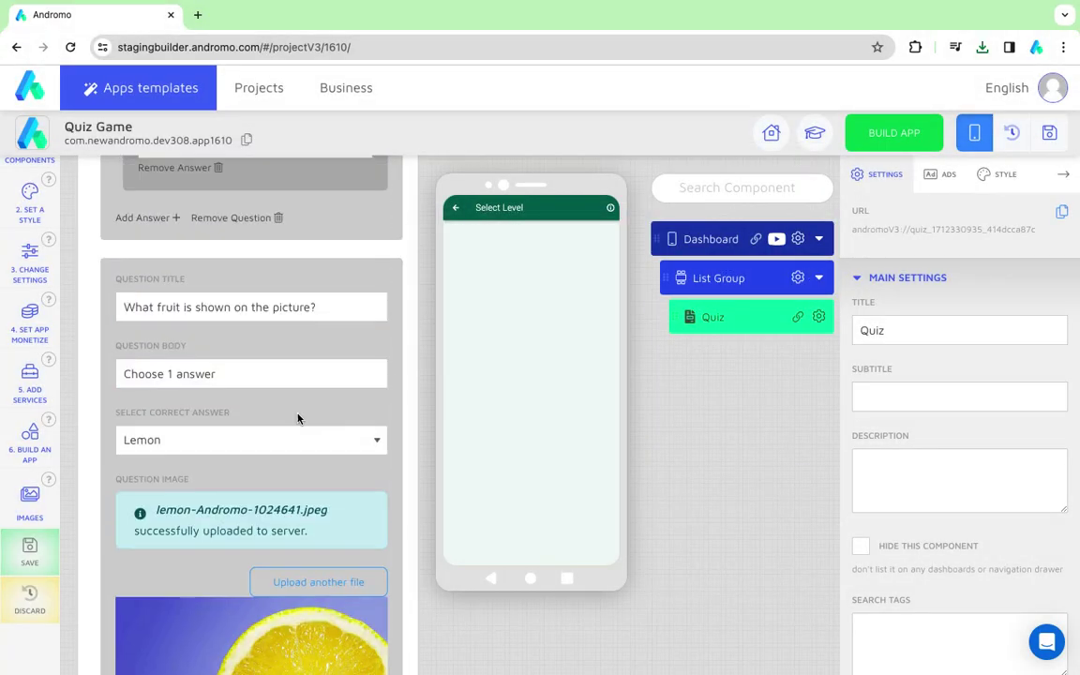
scroll(300, 375, "down", 6)
- Add a third question to Level 2
left_click(120, 617)
scroll(183, 516, "up", 4)
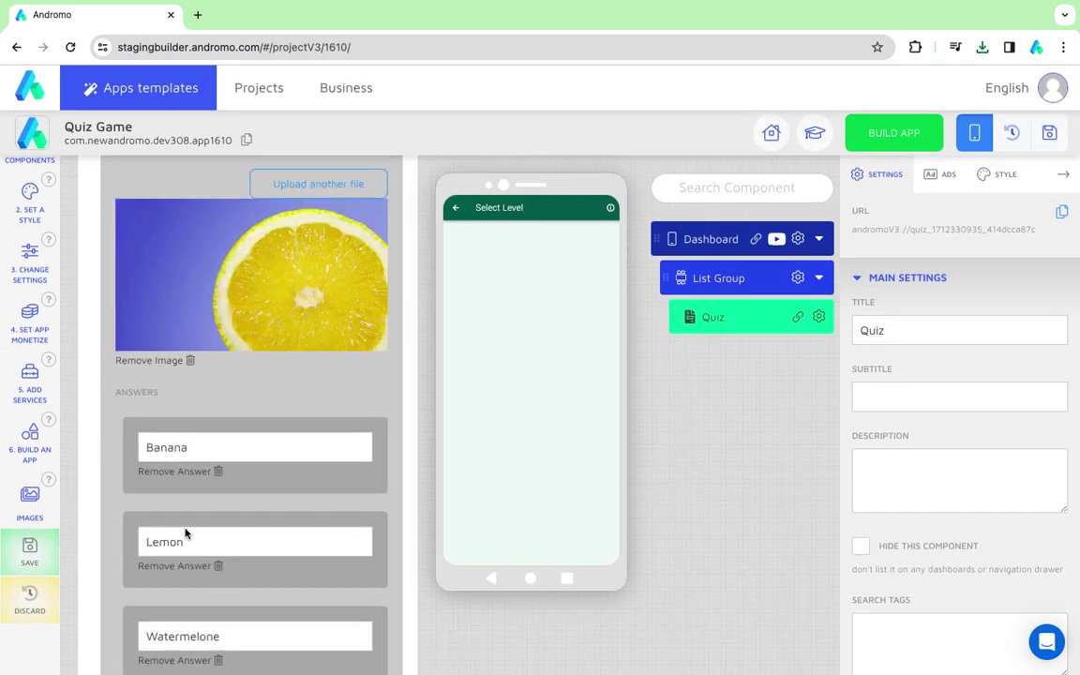
scroll(187, 469, "up", 3)
scroll(188, 468, "down", 10)
- Paste 'Choose 1 answer' as the body and enter answers Papaya, Mango, Strawberry and Apricot
key("ctrl+v")
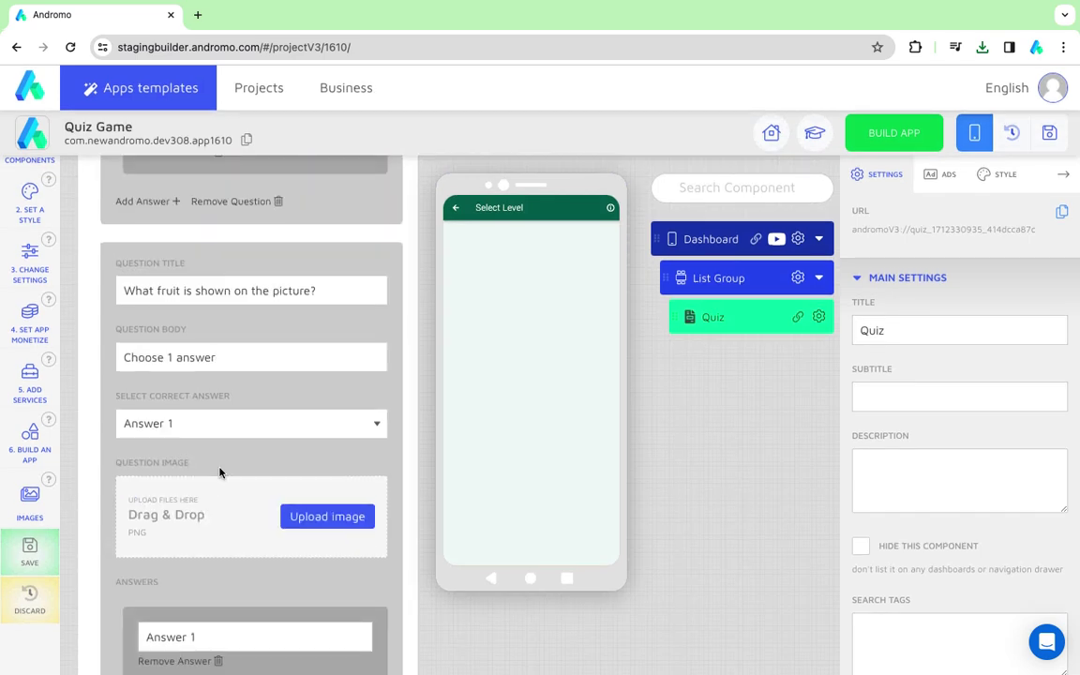
scroll(220, 472, "down", 2)
triple_click(227, 489)
type("Papaya")
scroll(227, 489, "down", 1)
triple_click(194, 523)
type("Mango")
scroll(207, 528, "down", 1)
triple_click(207, 536)
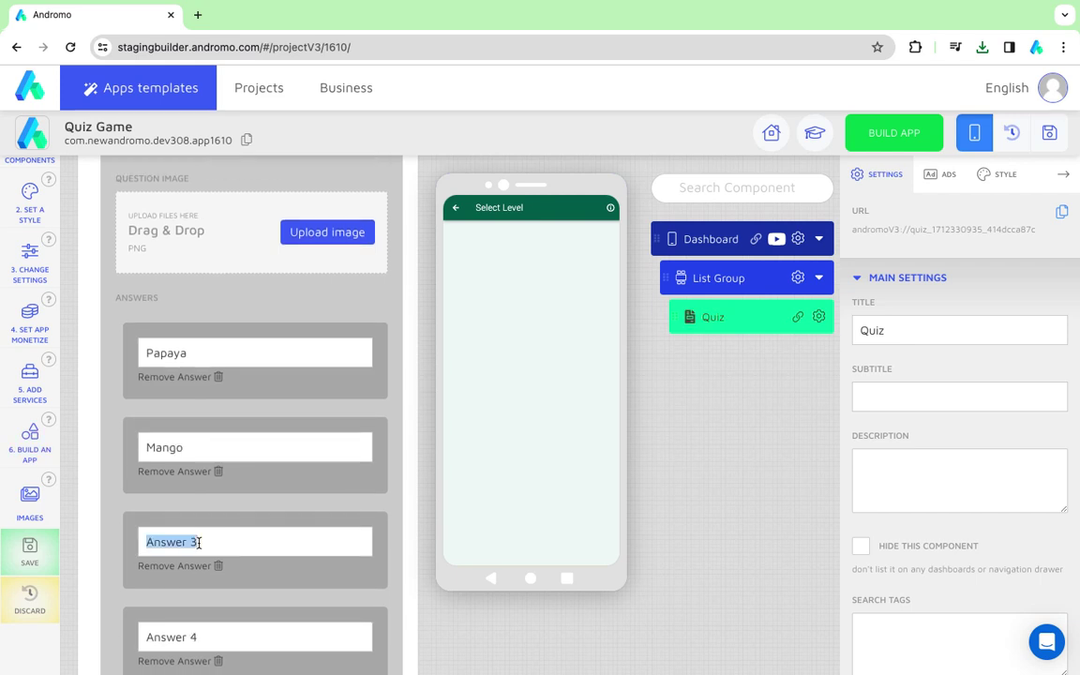
type("Strawberry")
scroll(197, 544, "down", 1)
triple_click(192, 578)
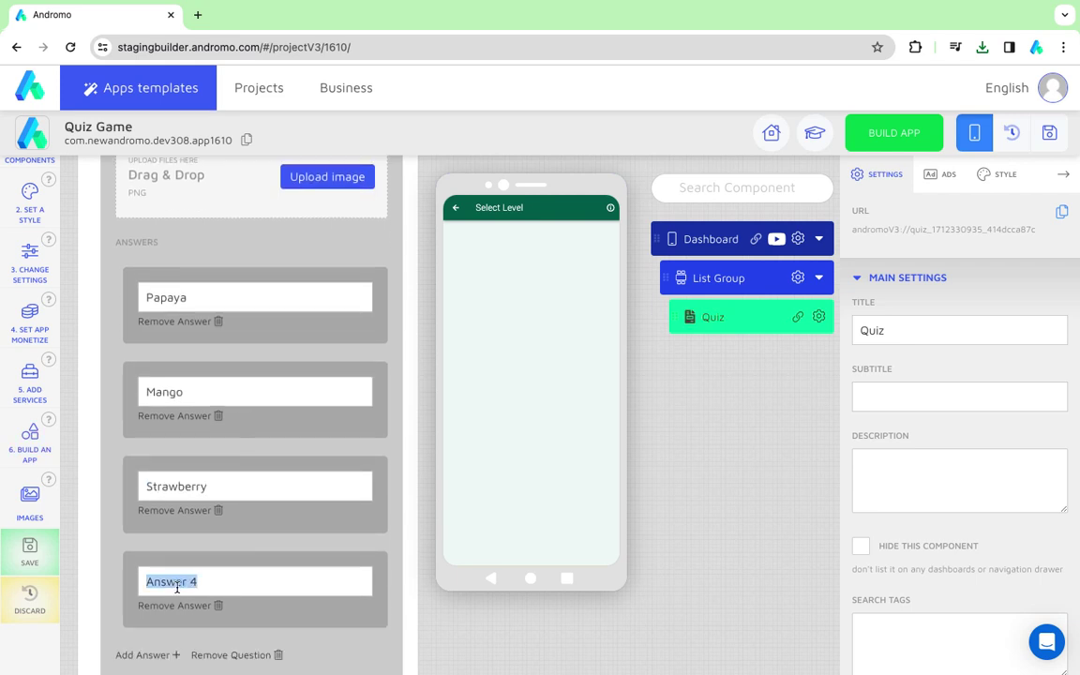
type("Apricot")
scroll(293, 363, "up", 2)
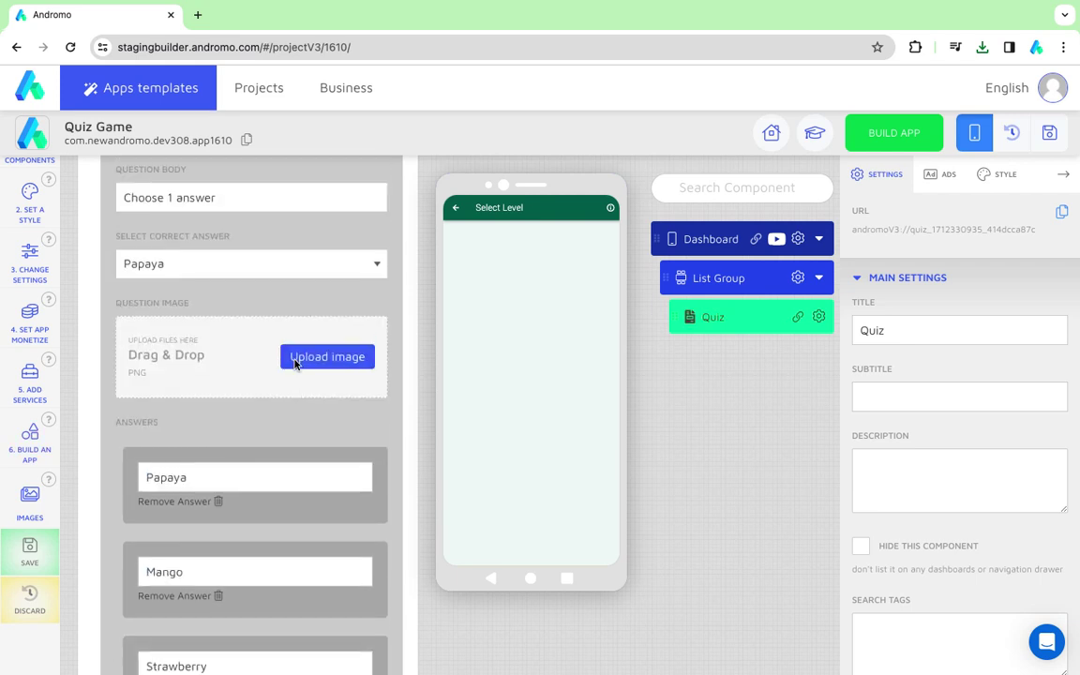
- Search the stock images for papaya and upload the papaya photo as the question image
left_click(30, 502)
triple_click(212, 272)
type("papauya")
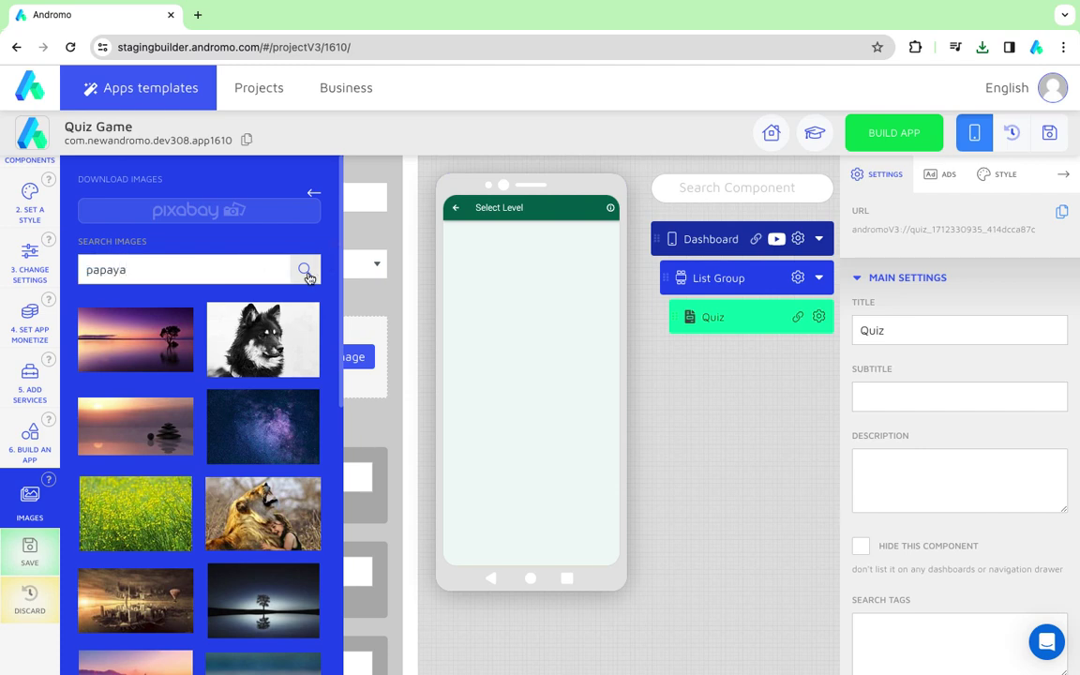
left_click(305, 272)
left_click(313, 193)
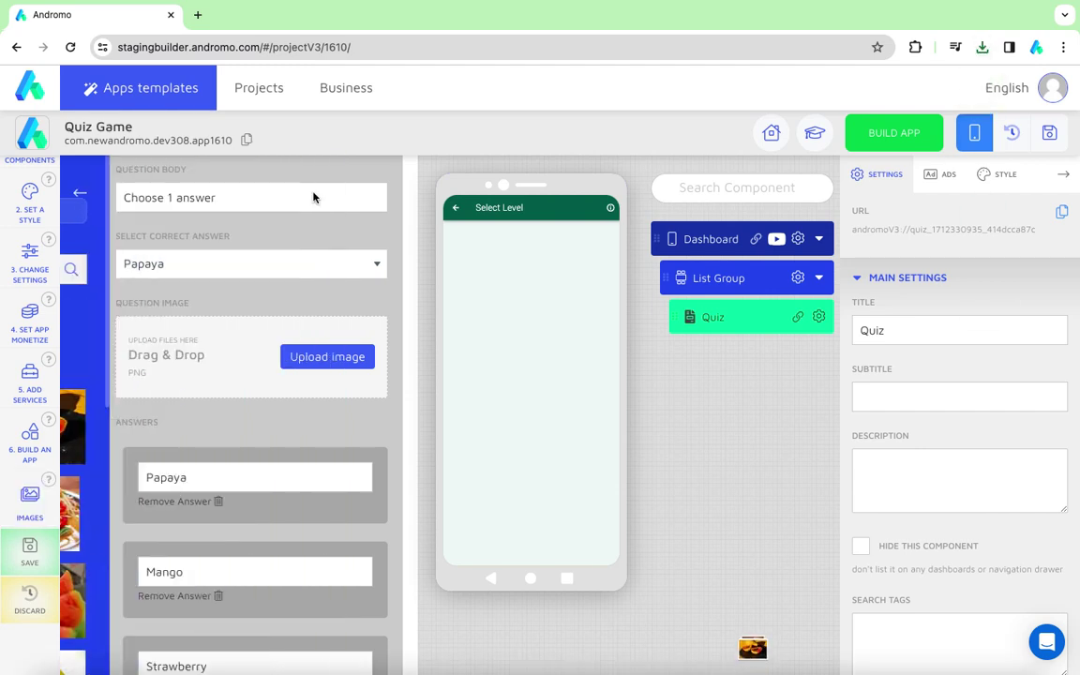
left_click(318, 357)
double_click(409, 240)
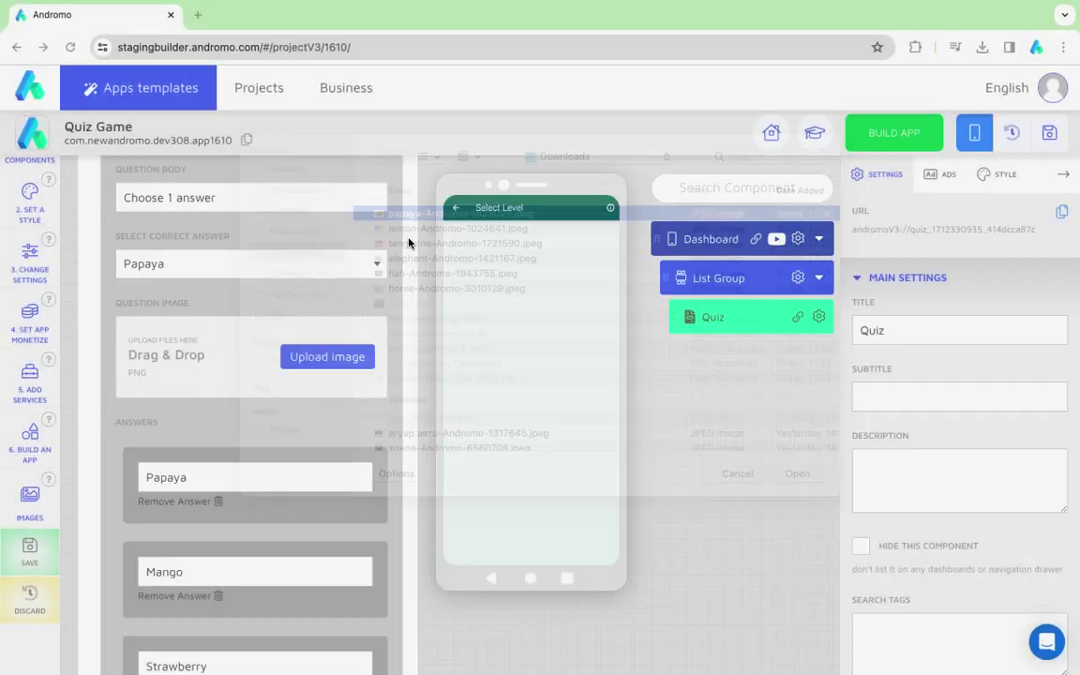
- Give the car question body 'Choose answer' and answers Mercedes, BMW, Ford and Audi
scroll(150, 519, "down", 10)
left_click(171, 347)
type("Choose answer")
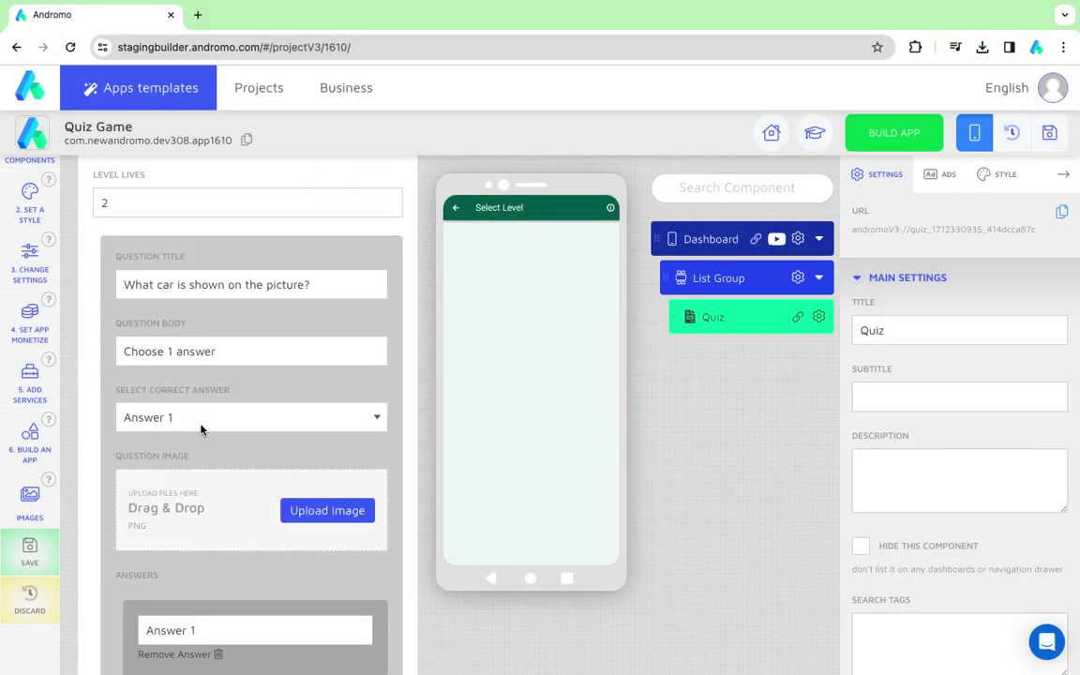
scroll(202, 427, "down", 1)
triple_click(176, 567)
type("Mercedes")
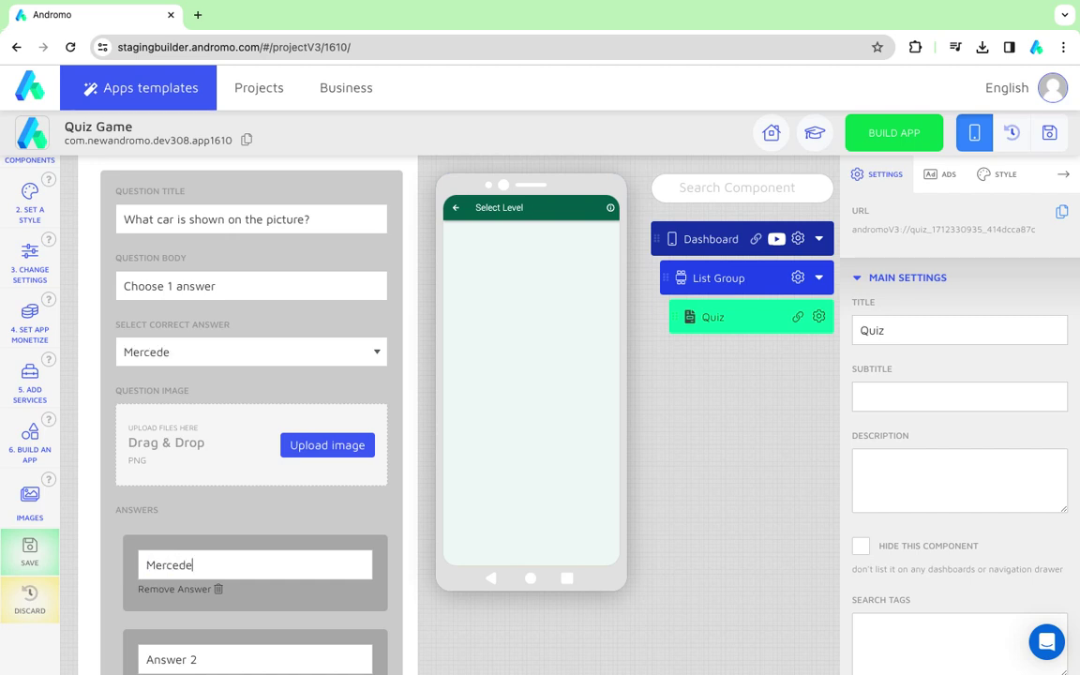
scroll(152, 582, "down", 1)
triple_click(151, 581)
type("BMW")
scroll(174, 576, "down", 1)
triple_click(171, 582)
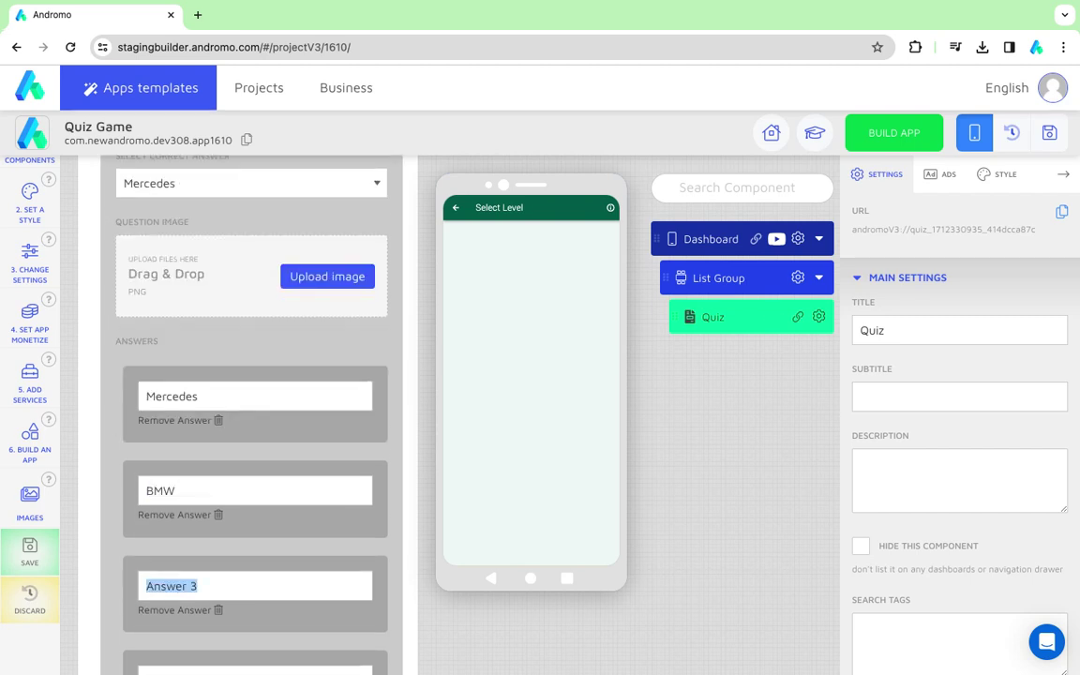
type("Ford")
scroll(169, 596, "down", 1)
triple_click(160, 610)
type("Audi")
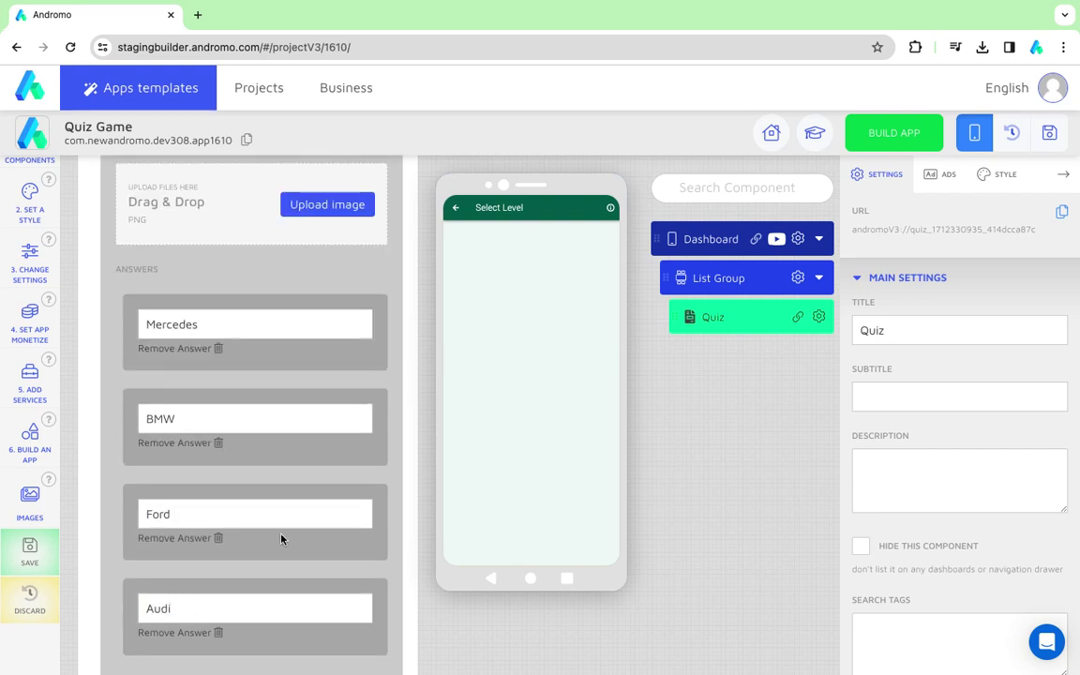
- Upload the Mercedes photo as the car question image
scroll(280, 538, "up", 3)
left_click(308, 453)
double_click(439, 204)
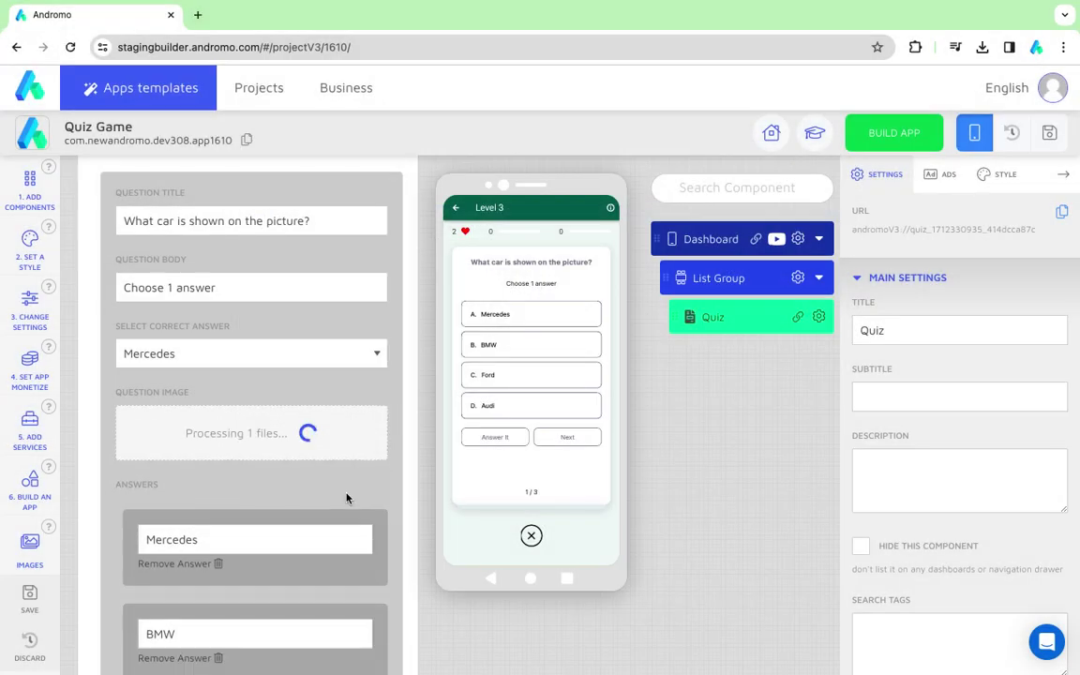
- Make a small edit to the Mercedes answer and save the quiz changes
scroll(347, 497, "down", 3)
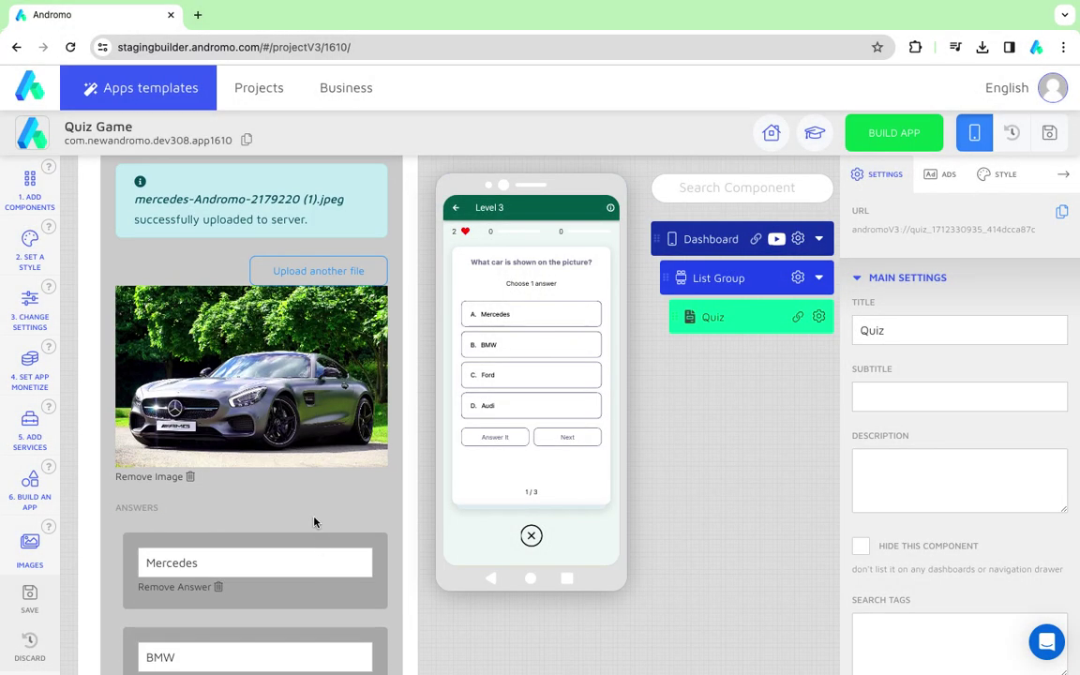
left_click(246, 562)
key("BackSpace")
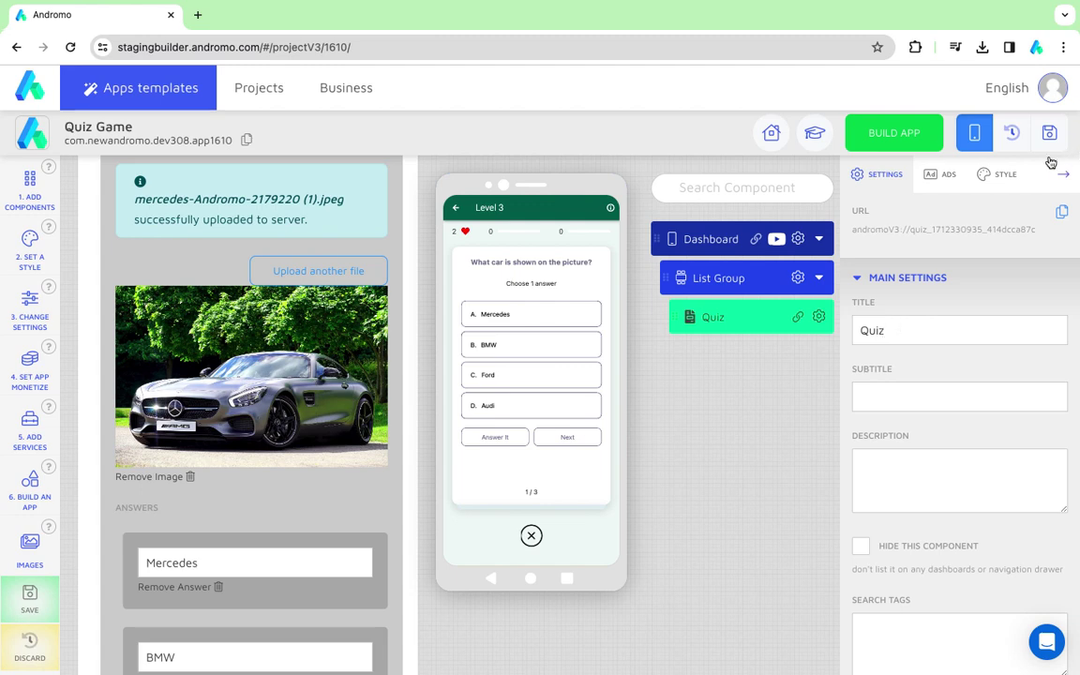
left_click(1049, 132)
left_click(483, 388)
- Copy the first car question's title and paste it as the second question's title
scroll(252, 479, "down", 4)
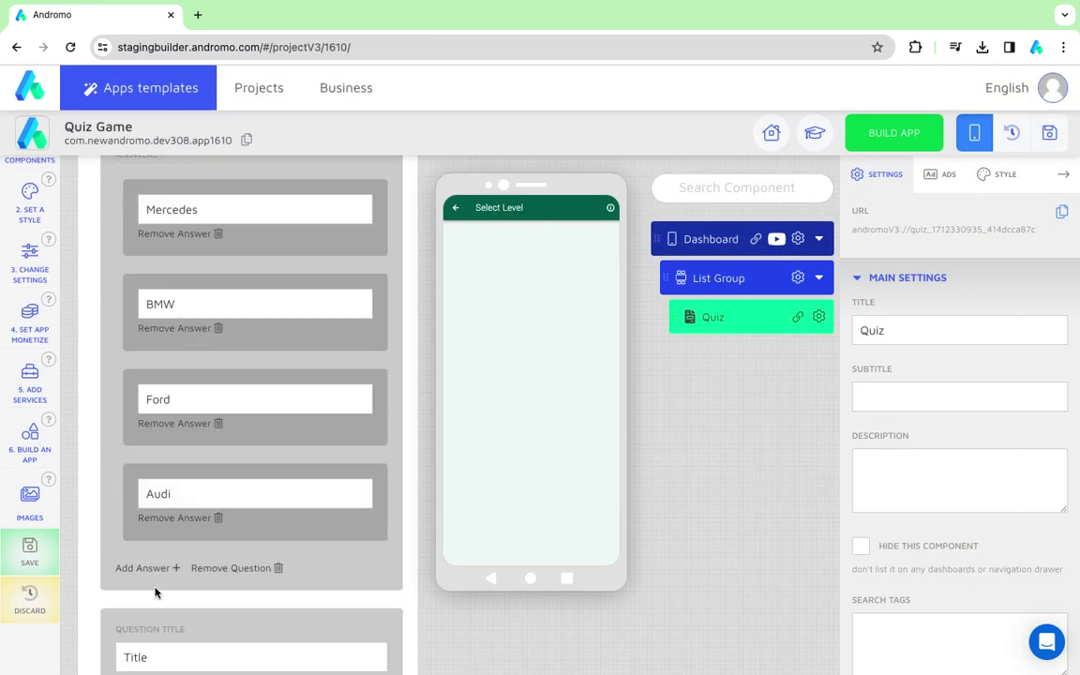
scroll(156, 592, "down", 1)
double_click(176, 563)
key("Tab")
scroll(178, 560, "up", 5)
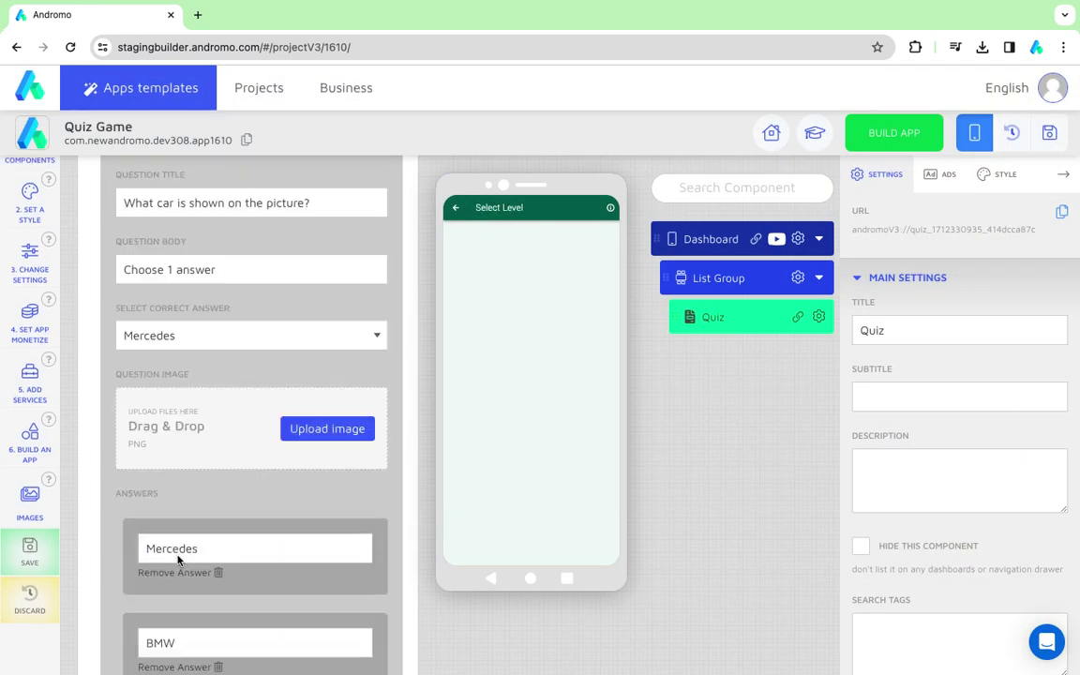
scroll(188, 278, "up", 1)
triple_click(188, 278)
key("ctrl+c")
scroll(187, 375, "down", 9)
double_click(186, 415)
key("ctrl+v")
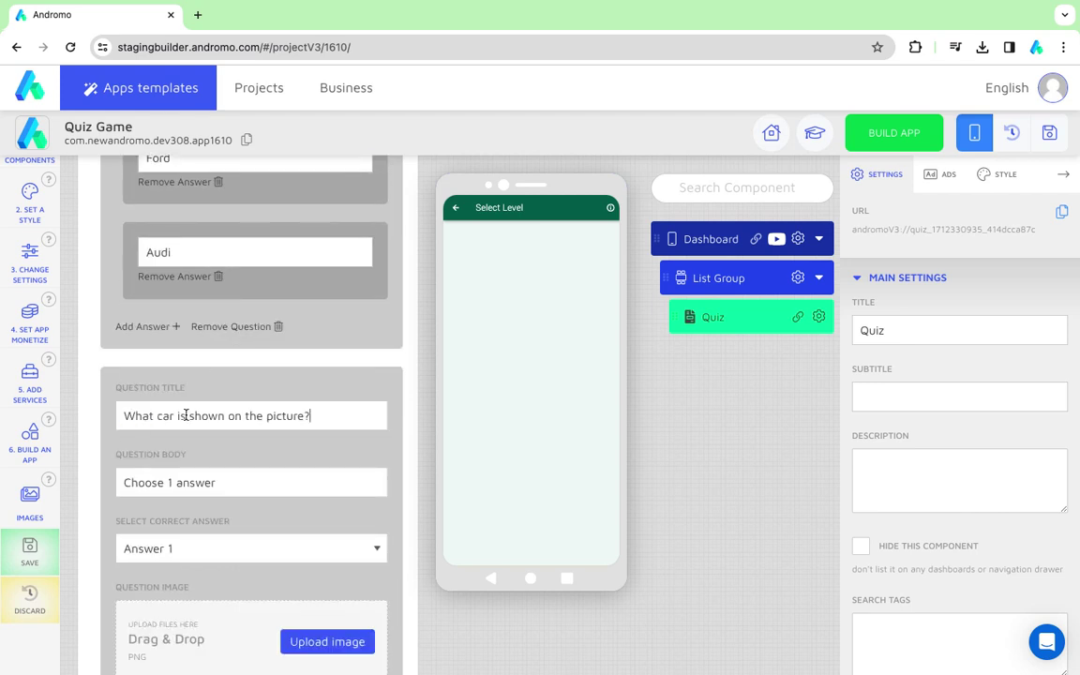
- Make Answer 3 correct and enter answers Honda, Wolskvagen, Ferrari and Huyindai
scroll(185, 418, "down", 2)
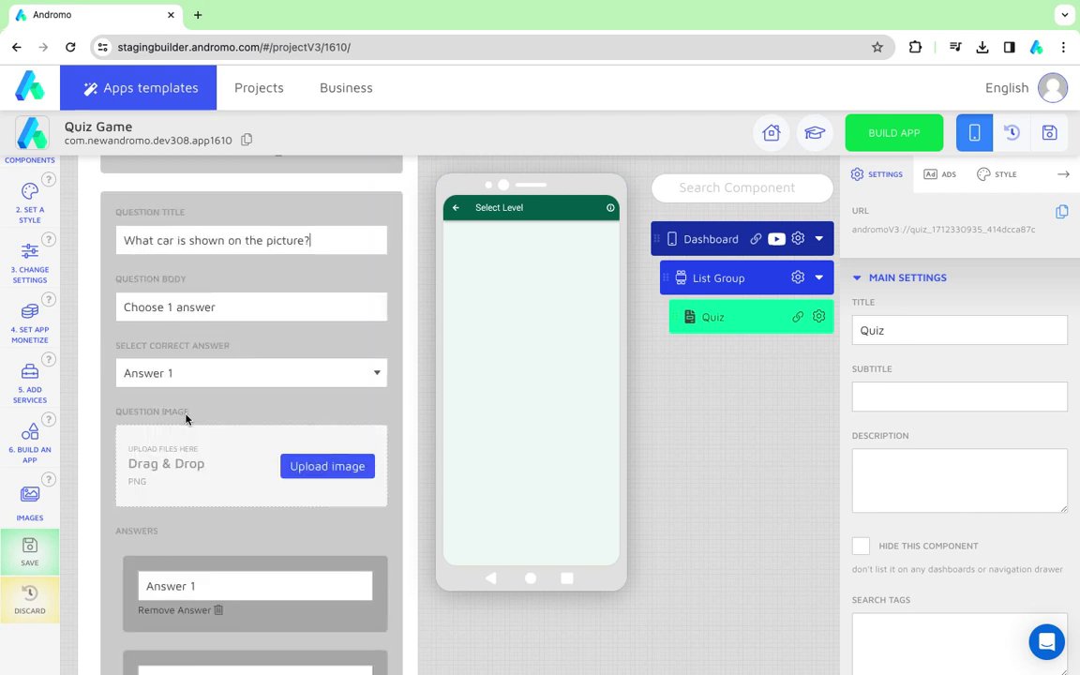
scroll(186, 419, "down", 1)
left_click(207, 283)
left_click(178, 322)
double_click(165, 496)
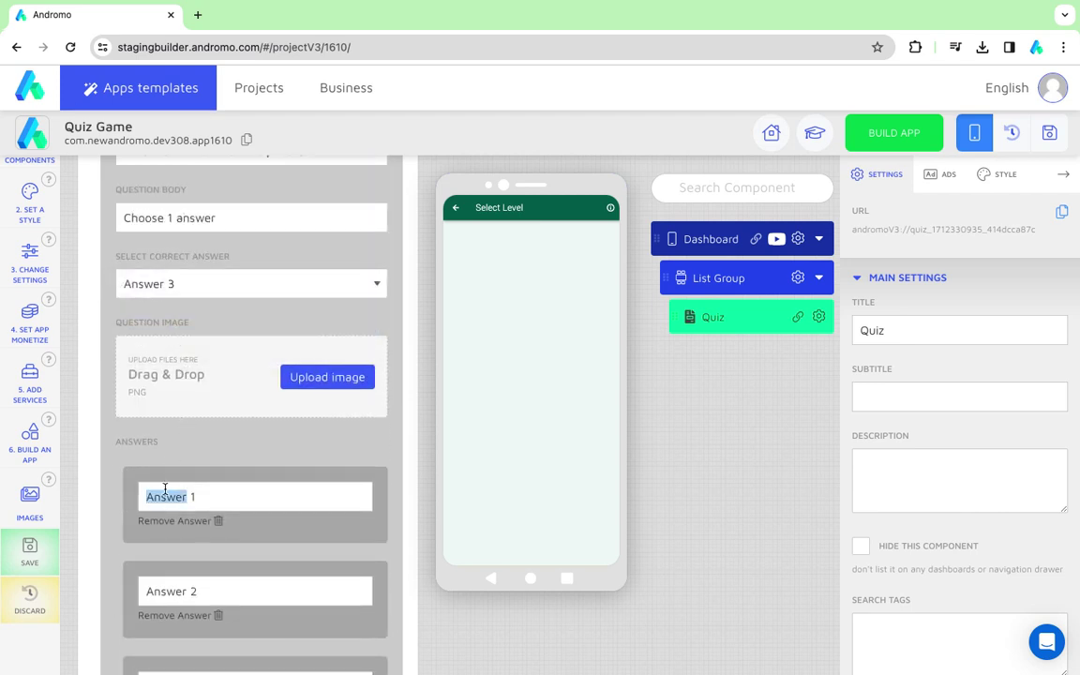
type("Hond")
type("Wolskvagen")
scroll(166, 576, "down", 1)
double_click(168, 577)
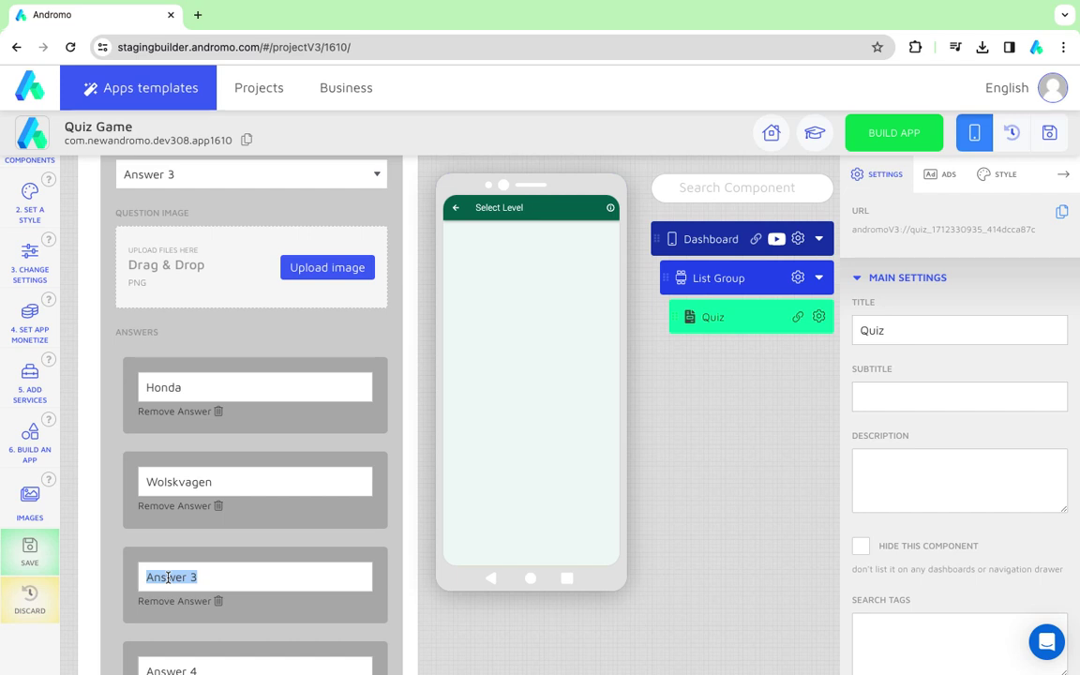
type("Ferrari")
scroll(168, 576, "down", 1)
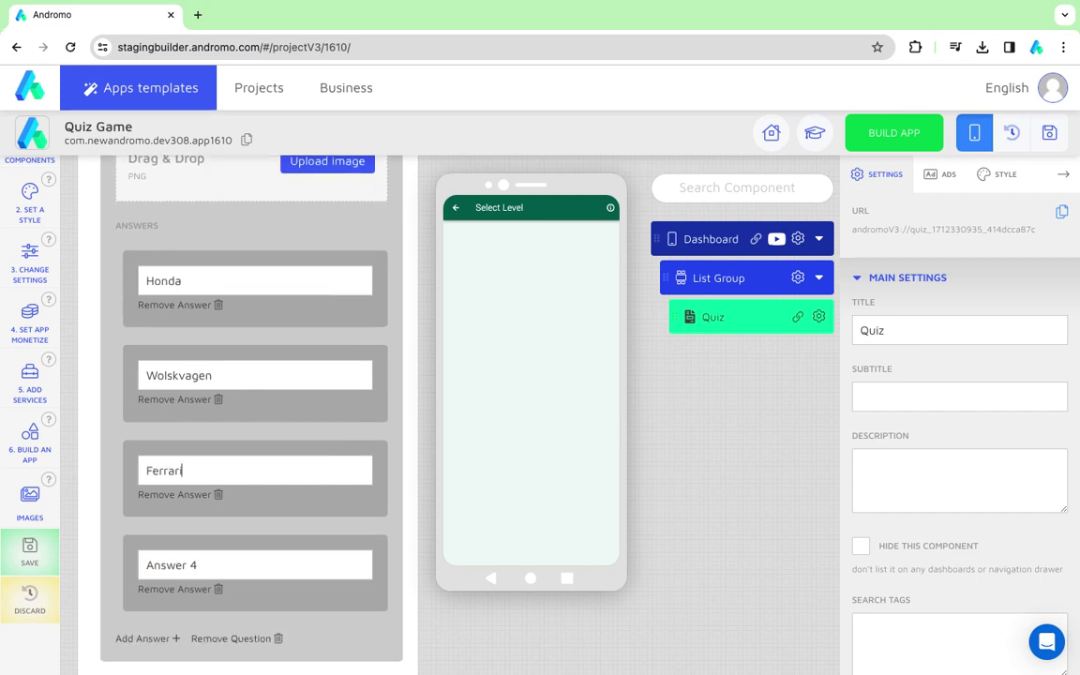
double_click(169, 565)
type("Huyindai")
scroll(214, 565, "up", 2)
scroll(215, 567, "down", 1)
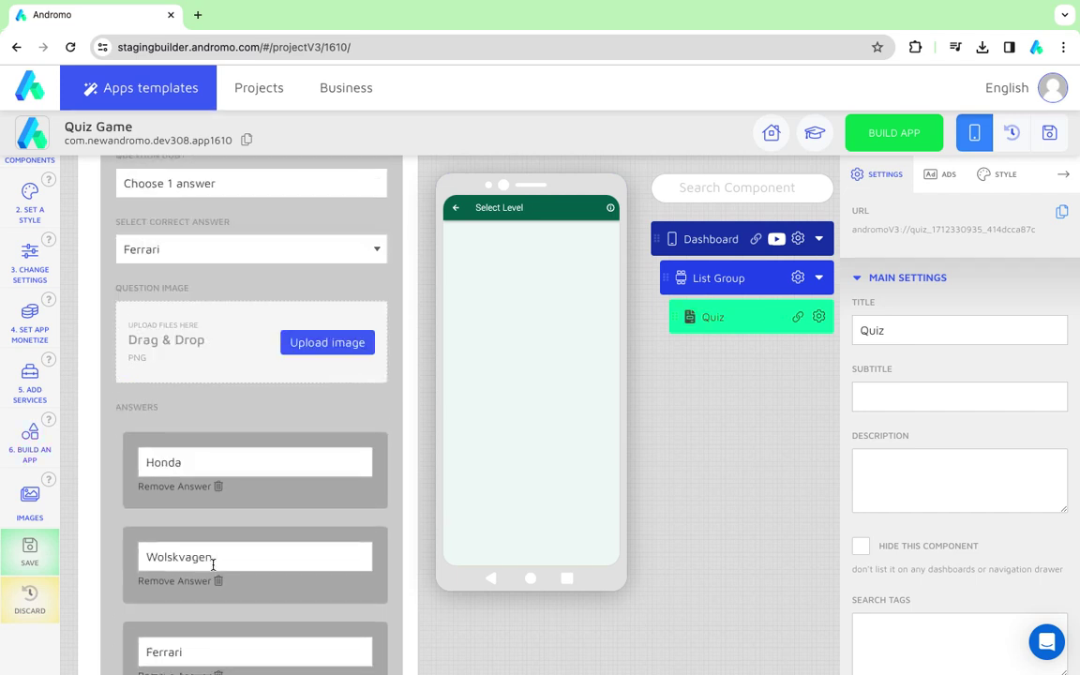
- Search the image library for 'ferr', download a red Ferrari picture and upload it
left_click(30, 501)
left_click(222, 269)
type("ferrari")
left_click(320, 271)
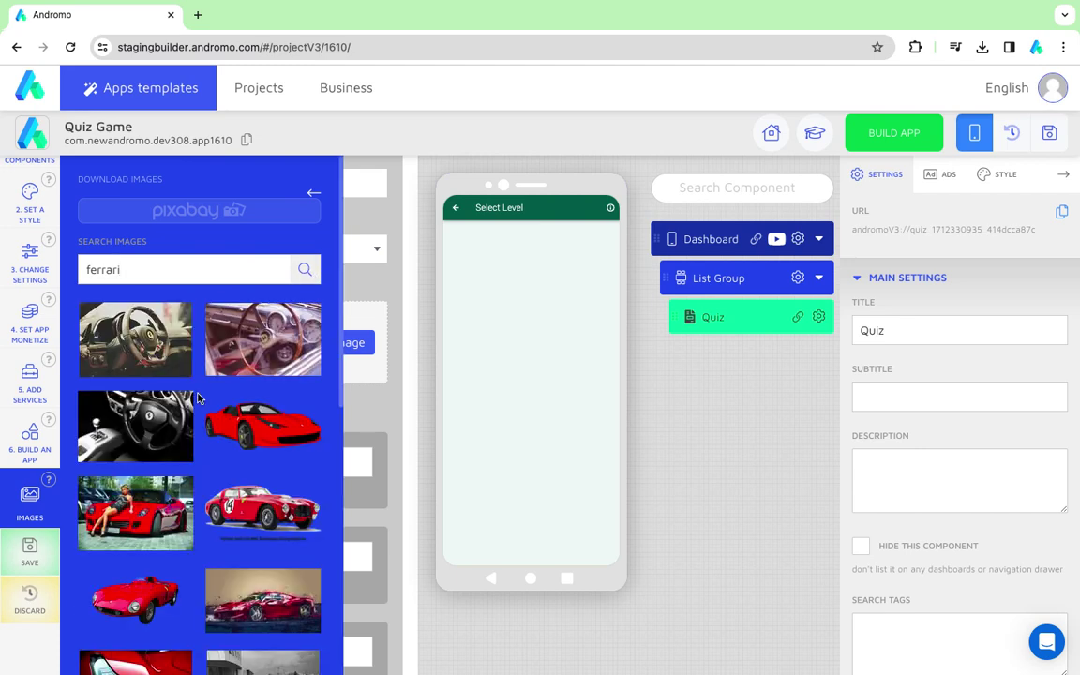
scroll(281, 422, "down", 3)
left_click(237, 413)
scroll(319, 201, "up", 3)
left_click(316, 195)
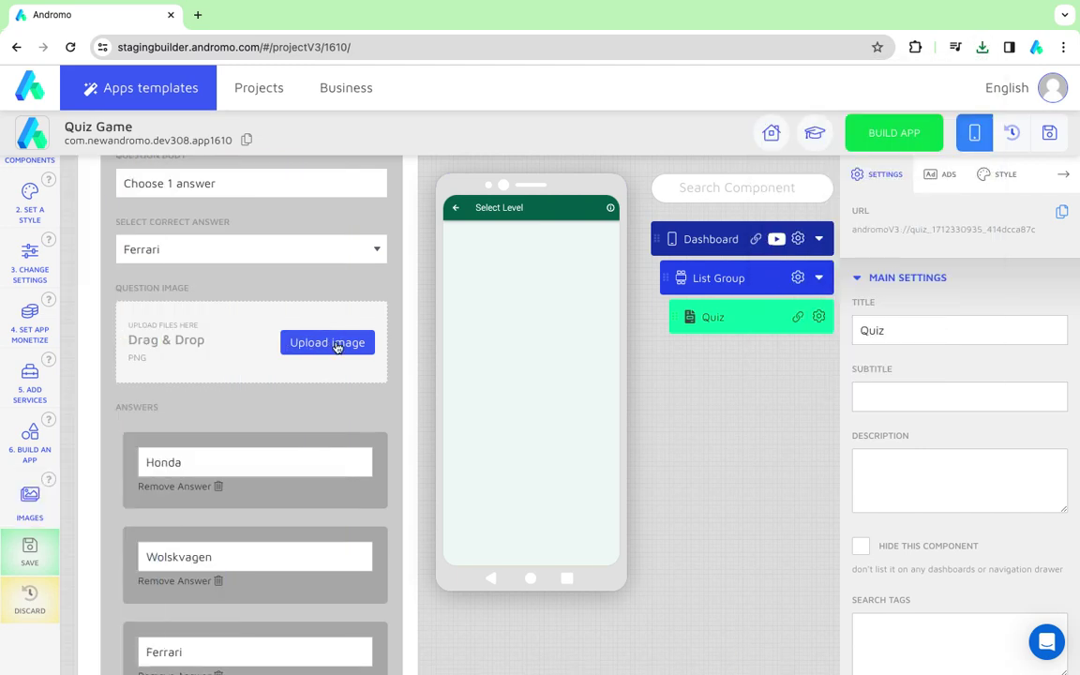
left_click(295, 346)
double_click(420, 240)
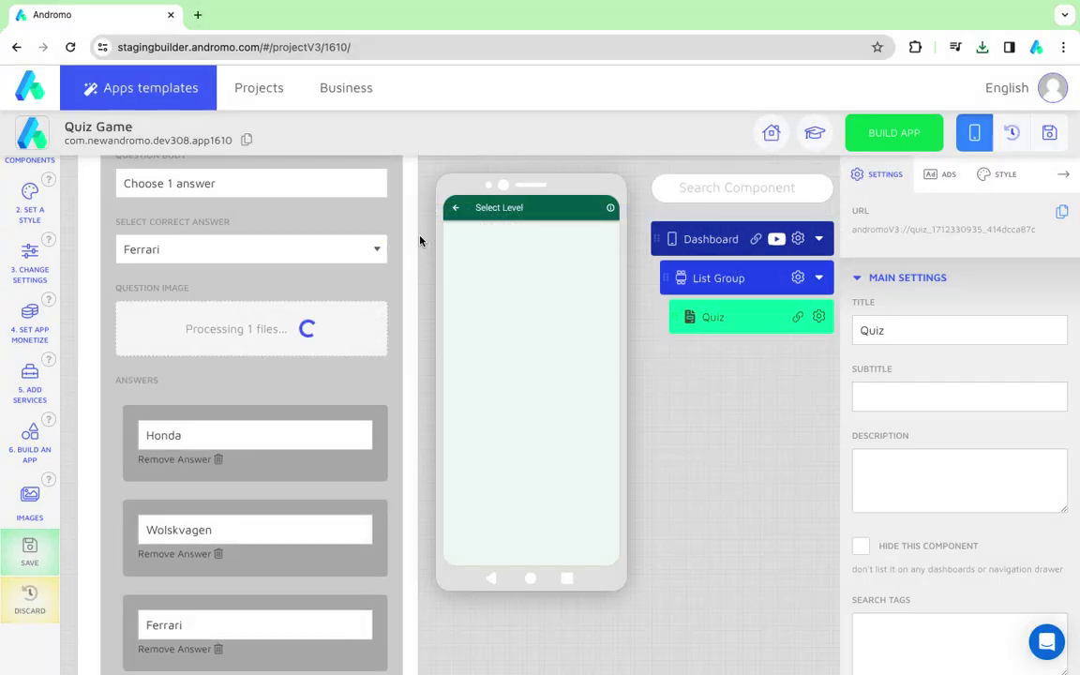
scroll(365, 412, "down", 4)
- Add a third question to the level and paste the car question as its title
left_click(127, 617)
scroll(126, 563, "down", 3)
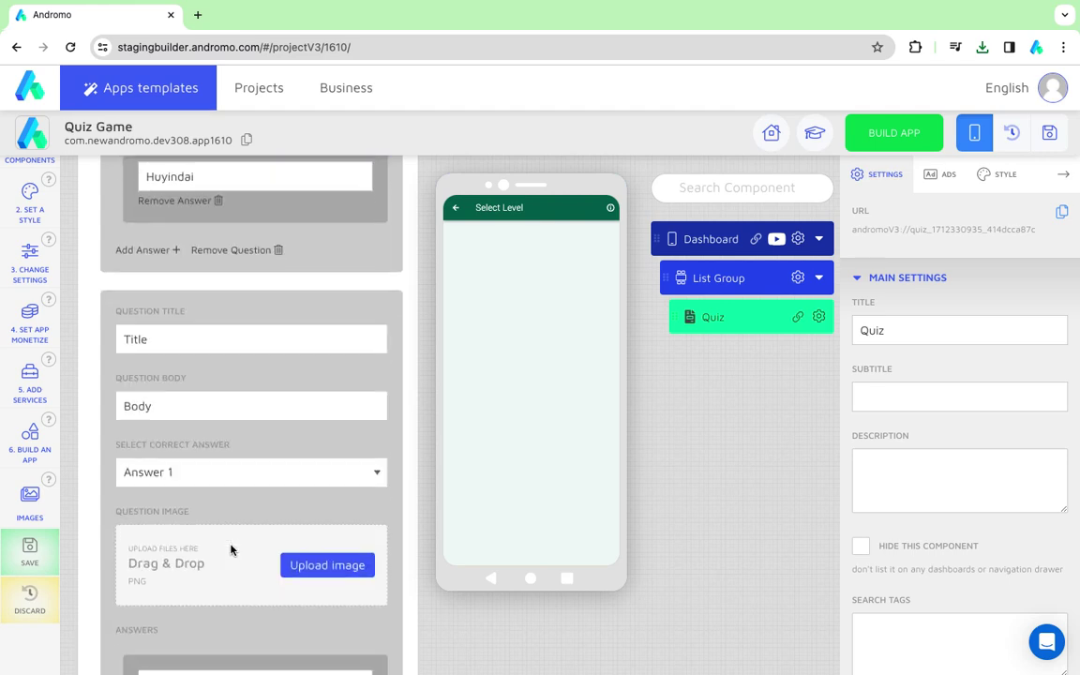
left_click(205, 436)
key("ctrl+v")
scroll(212, 371, "up", 3)
scroll(196, 414, "up", 5)
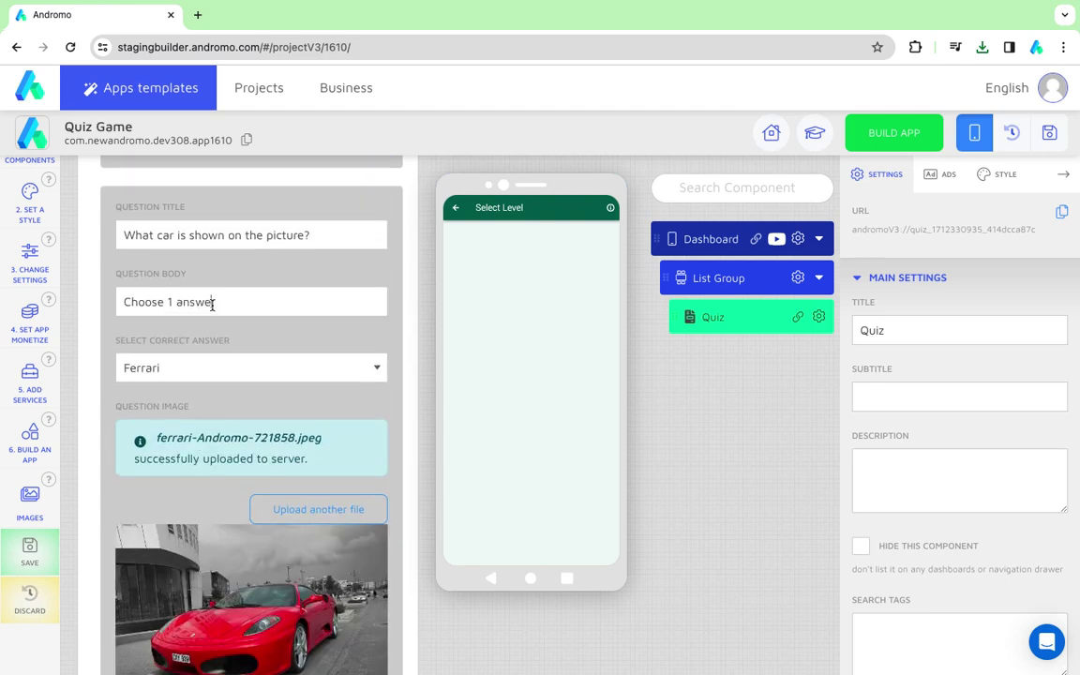
scroll(212, 301, "down", 8)
scroll(211, 303, "down", 2)
- Make Answer 4 correct and enter answers Yaguar, RangeRover, Opel and Mitsubishi
left_click(191, 334)
left_click(184, 387)
scroll(193, 398, "down", 2)
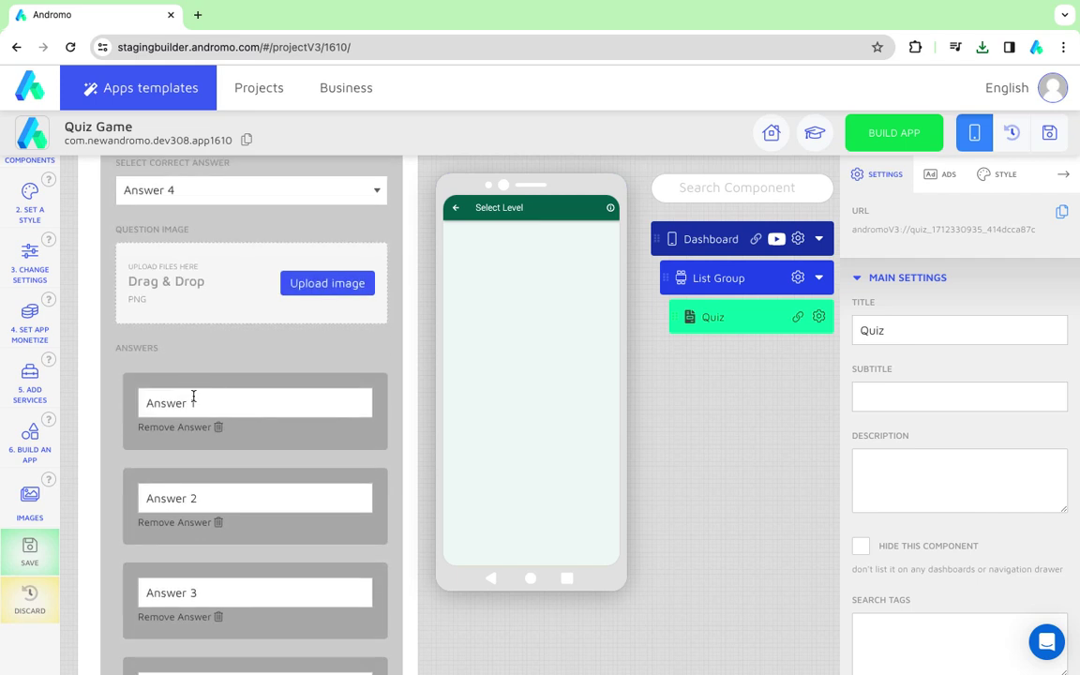
left_click(192, 404)
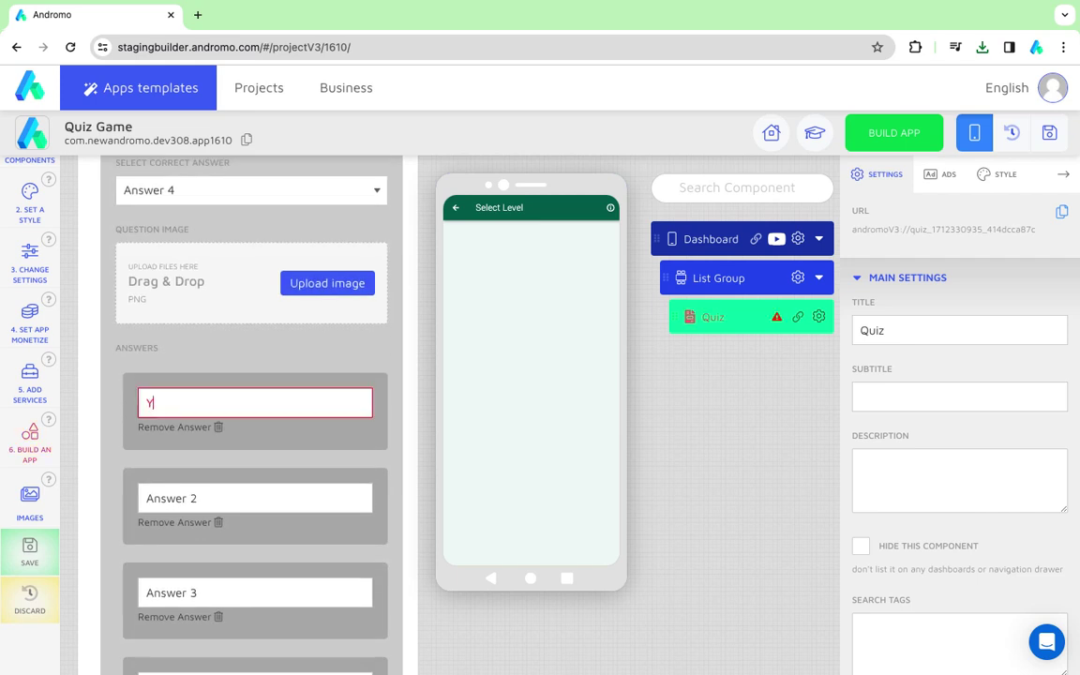
type("Yaguar")
left_click(173, 495)
type("RangeRover")
scroll(174, 496, "down", 1)
triple_click(173, 530)
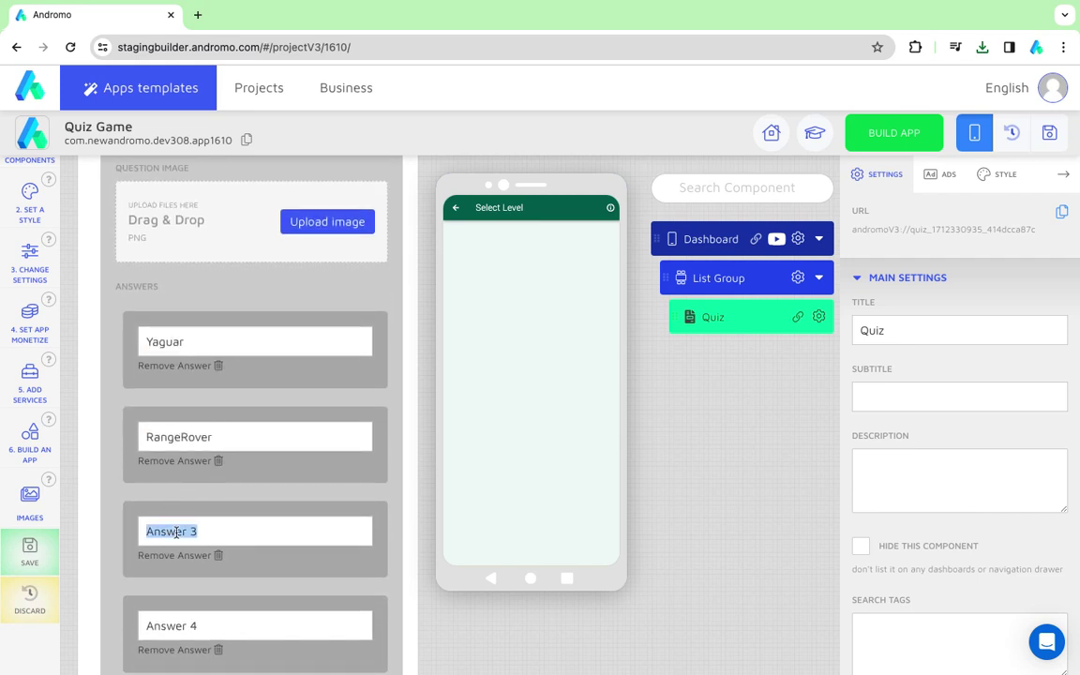
type("Opel")
scroll(173, 530, "down", 1)
triple_click(174, 571)
type("Mitsub")
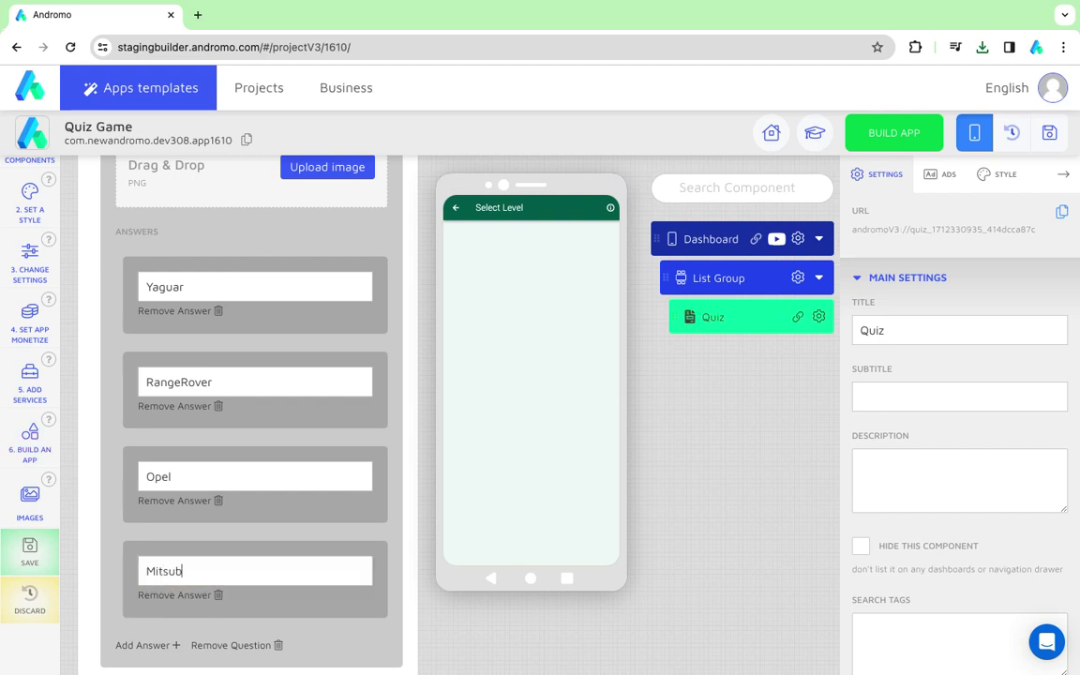
type("ishi")
scroll(251, 394, "up", 5)
- Search the library for 'mit', download the orange rally-car picture and upload mitsubishi-Andromo-6744400.jpeg
left_click(29, 497)
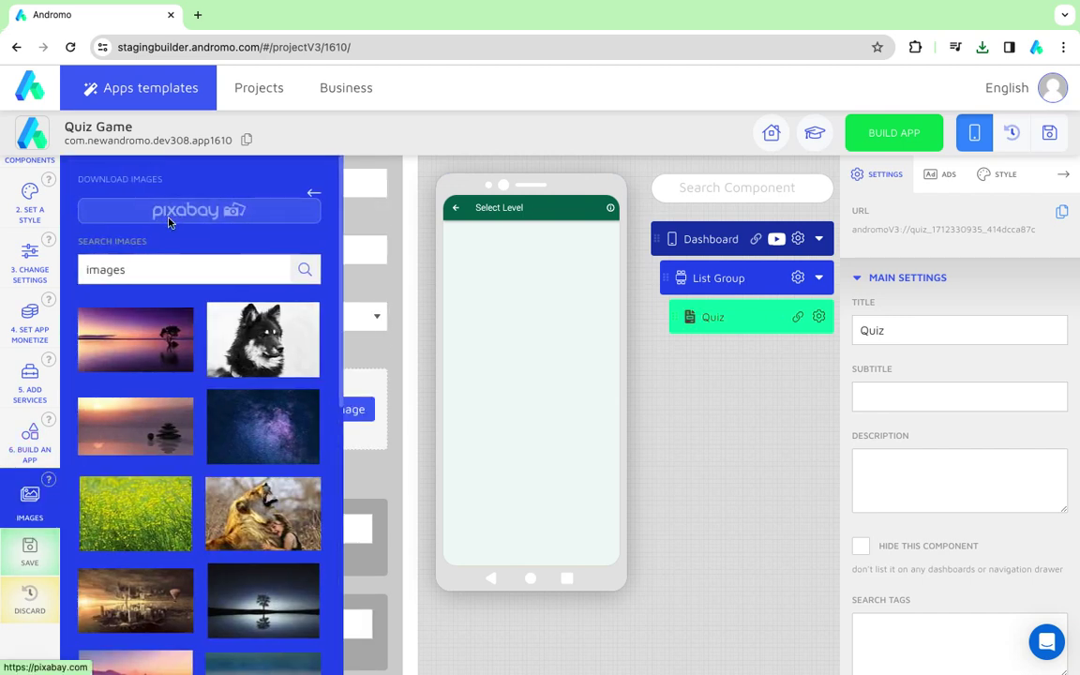
triple_click(164, 270)
type("mitsubishi")
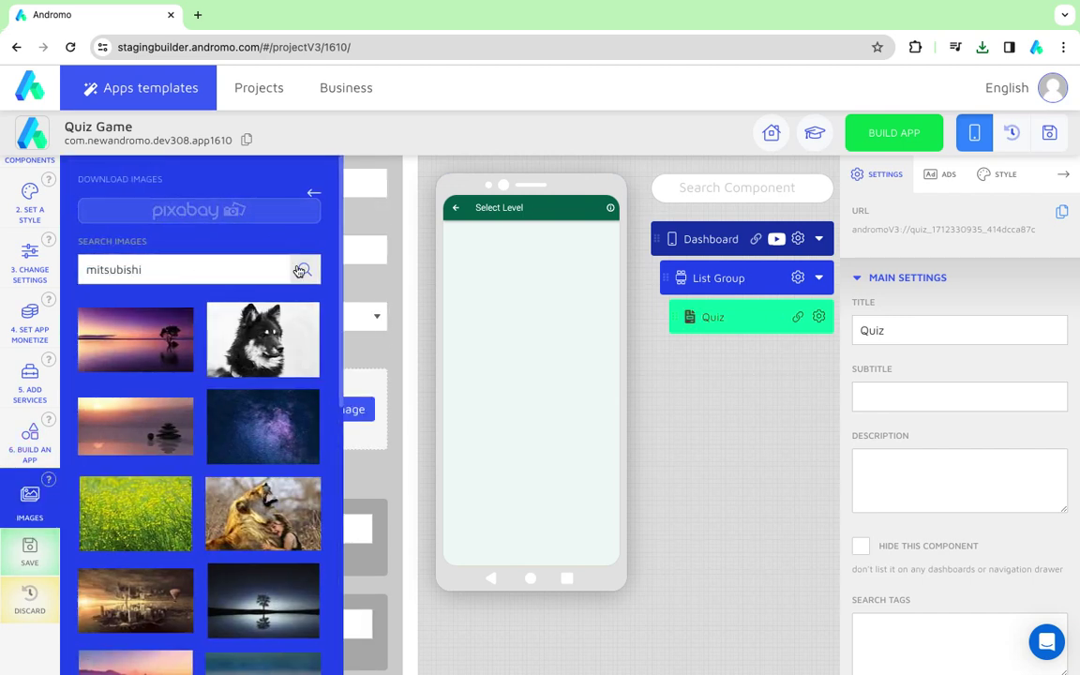
left_click(301, 270)
scroll(250, 406, "down", 5)
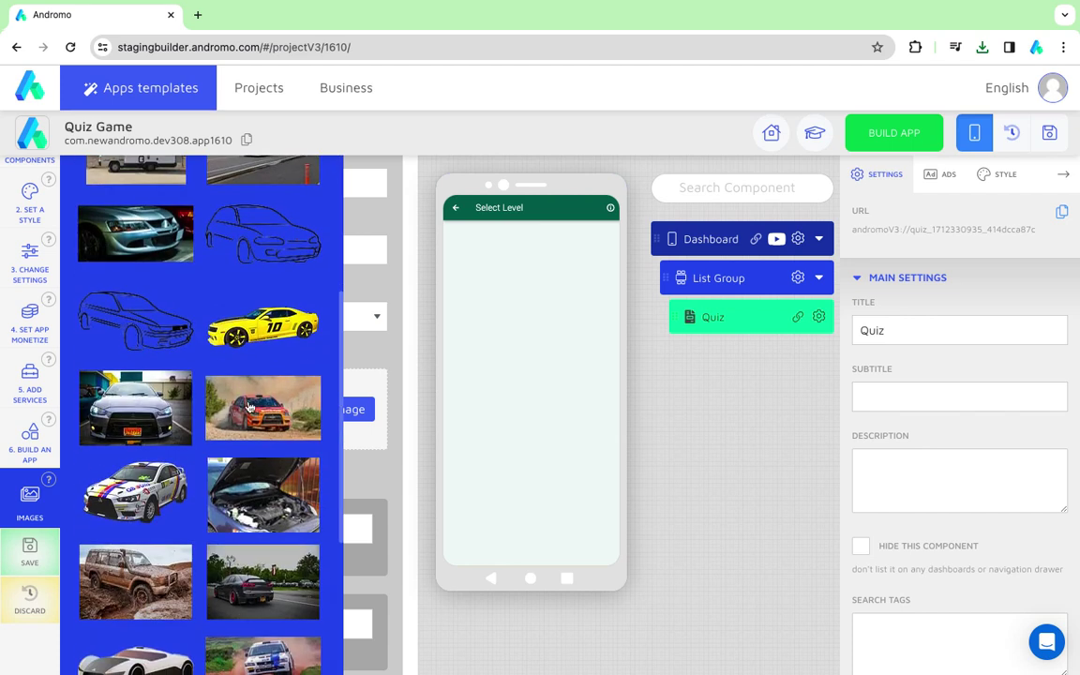
left_click(251, 406)
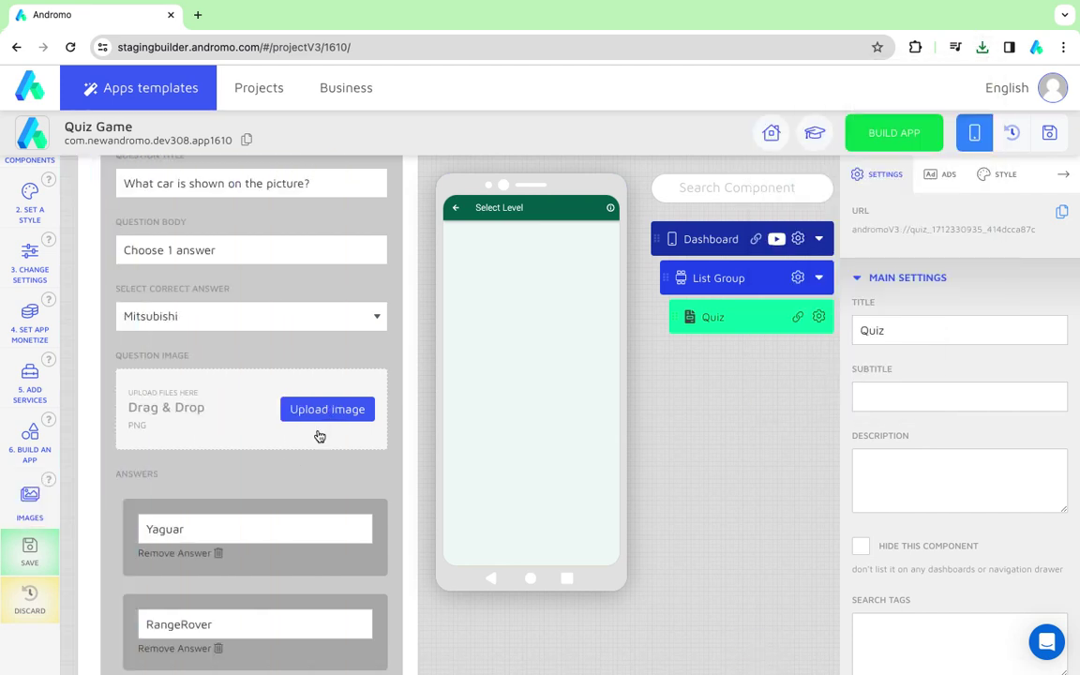
left_click(318, 436)
key("Return")
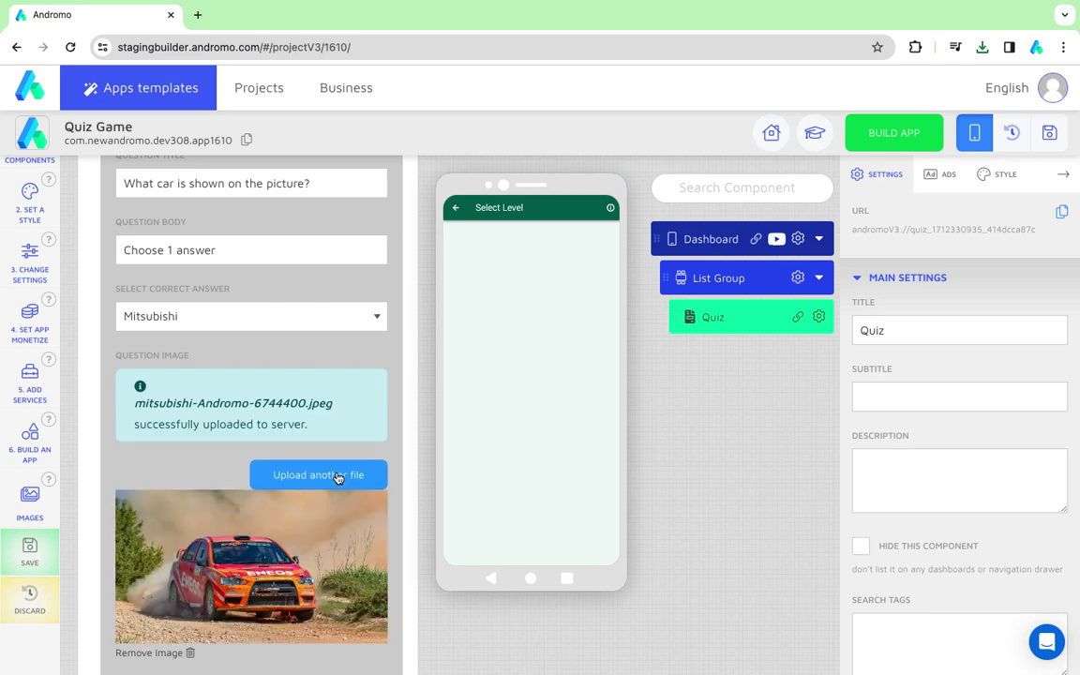
scroll(337, 476, "down", 6)
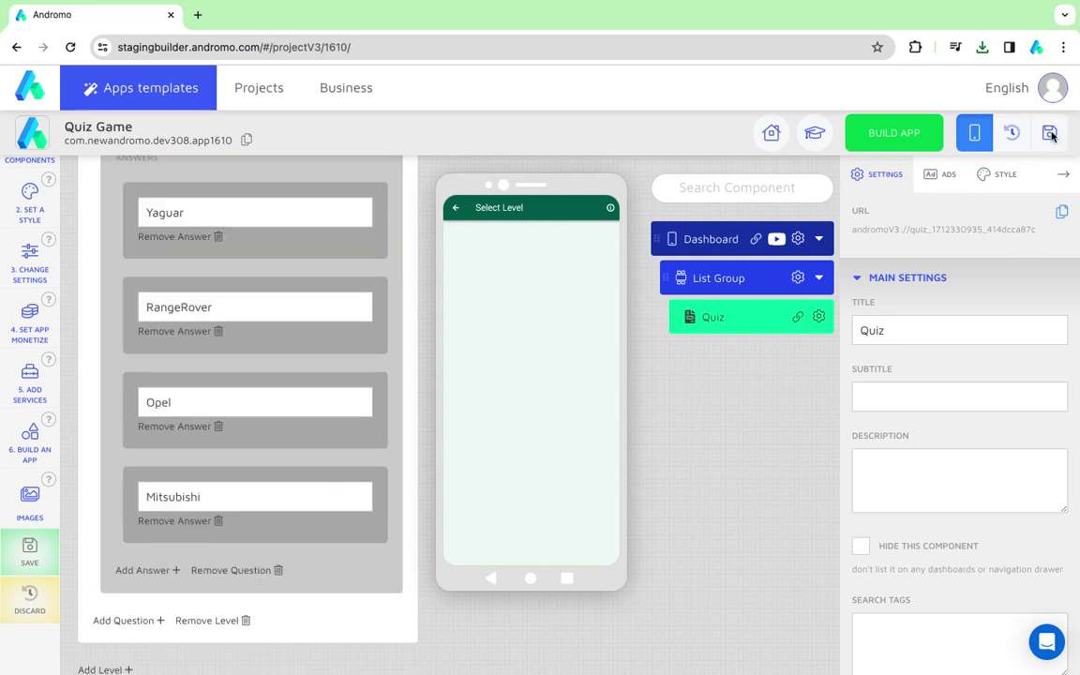
- Save the quiz changes and open the Quiz from the preview's Dashboard
left_click(1050, 133)
left_click(494, 386)
scroll(237, 494, "up", 5)
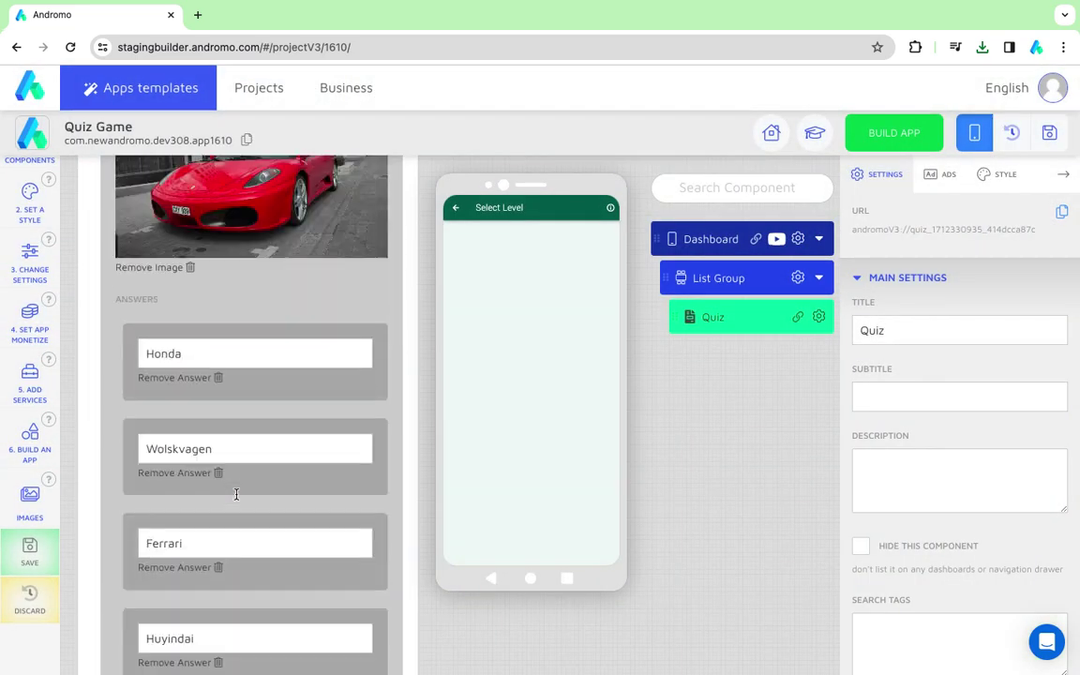
scroll(236, 494, "up", 10)
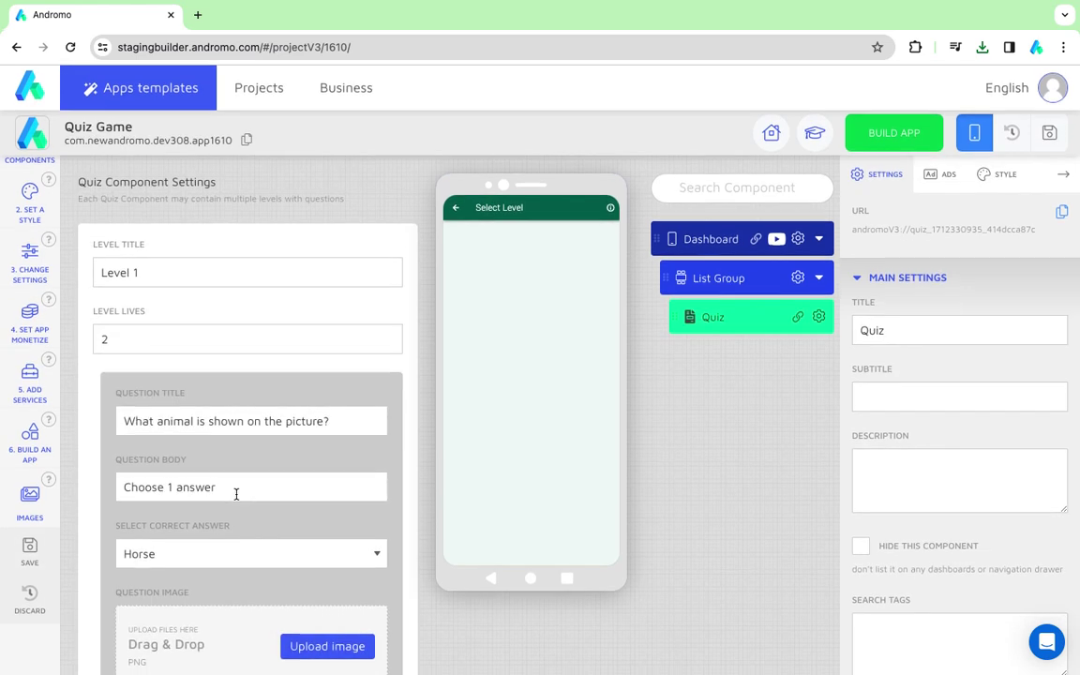
left_click(452, 219)
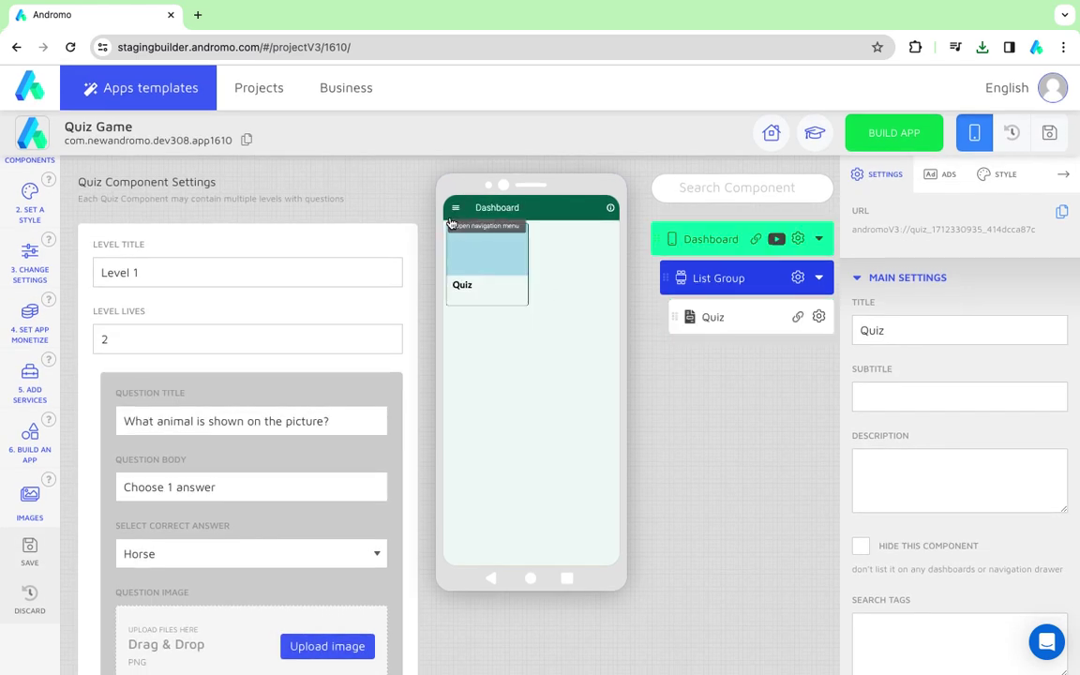
left_click(484, 284)
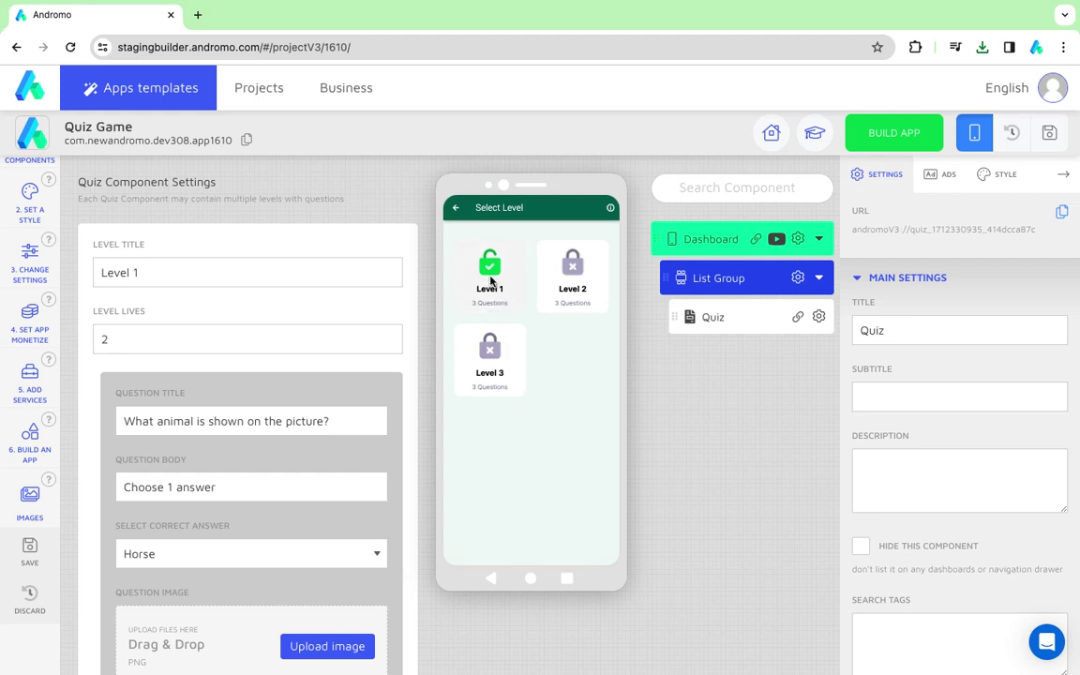
- Play Level 1 answering Horse, Bird (wrong) and Elephant, then finish the level
left_click(490, 281)
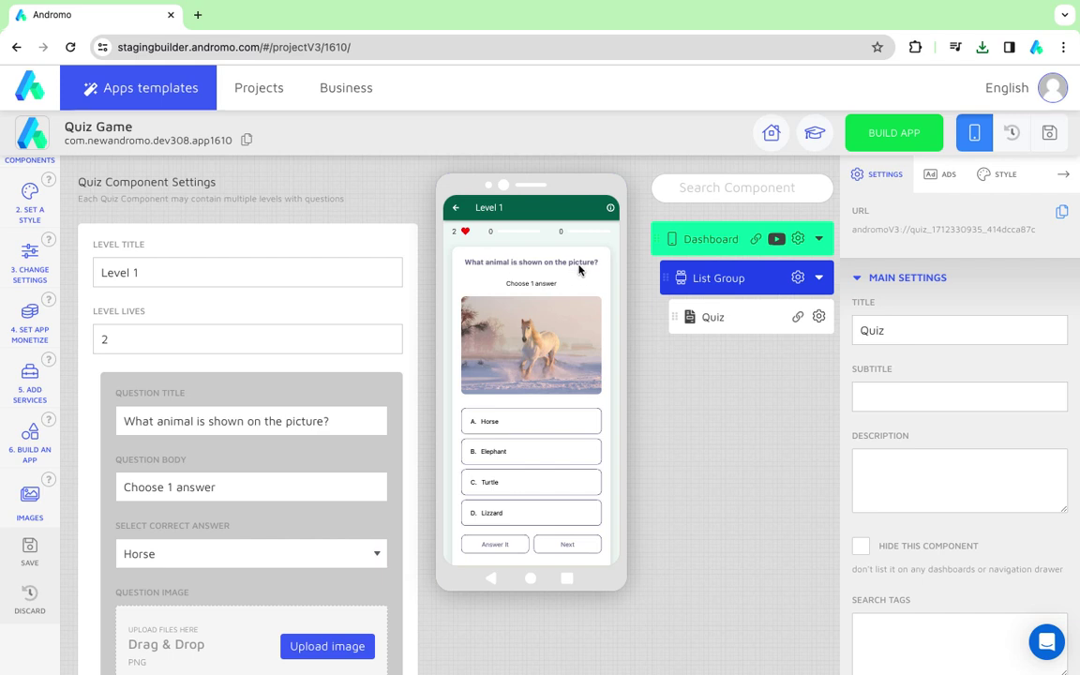
left_click(514, 424)
left_click(501, 549)
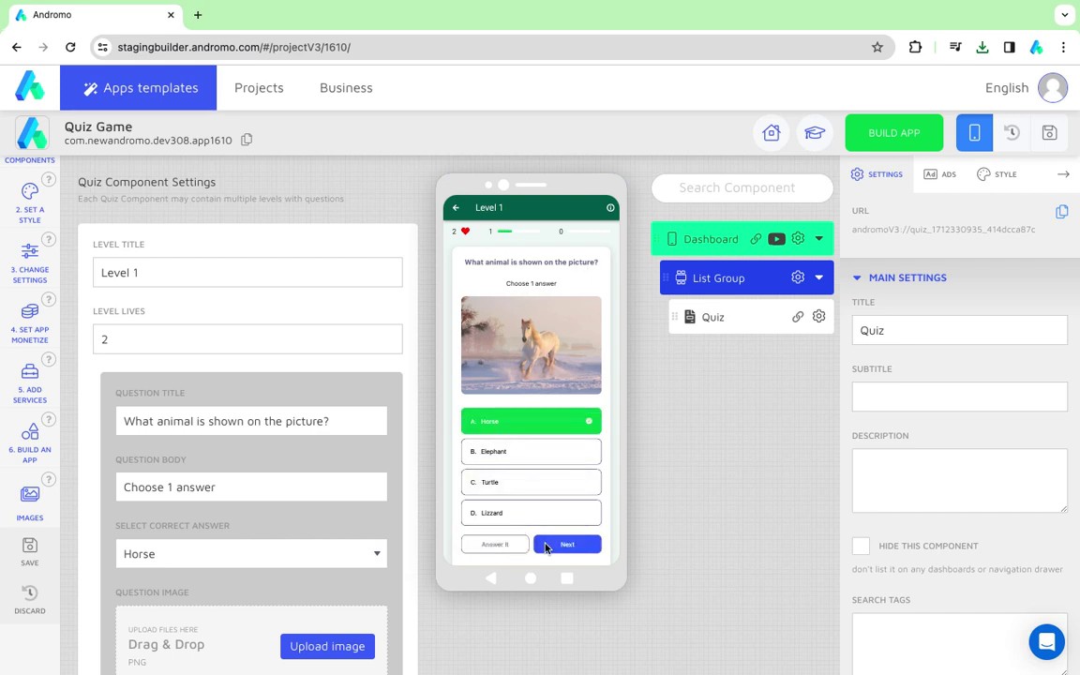
left_click(546, 546)
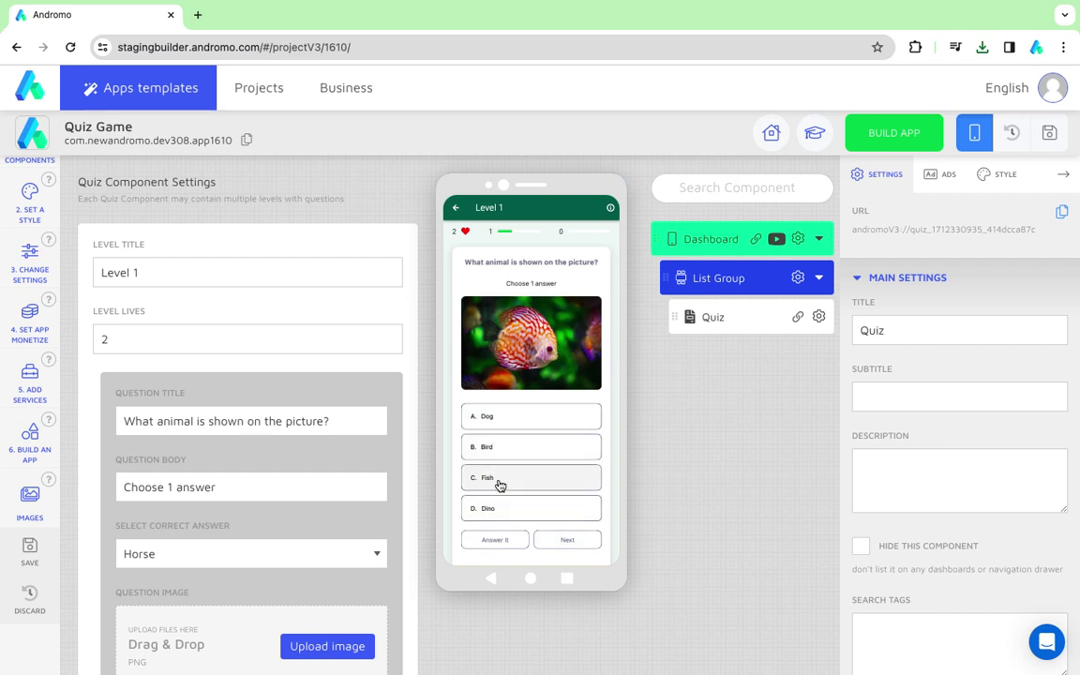
left_click(514, 450)
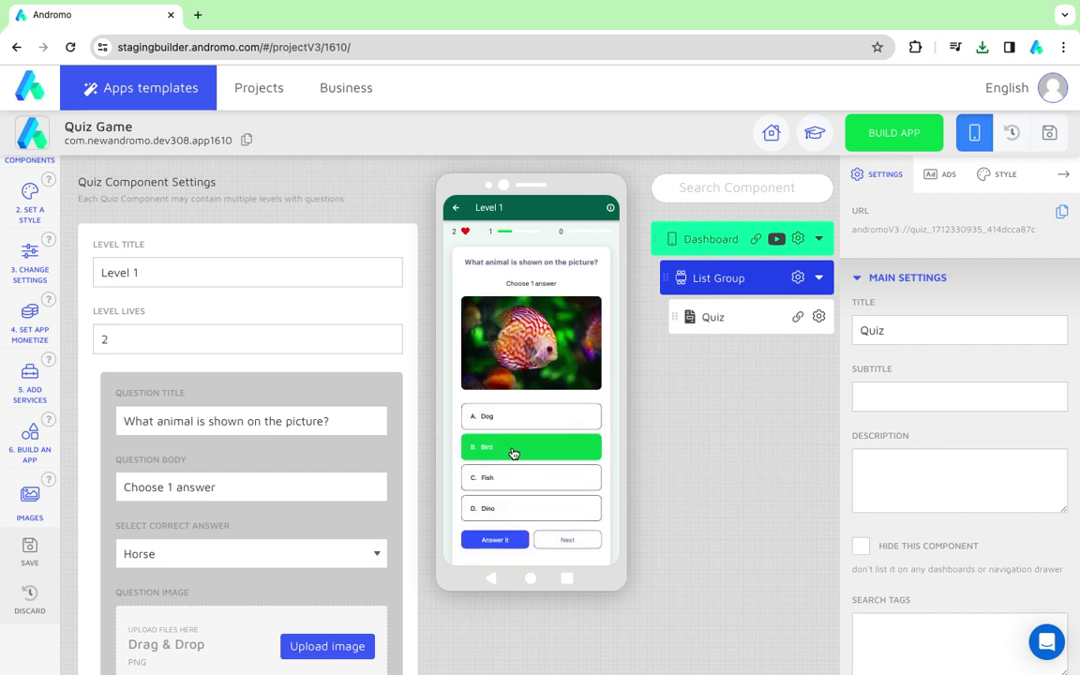
left_click(494, 540)
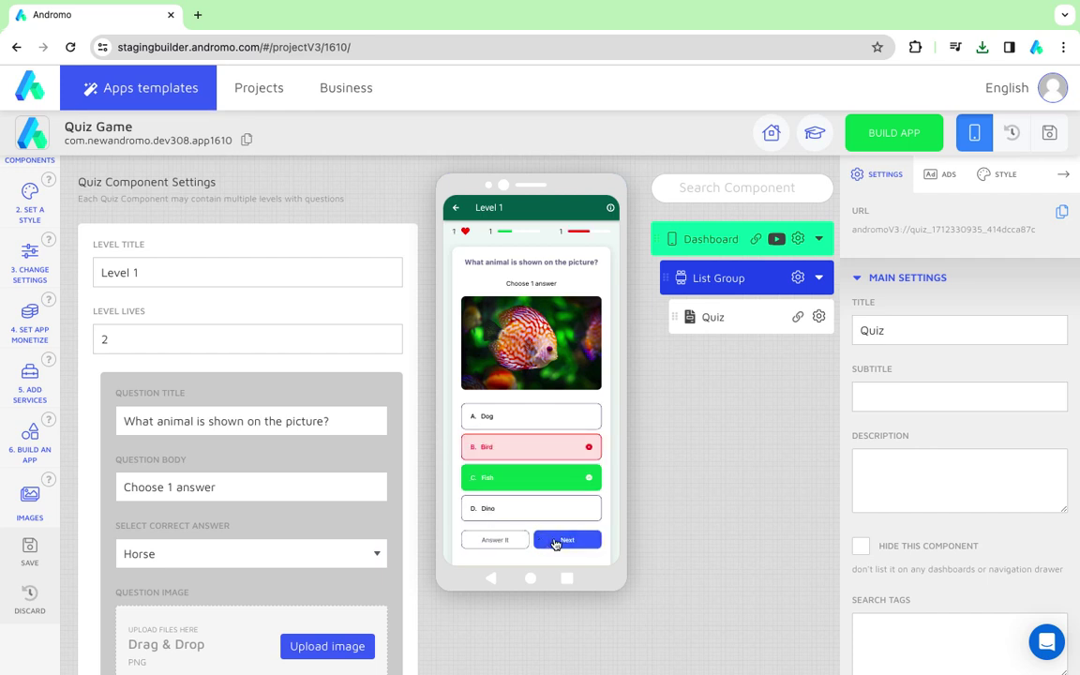
left_click(555, 542)
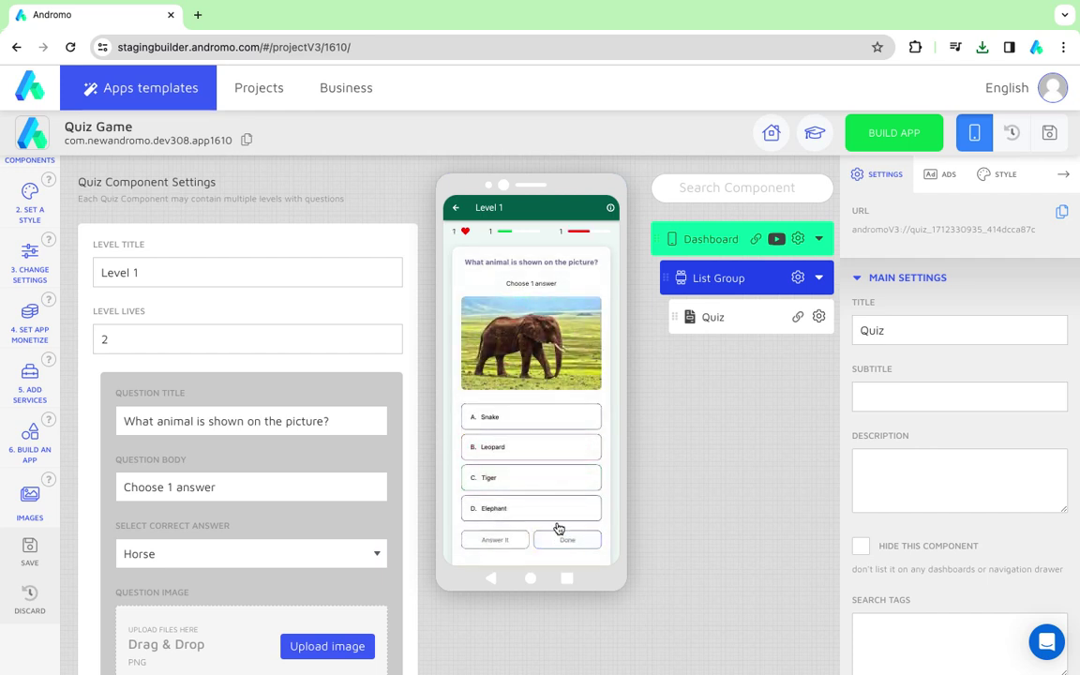
left_click(498, 508)
left_click(496, 542)
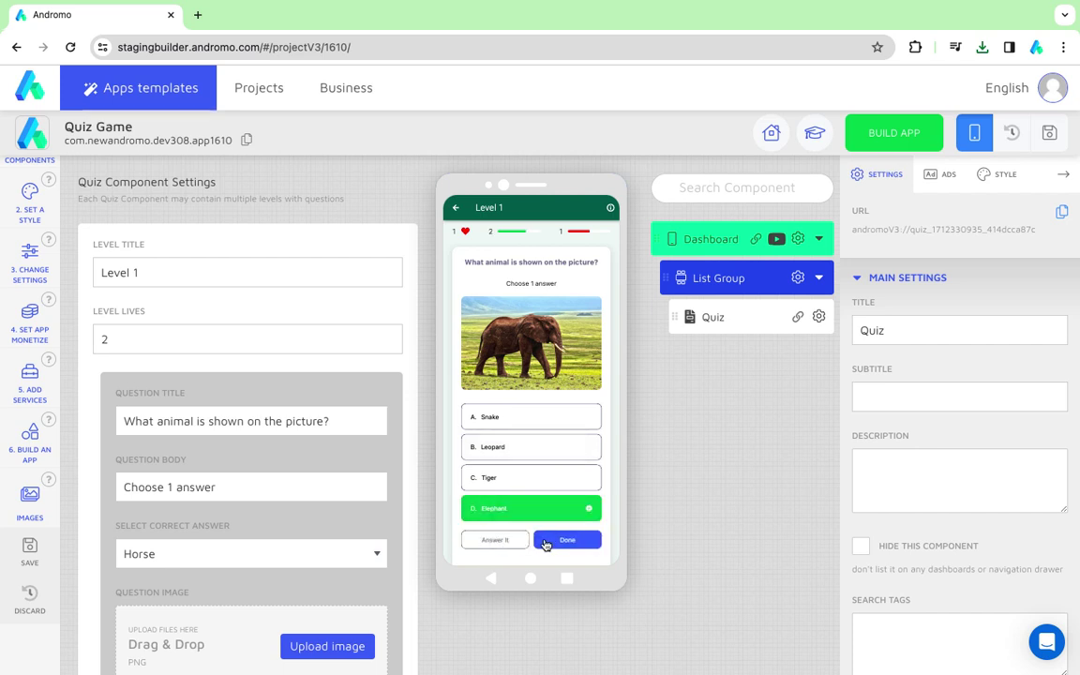
left_click(547, 542)
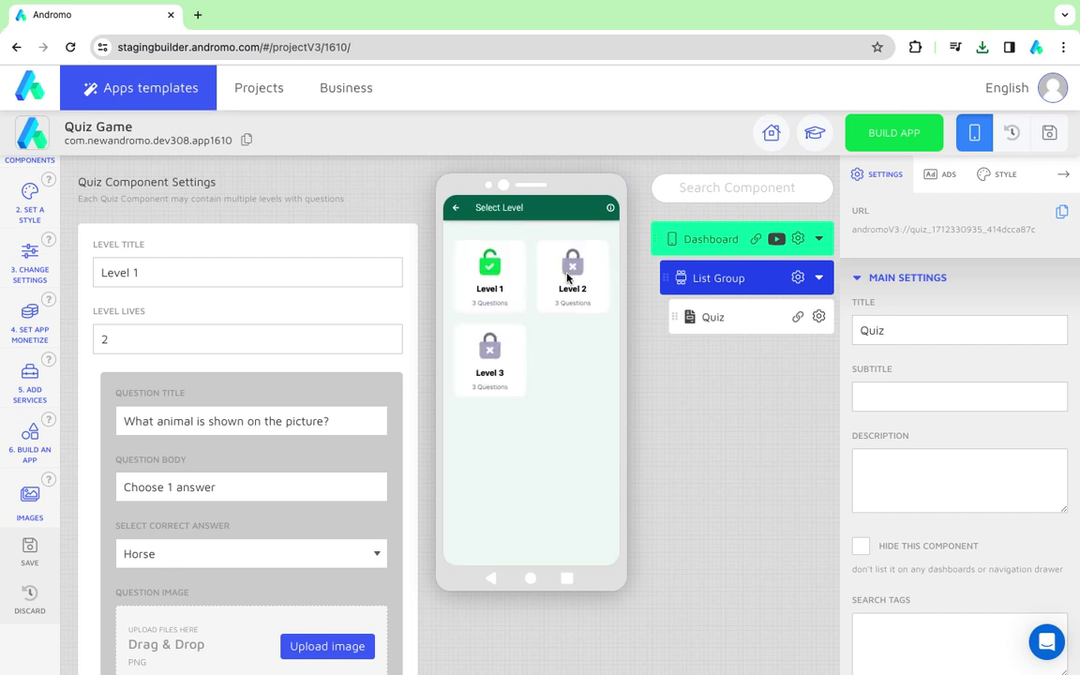
- Replay Level 1 answering Horse, Fish and Elephant correctly to unlock Level 2
left_click(483, 267)
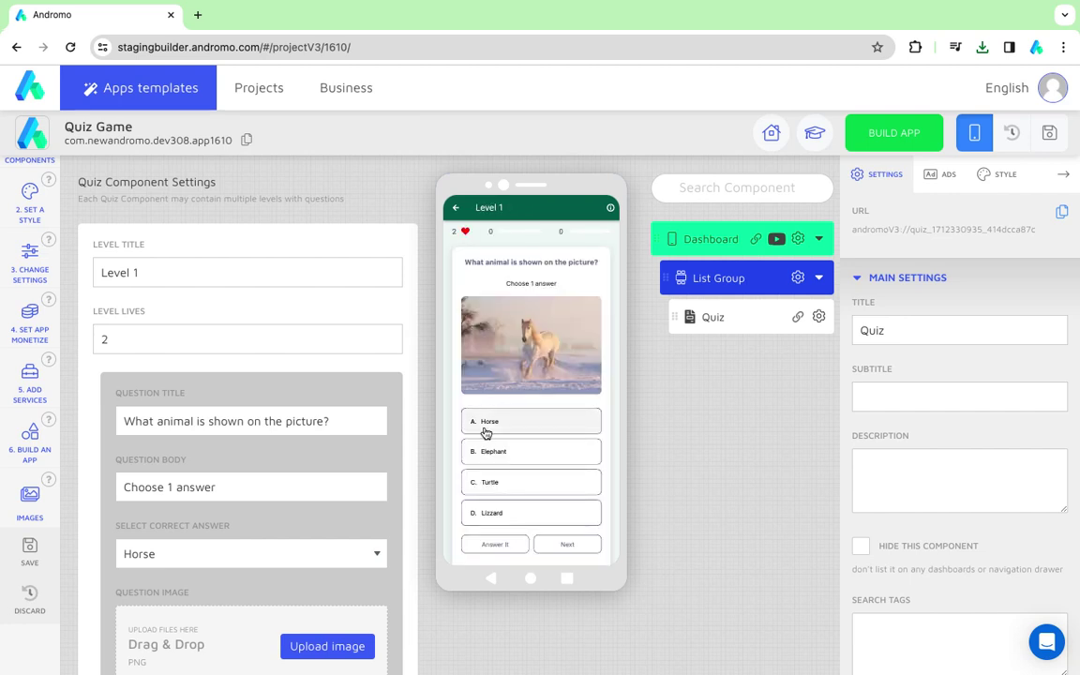
left_click(485, 423)
left_click(495, 544)
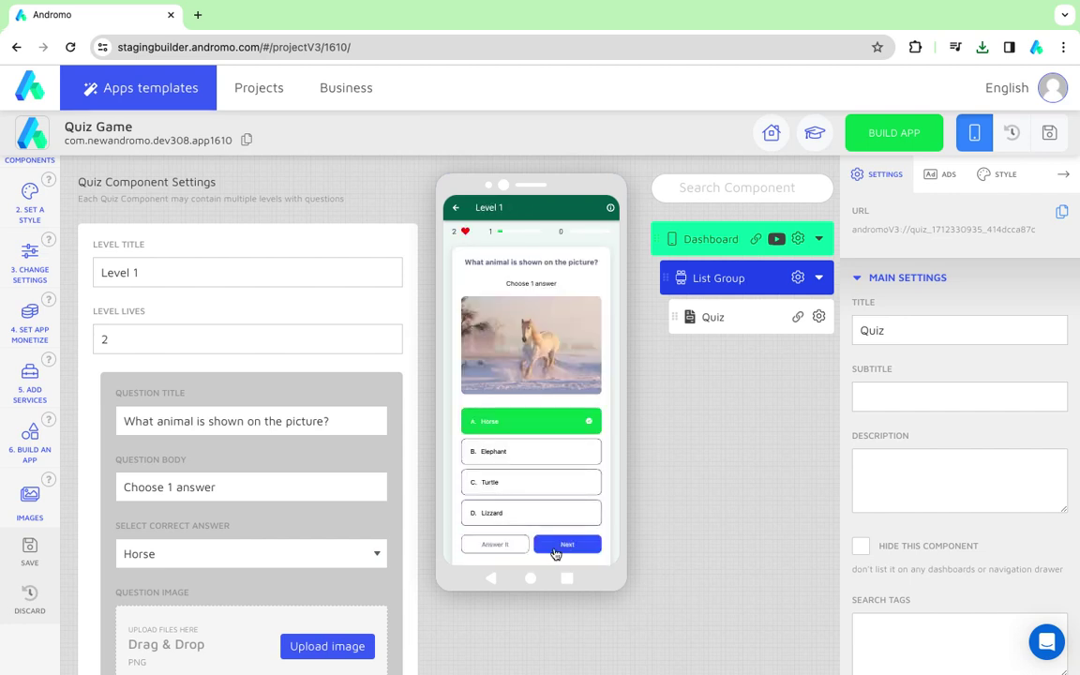
left_click(557, 546)
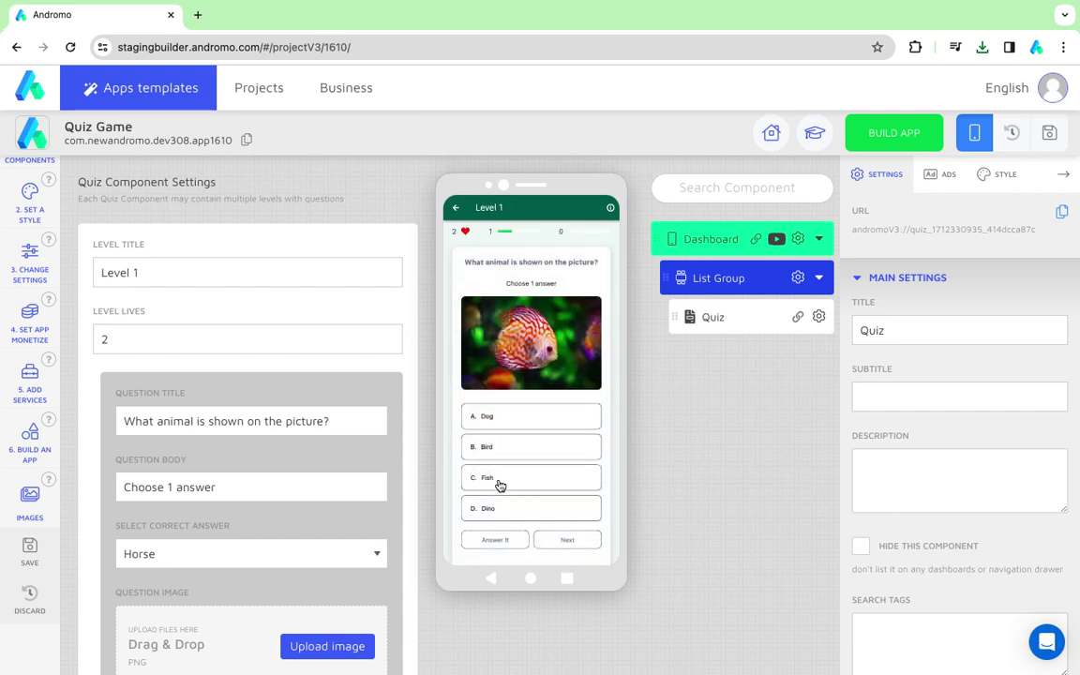
left_click(498, 480)
left_click(487, 542)
left_click(546, 540)
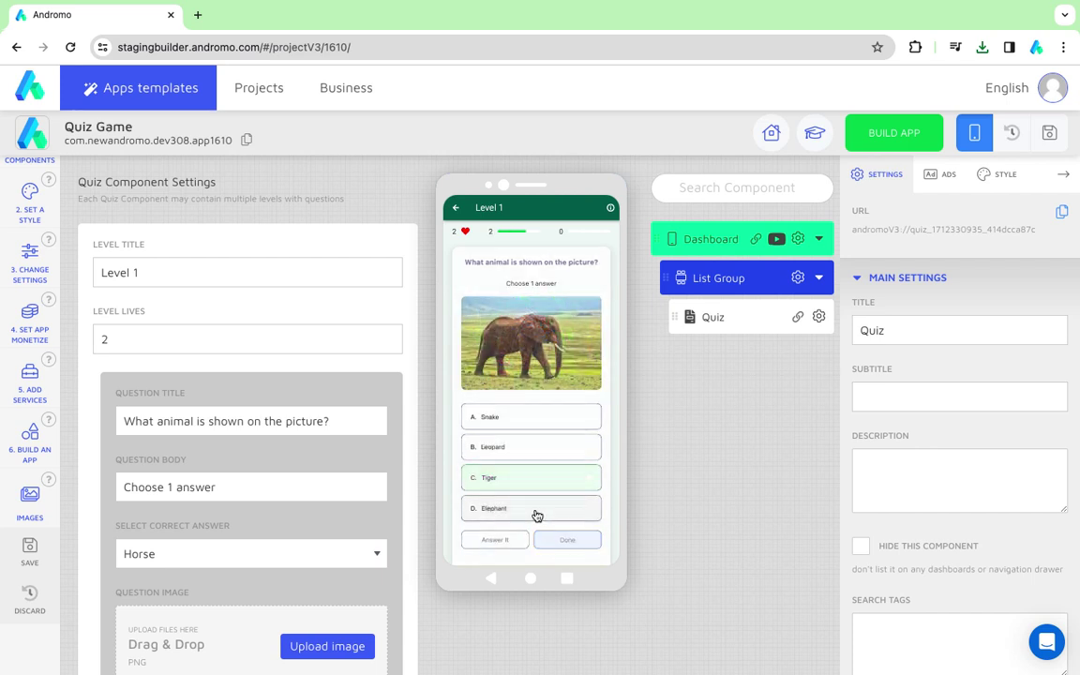
left_click(500, 513)
left_click(495, 540)
left_click(567, 540)
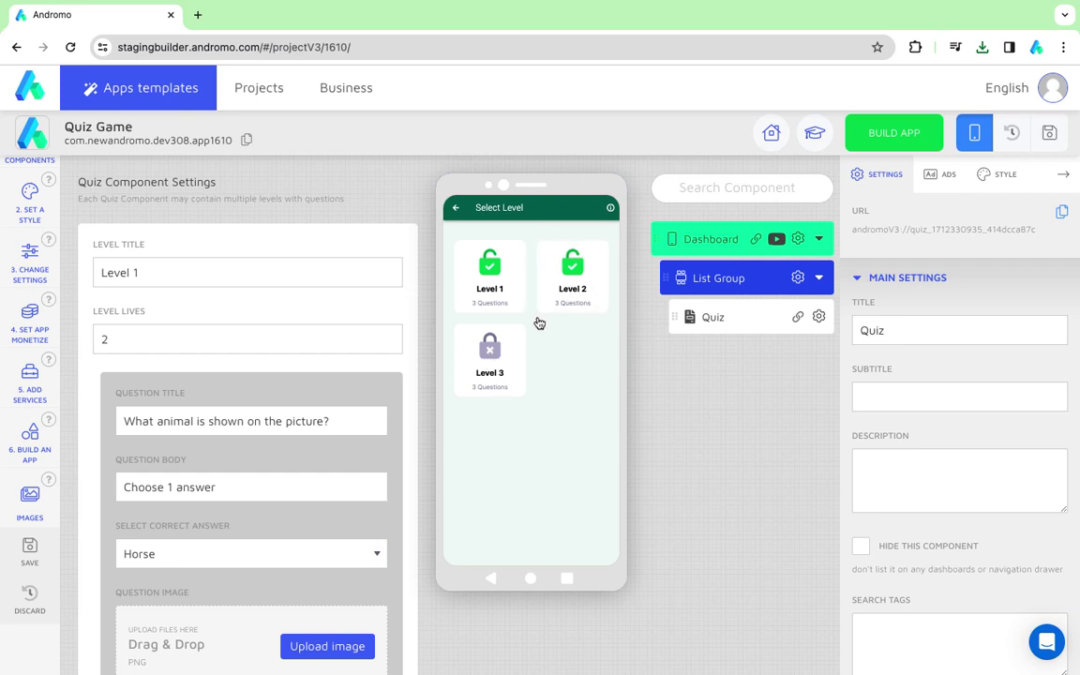
- Play Level 2 answering Tangerine, Lemon and Papaya, unlocking Level 3
left_click(571, 283)
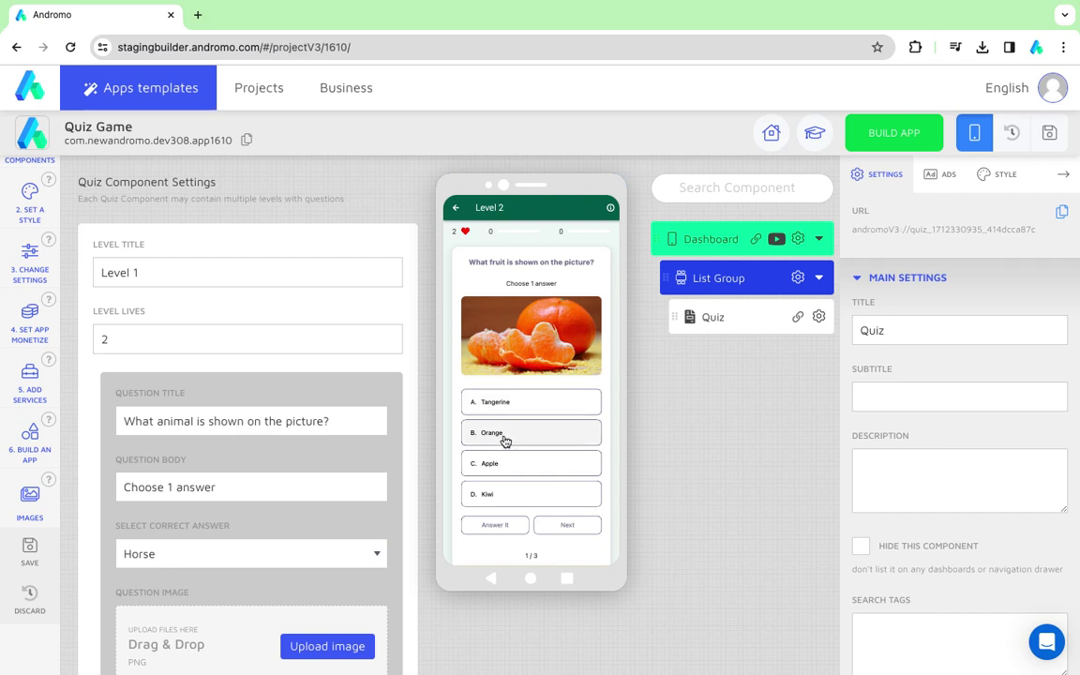
left_click(518, 403)
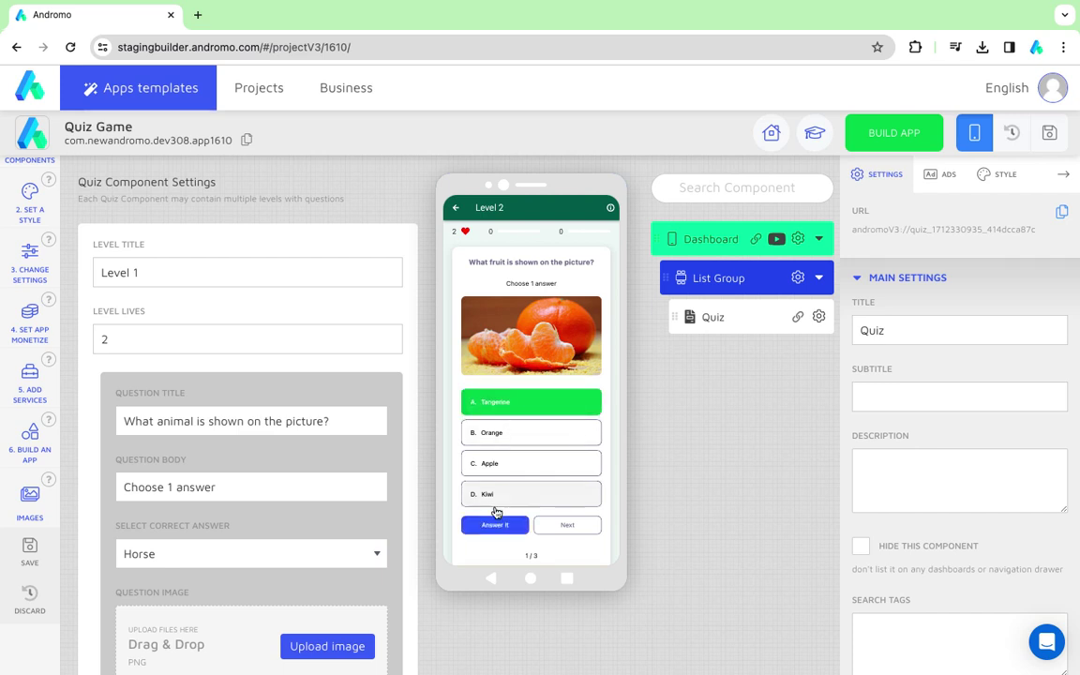
left_click(494, 526)
left_click(554, 526)
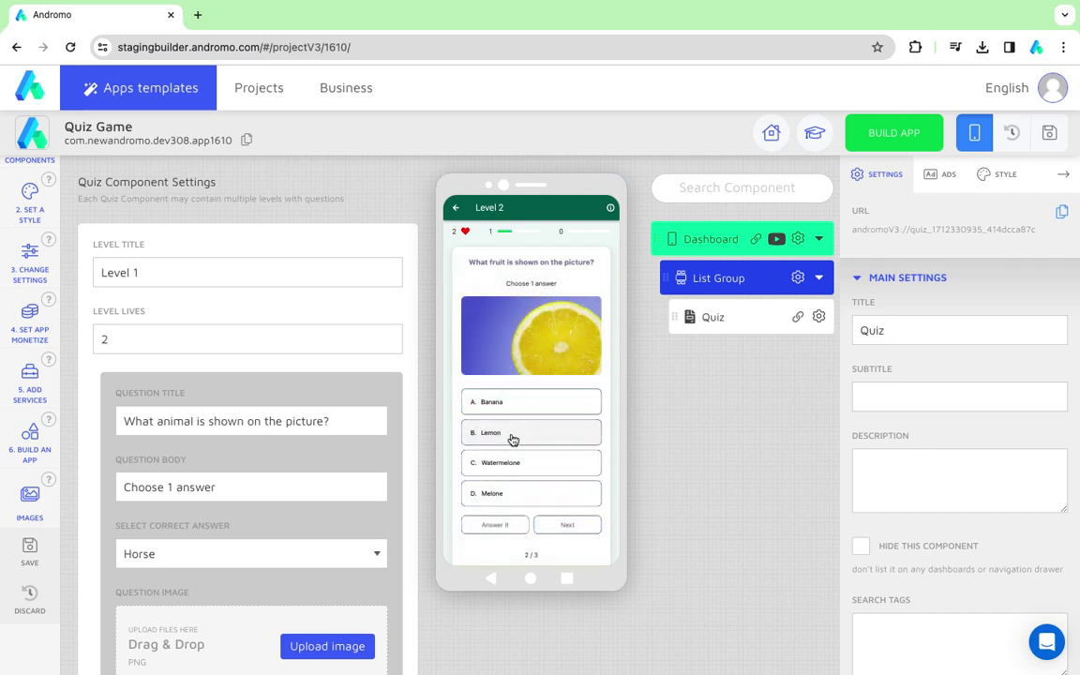
left_click(512, 438)
left_click(495, 526)
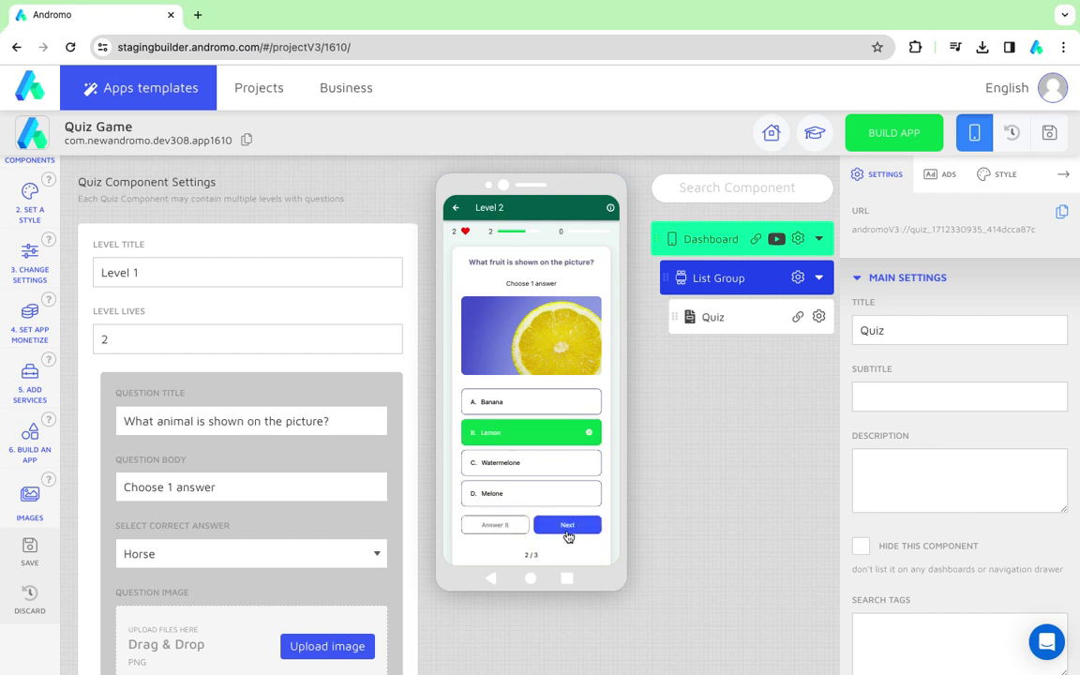
left_click(567, 526)
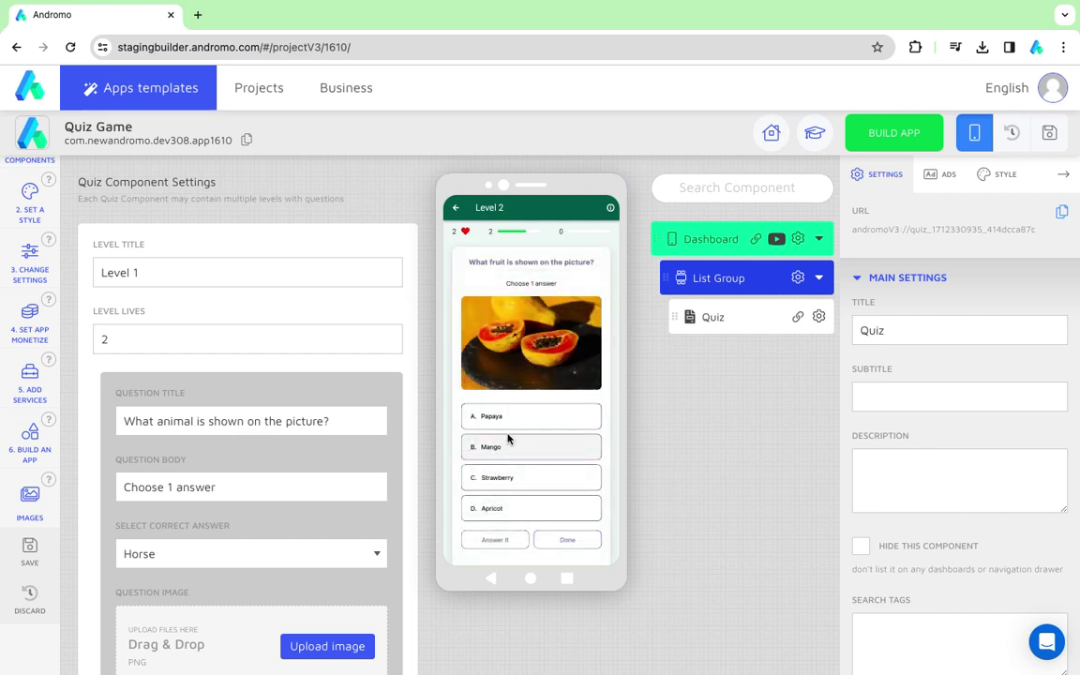
left_click(511, 422)
left_click(497, 544)
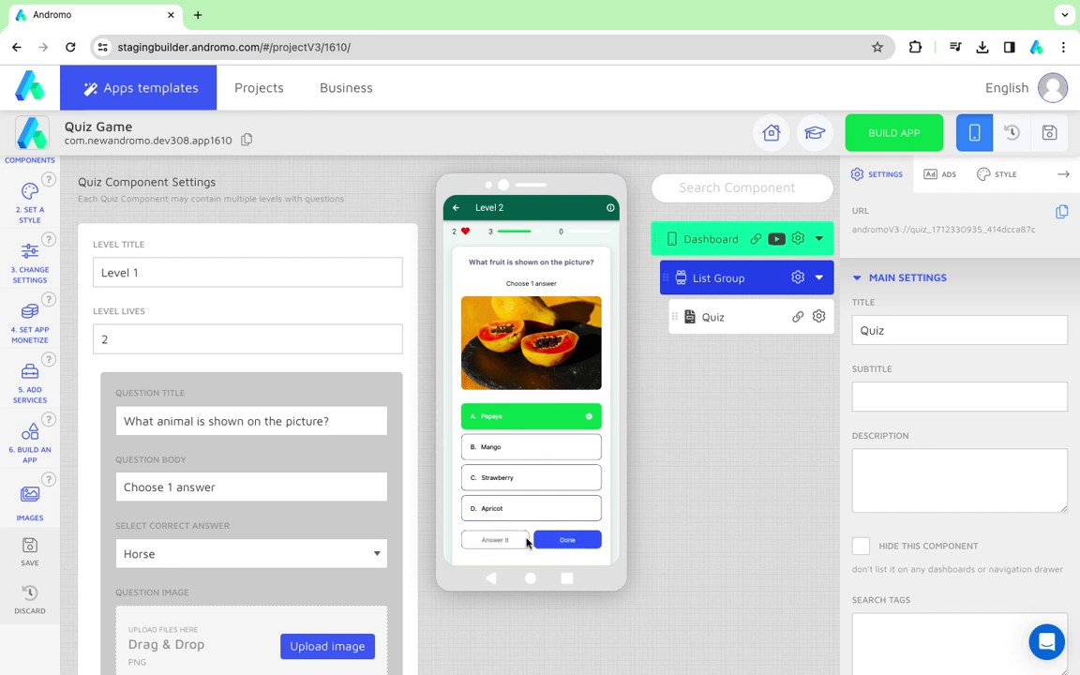
left_click(539, 542)
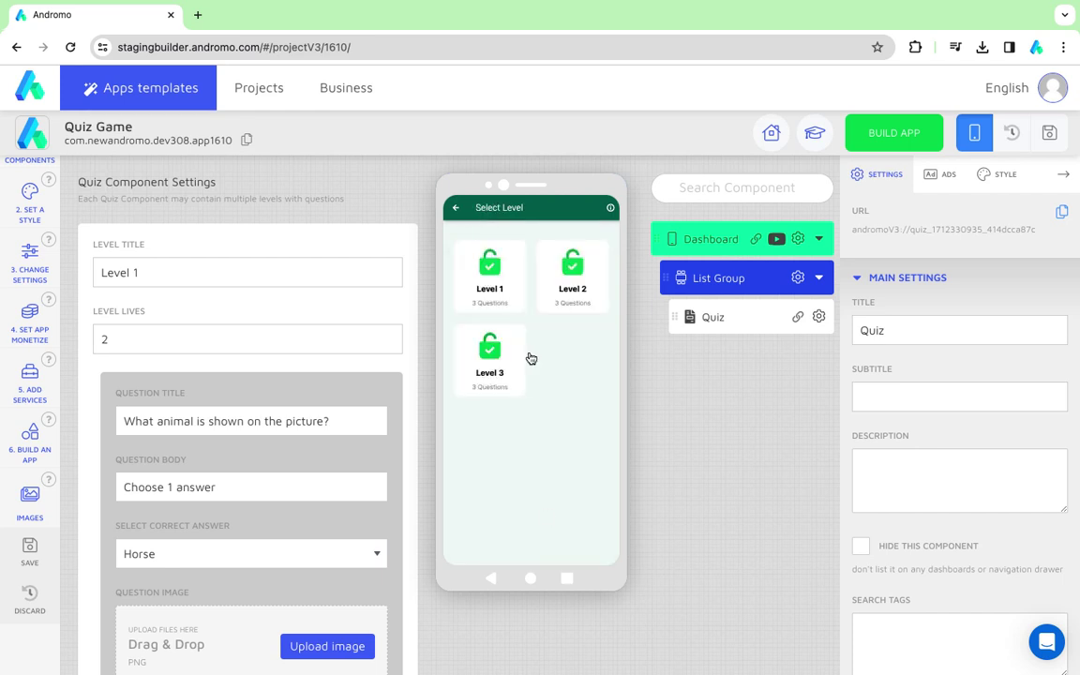
- Play Level 3 answering Mercedes, Ferrari and Mitsubishi correctly
left_click(484, 375)
left_click(499, 412)
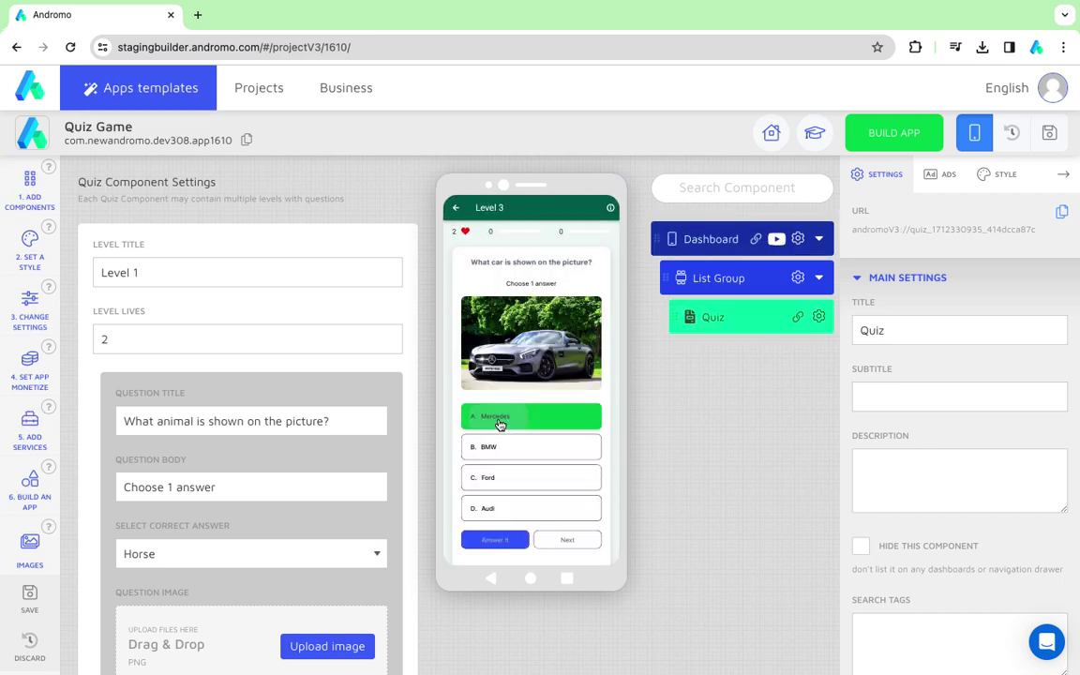
left_click(490, 541)
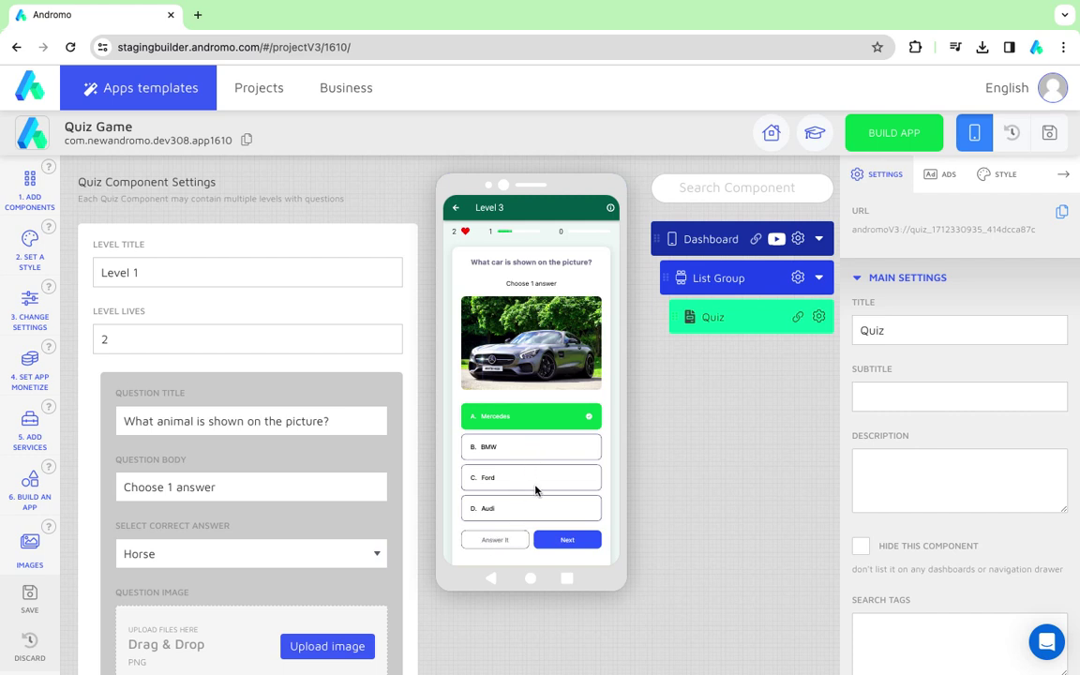
left_click(549, 541)
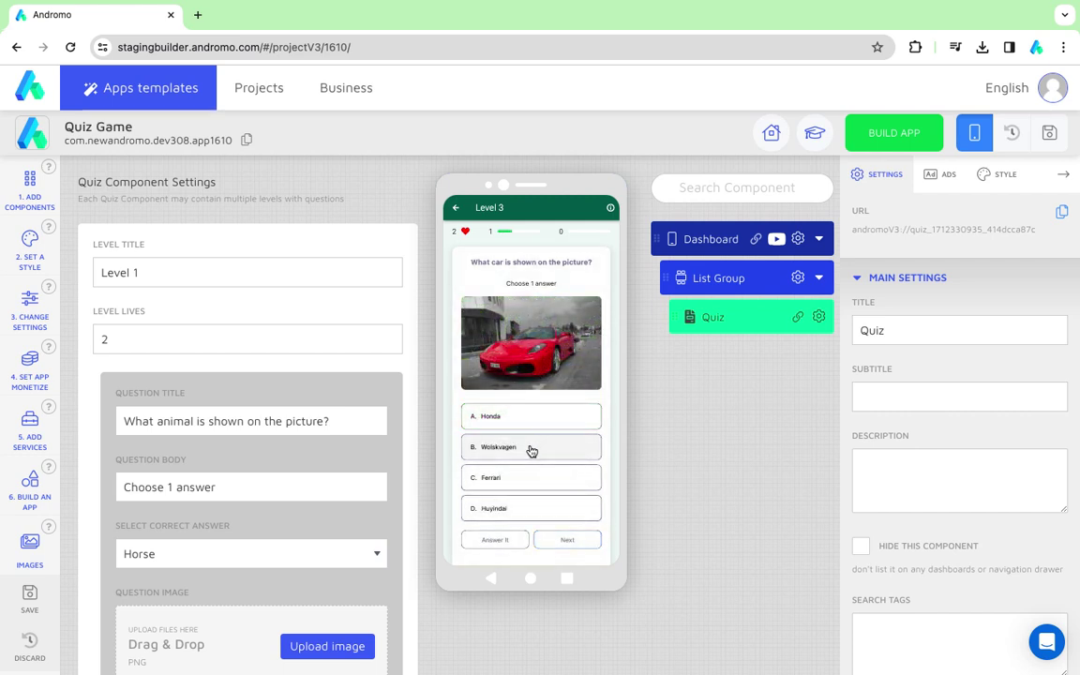
left_click(507, 483)
left_click(497, 534)
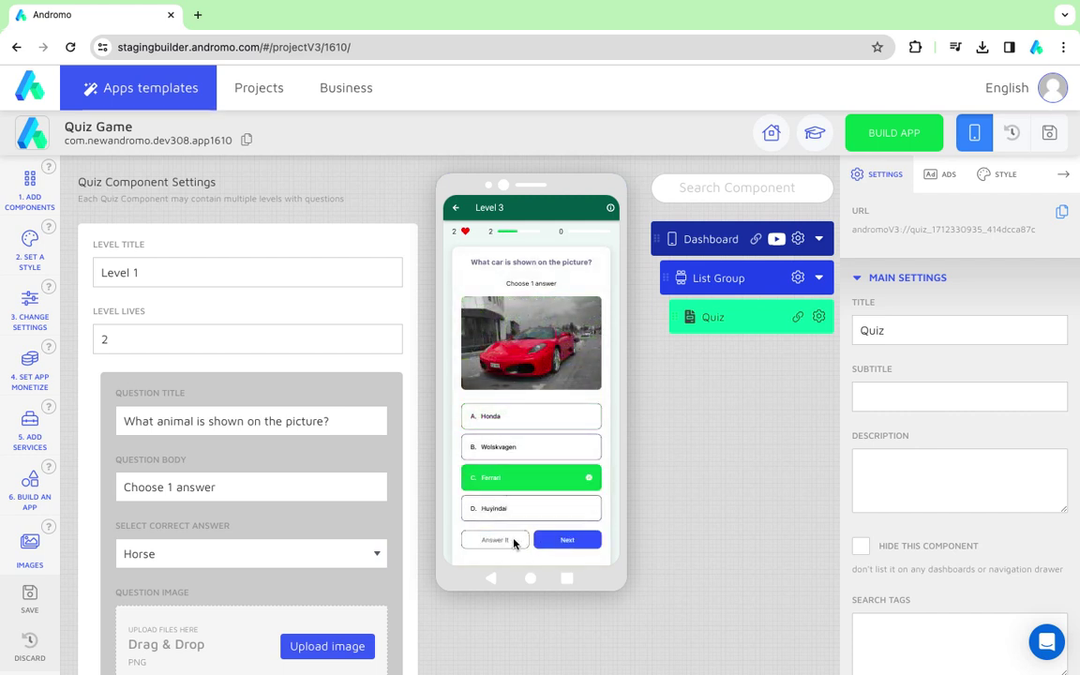
left_click(559, 540)
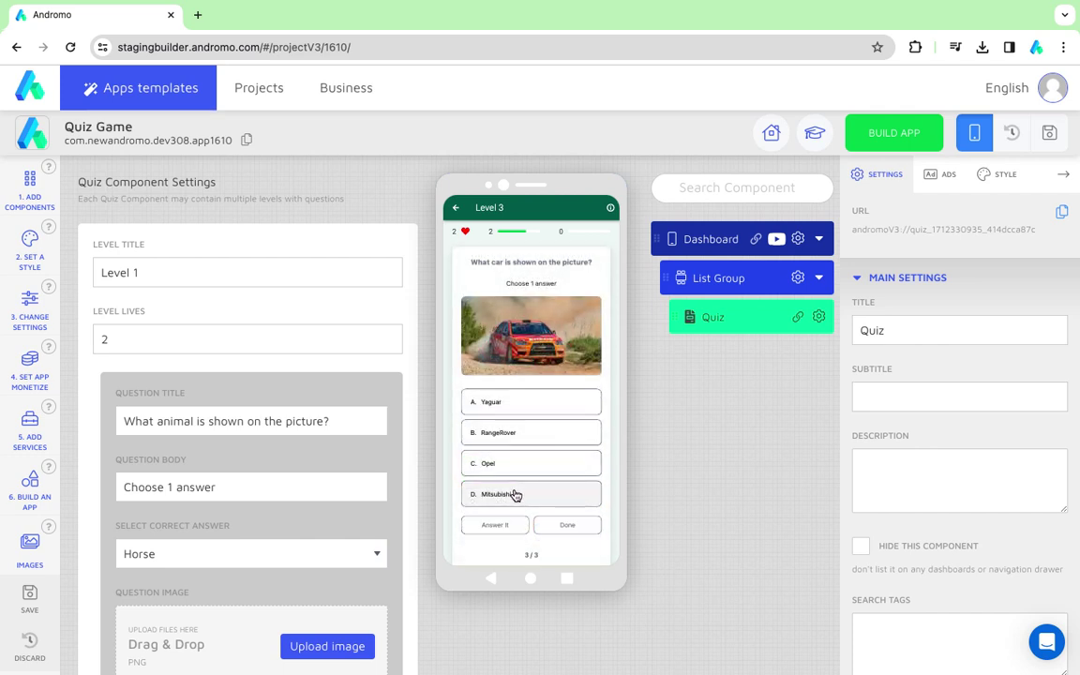
left_click(513, 494)
left_click(501, 529)
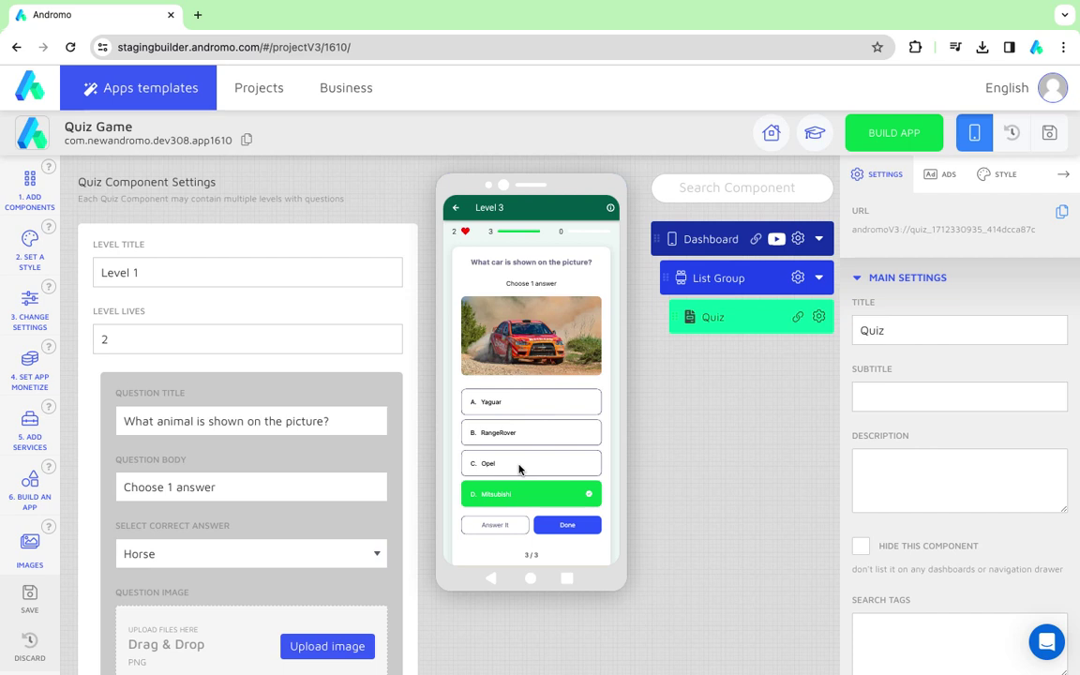
- Finish Level 3, restart Level 1 and lose a life answering Elephant to the horse picture
left_click(566, 528)
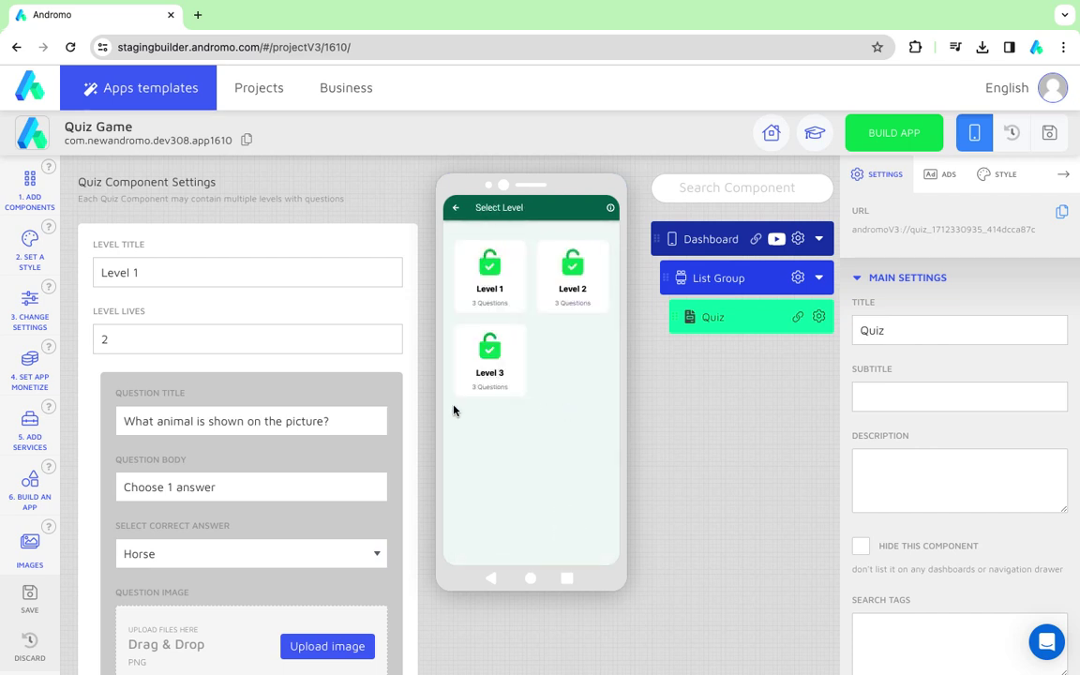
left_click(499, 283)
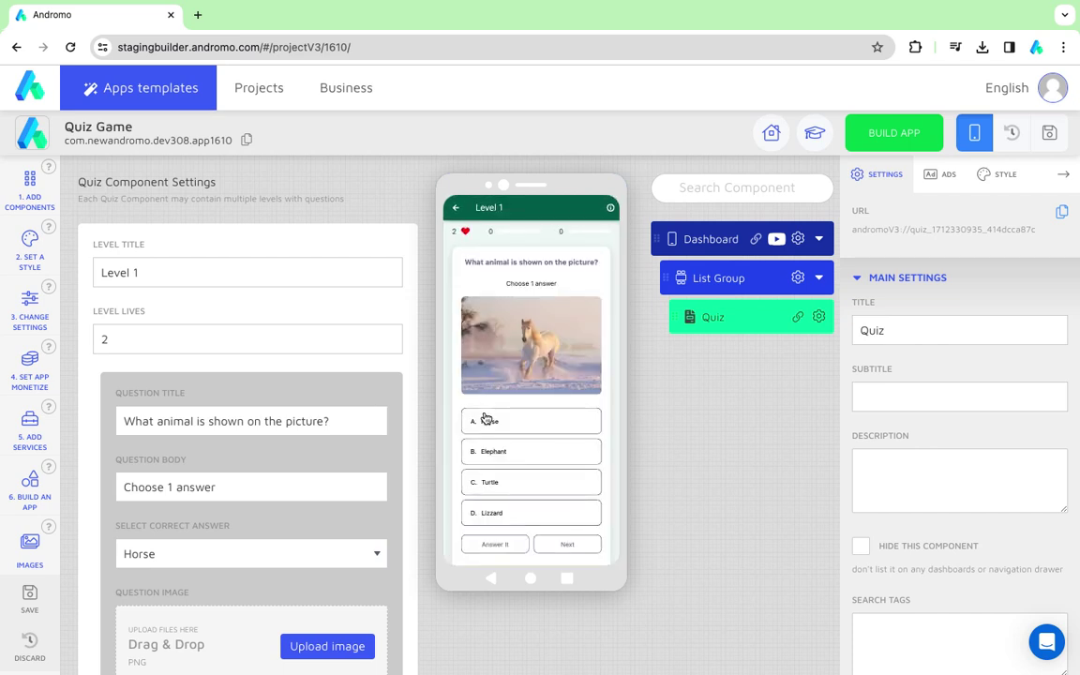
left_click(485, 451)
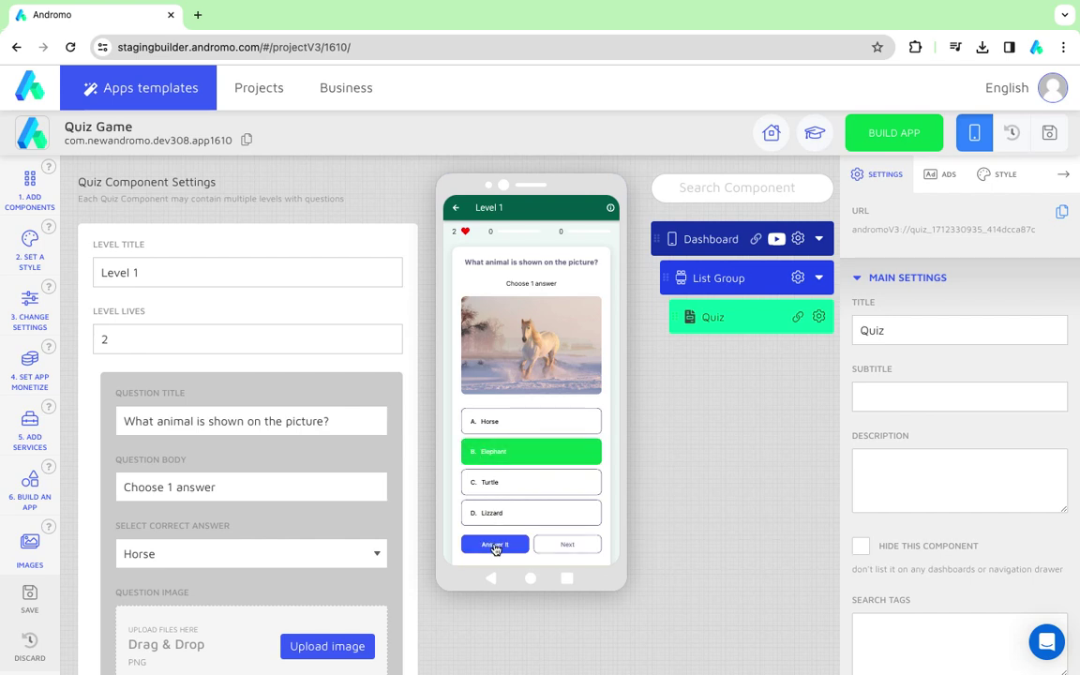
left_click(496, 547)
left_click(559, 545)
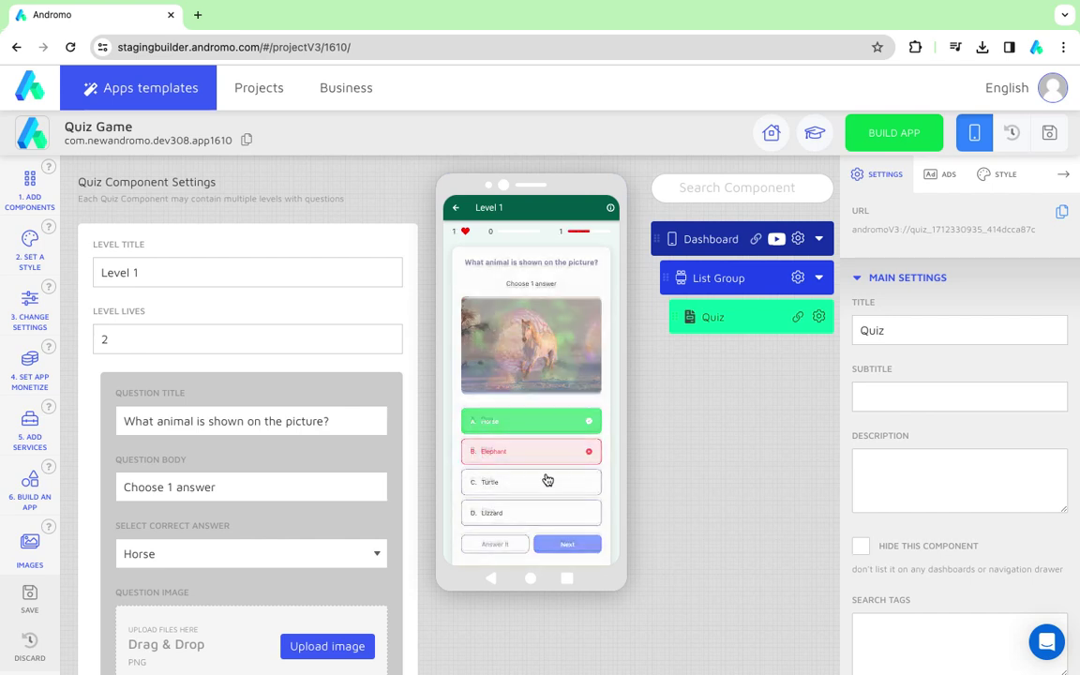
- Lose the last life answering Dino to the fish, quit Level 1, and open Level 3
left_click(525, 480)
left_click(485, 508)
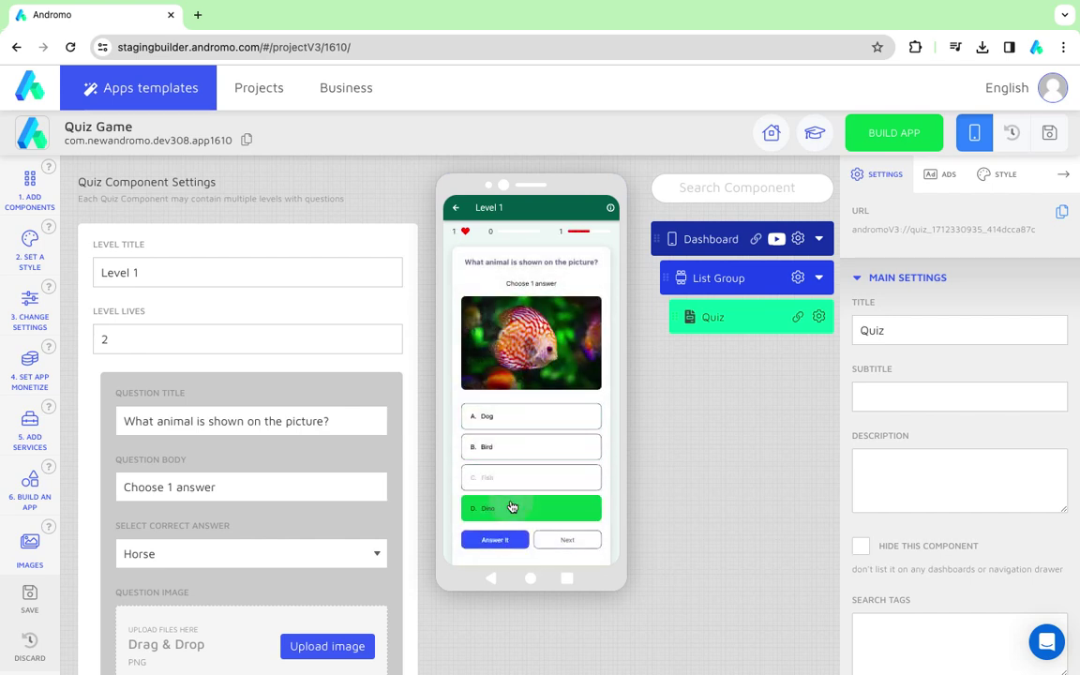
left_click(494, 539)
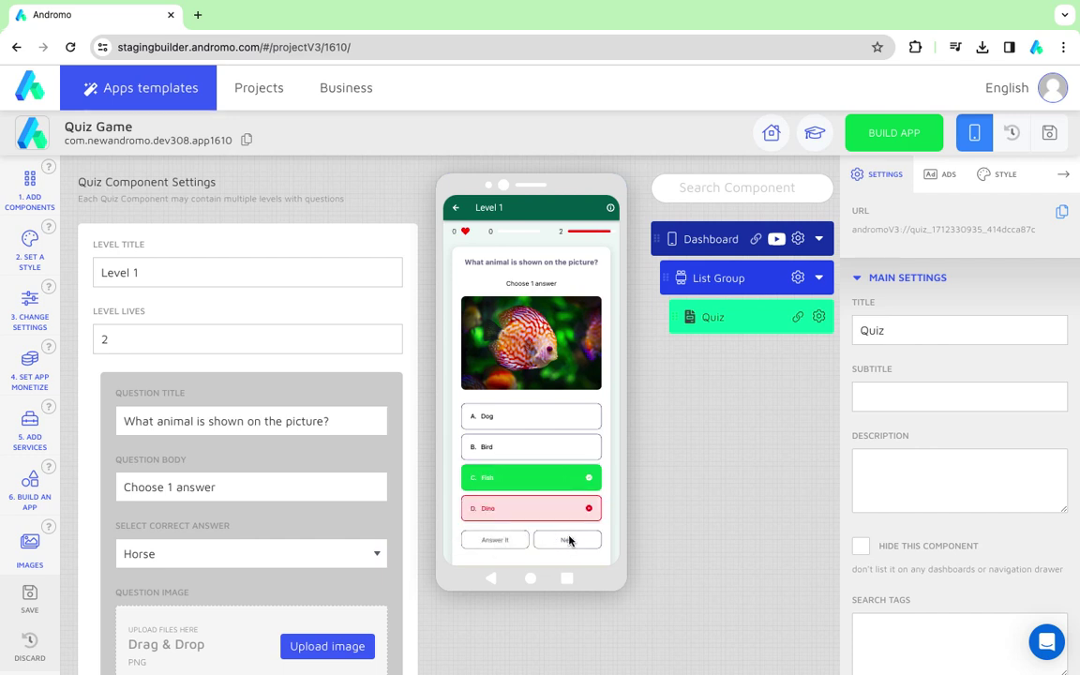
left_click(567, 541)
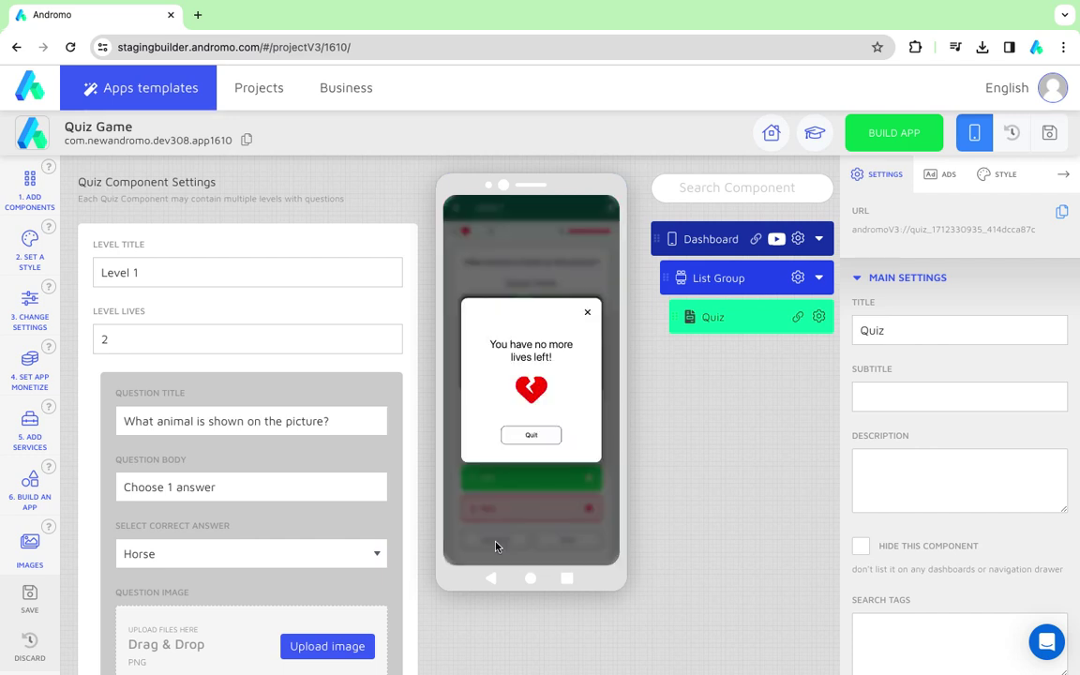
left_click(527, 437)
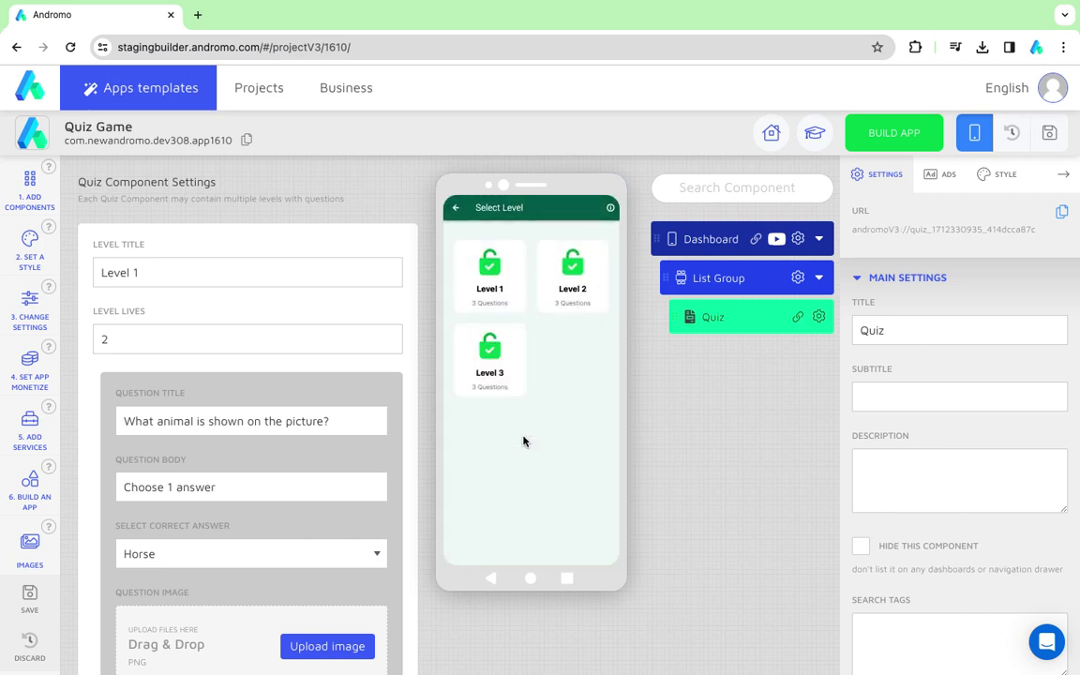
left_click(499, 391)
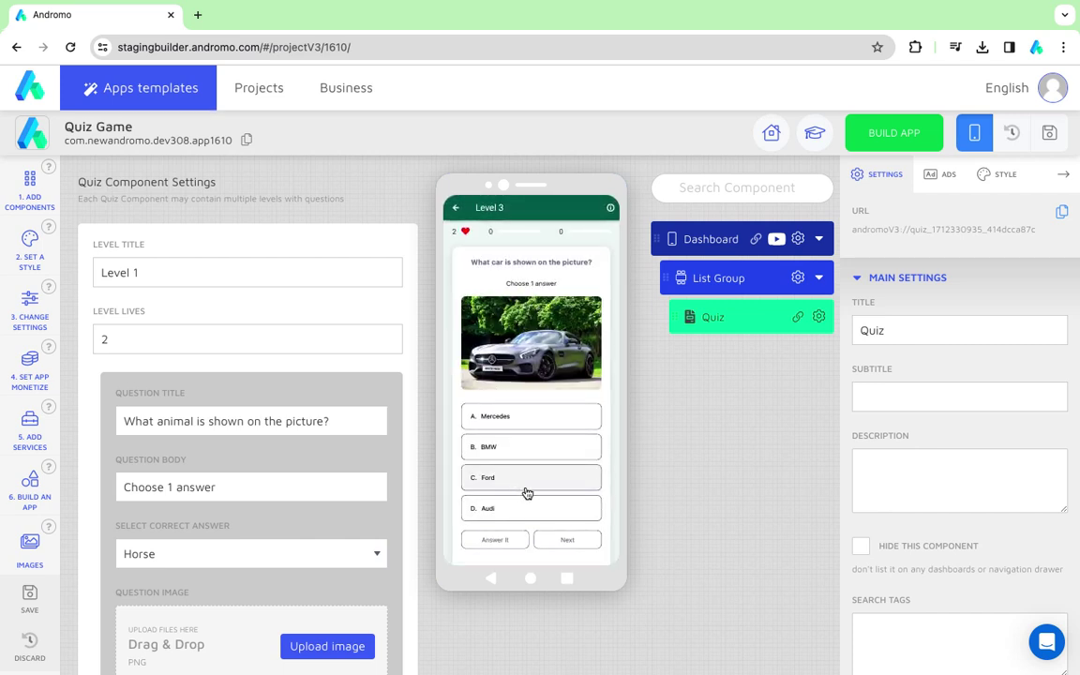